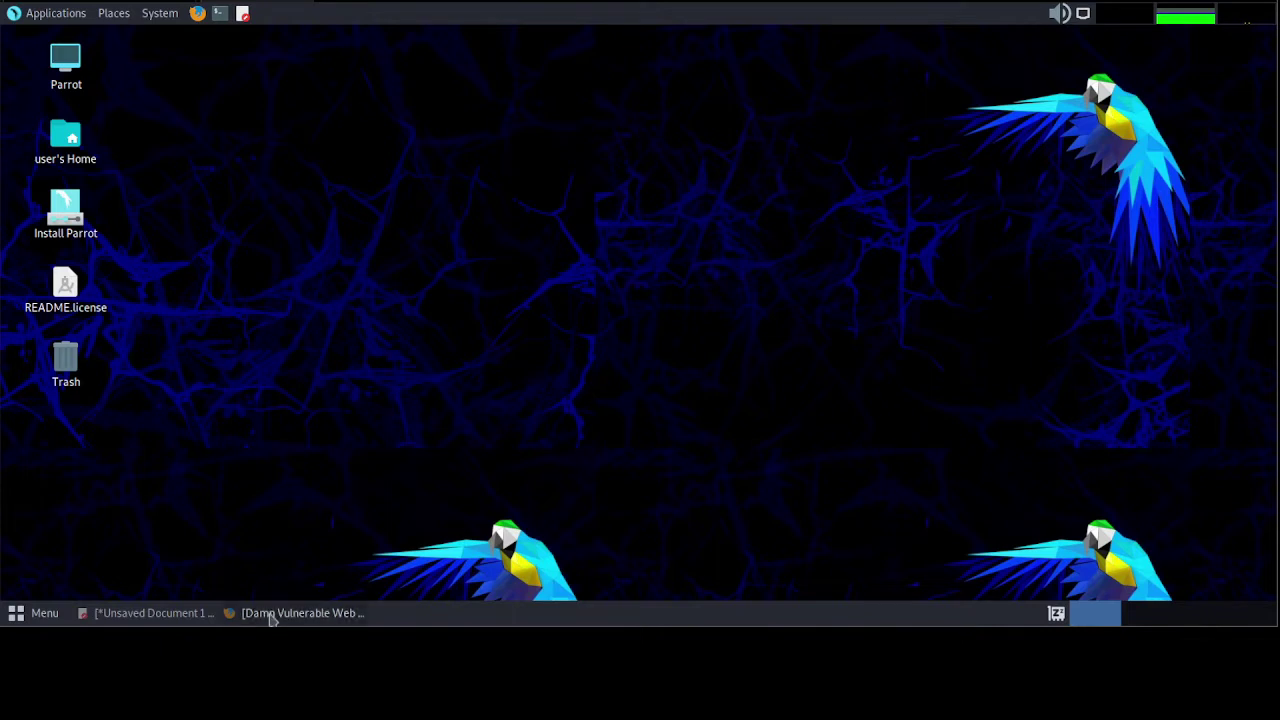
# - Load the Metasploitable2 server at 192.168.126.128 in a new private Firefox tab
pyautogui.click(270, 613)
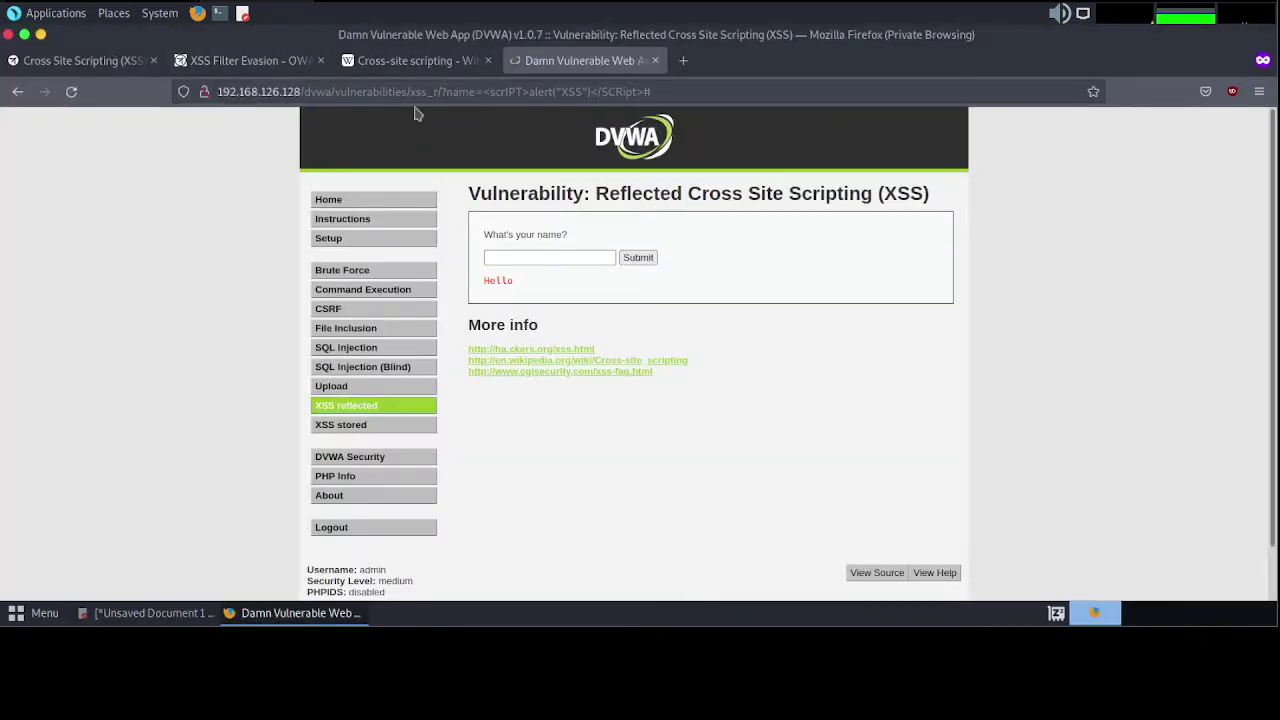
pyautogui.click(686, 63)
pyautogui.write('1')
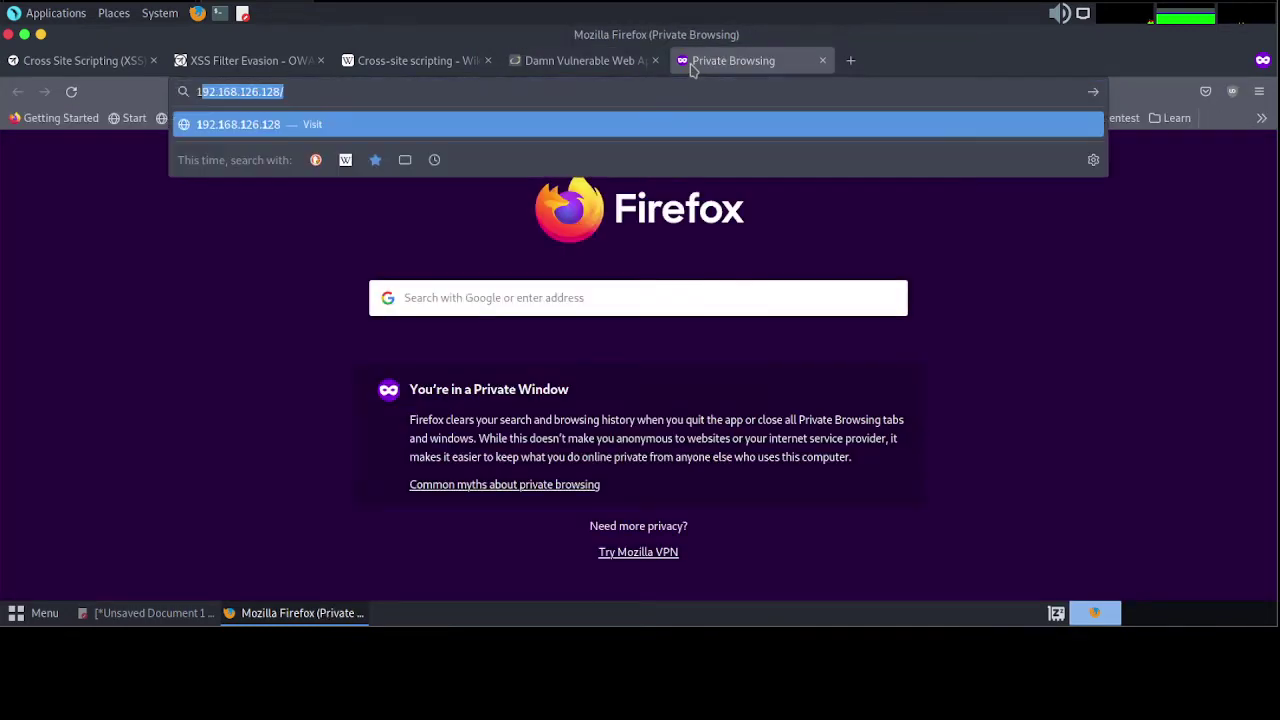
pyautogui.write('92')
pyautogui.press('Right')
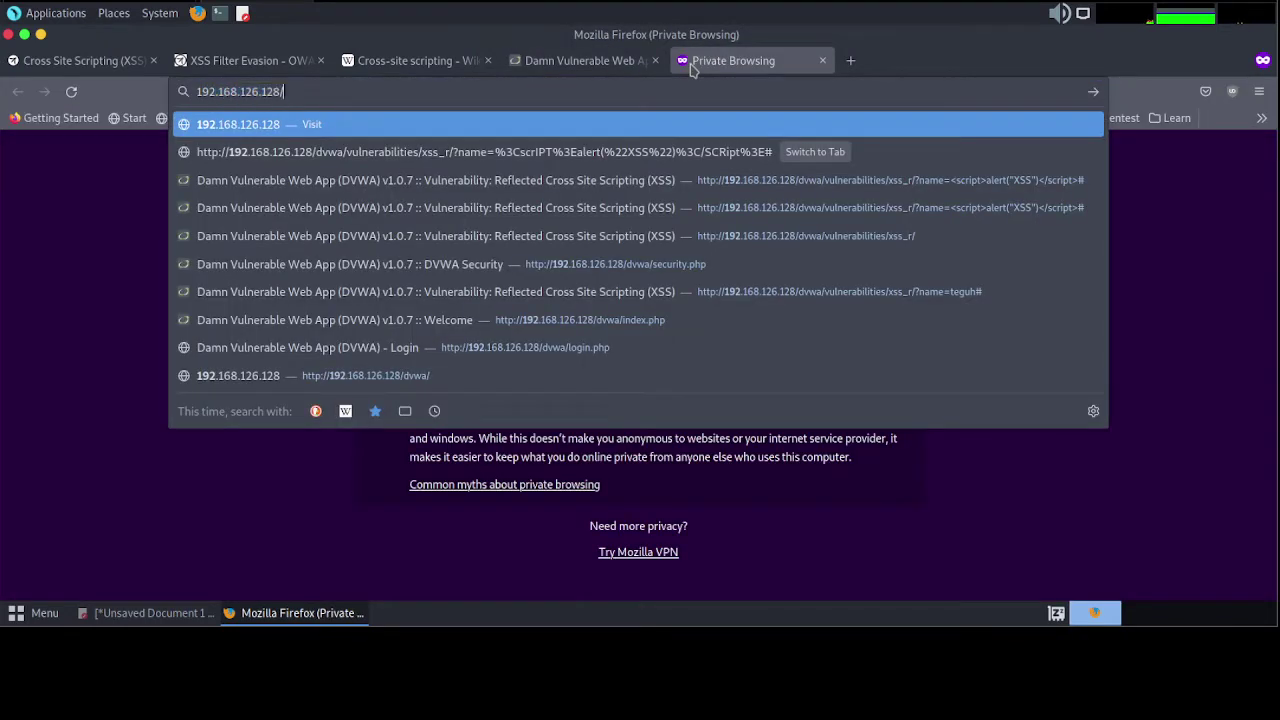
pyautogui.press('Return')
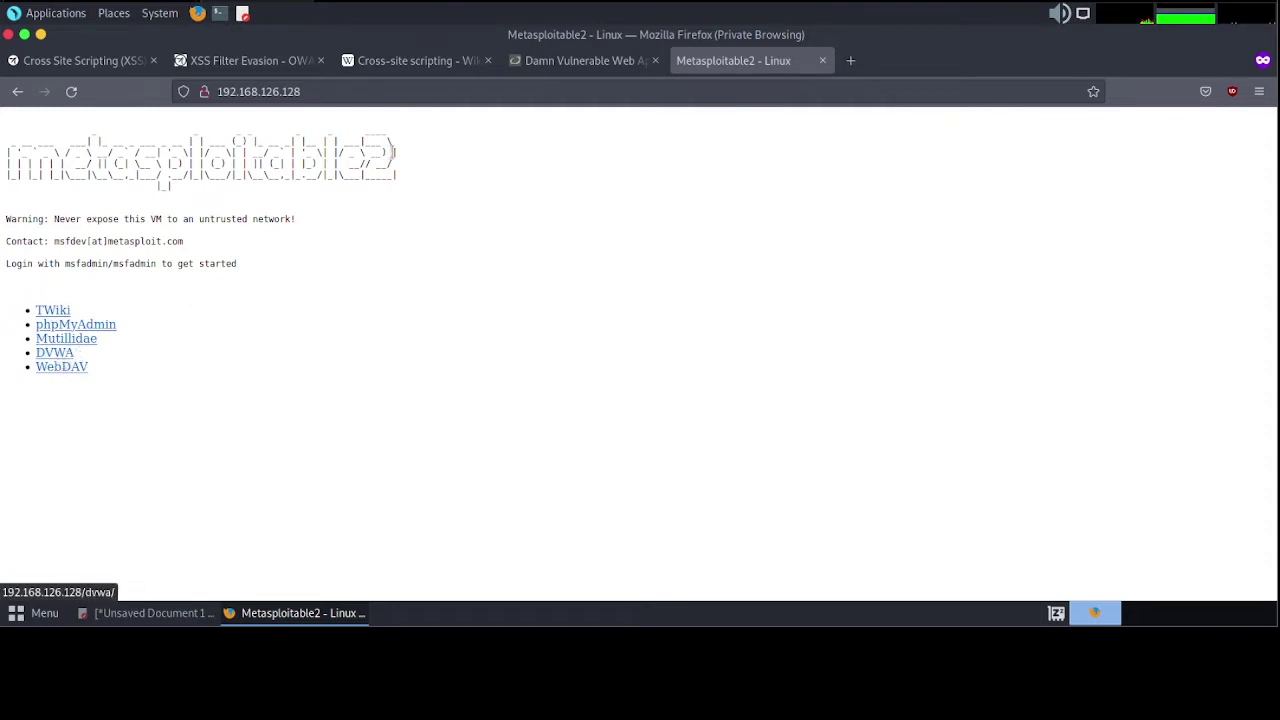
# - Open Mutillidae and reach OWASP Top 10 > A1 - Injection > JavaScript Injection in its menu
pyautogui.click(541, 62)
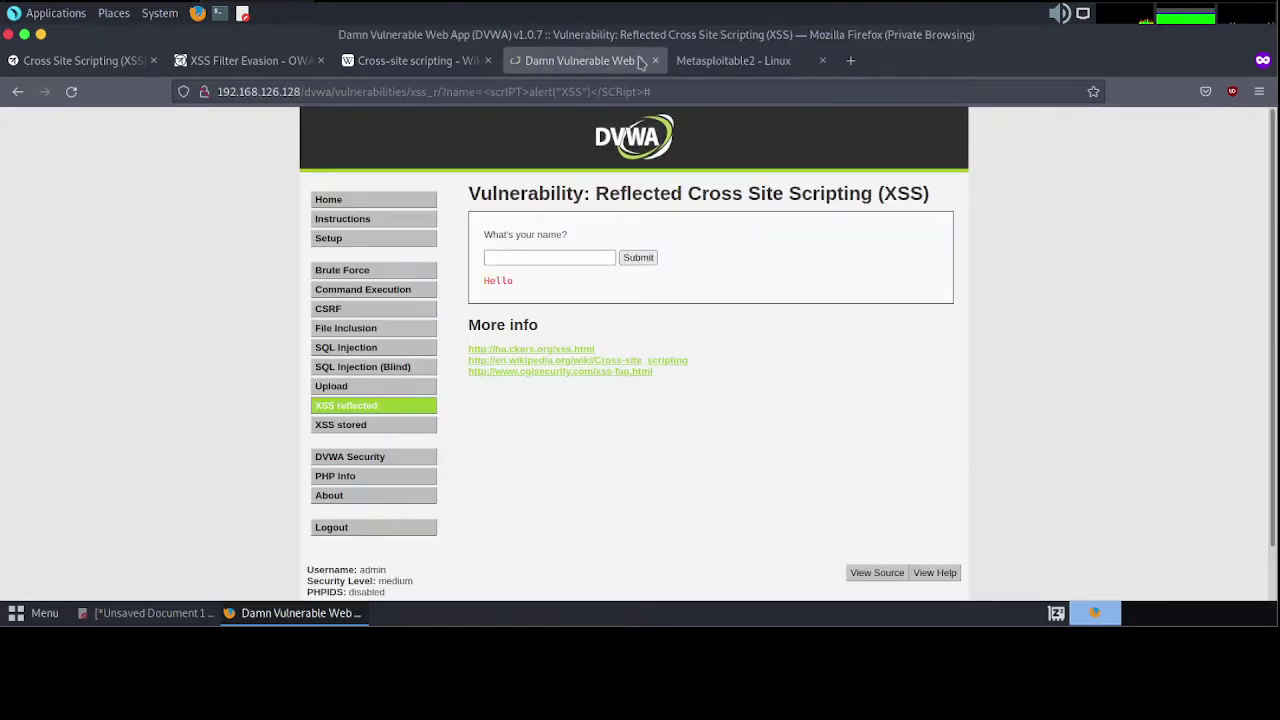
pyautogui.click(754, 65)
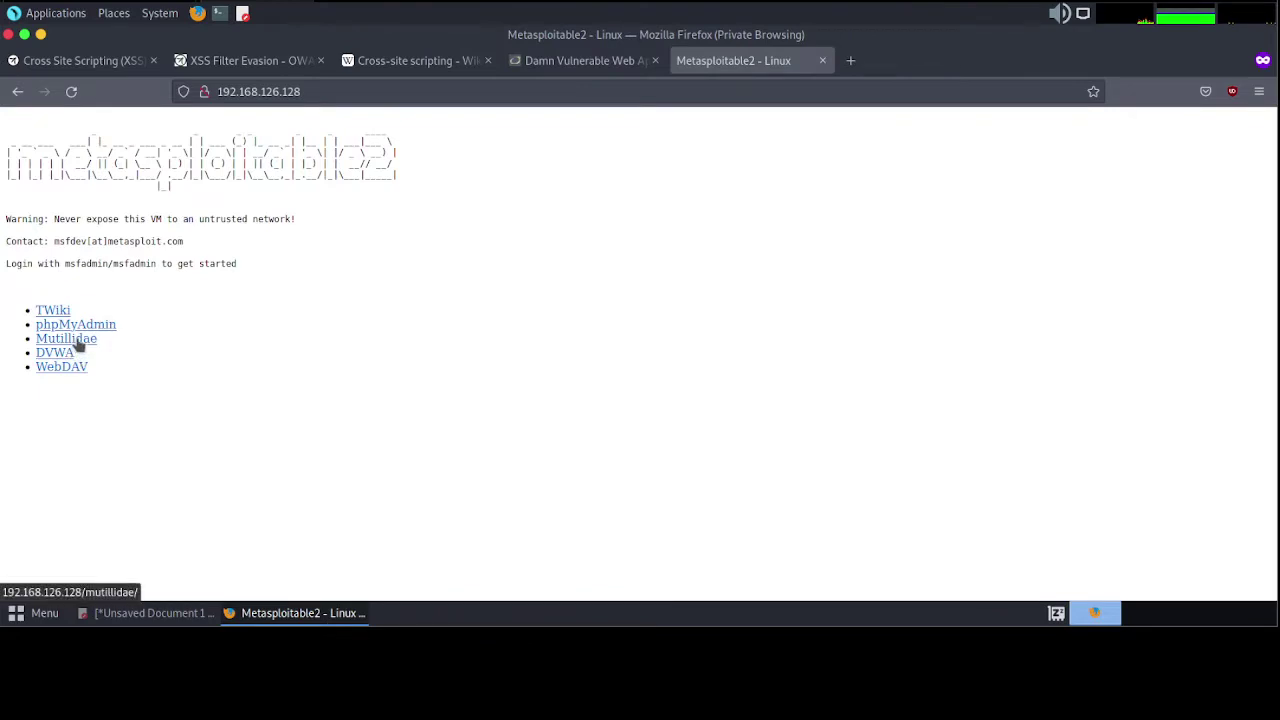
pyautogui.click(75, 340)
pyautogui.moveTo(52, 250)
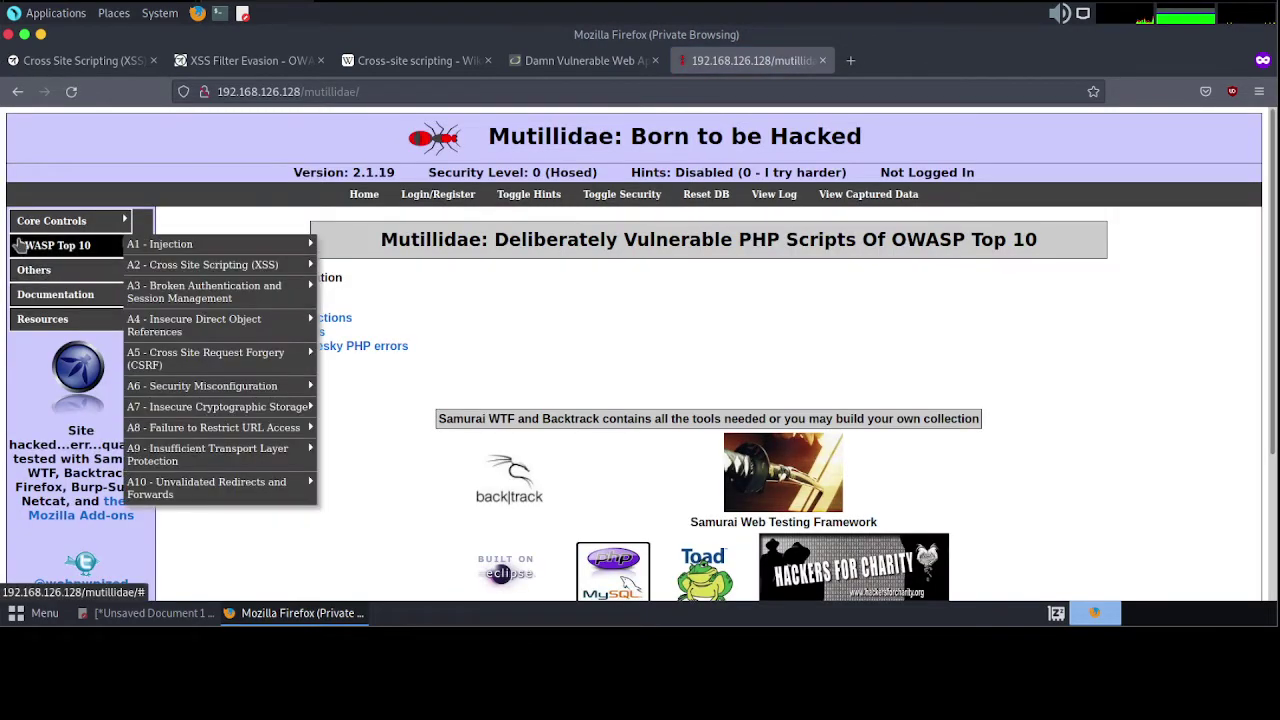
pyautogui.moveTo(166, 250)
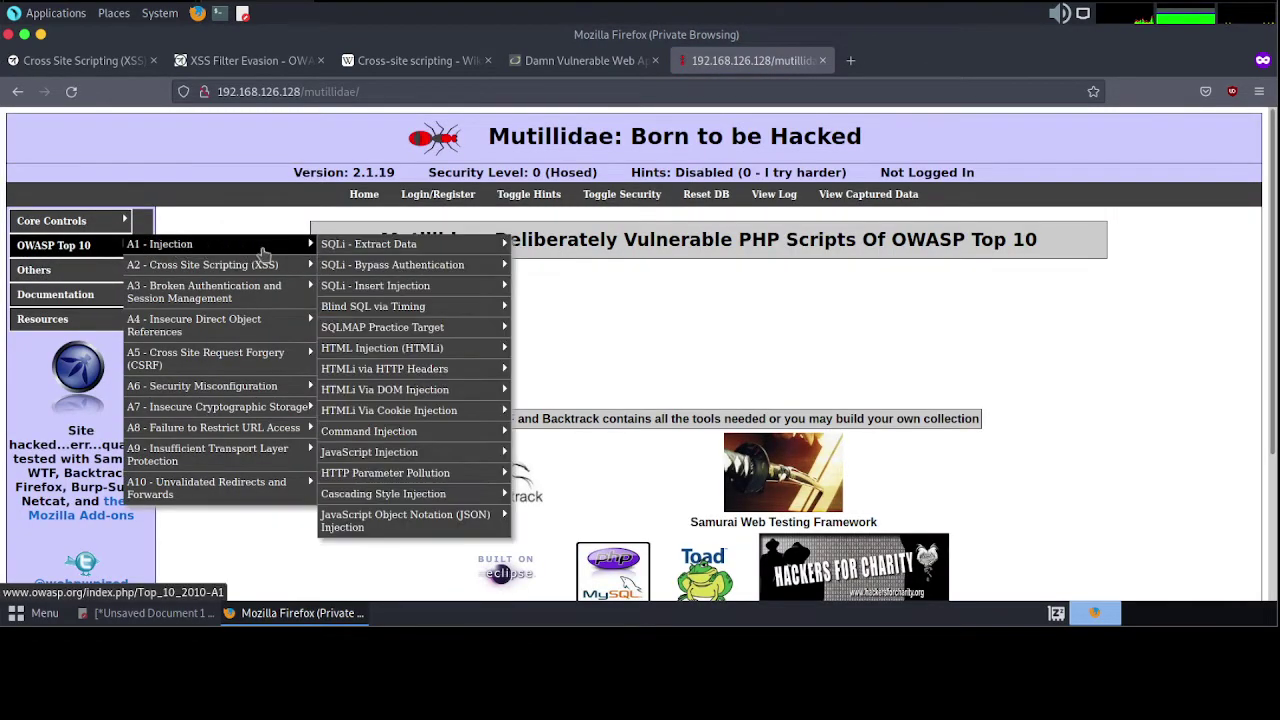
pyautogui.moveTo(385, 392)
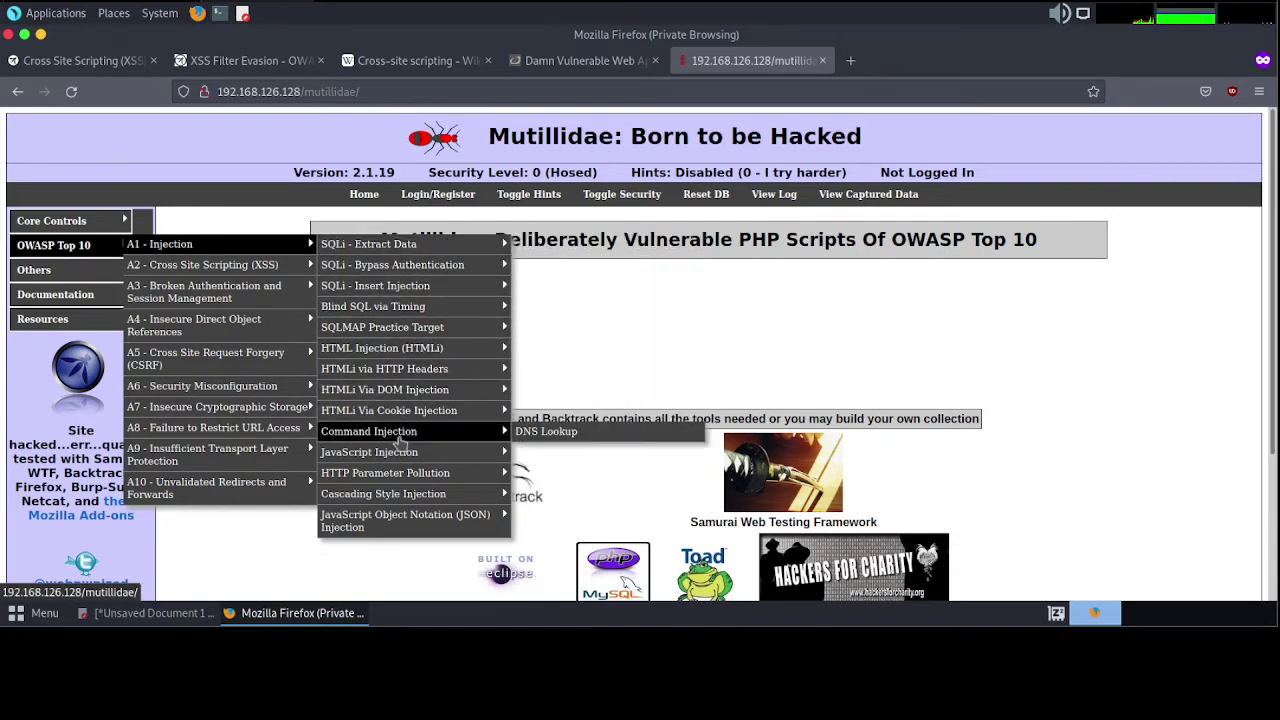
pyautogui.moveTo(408, 453)
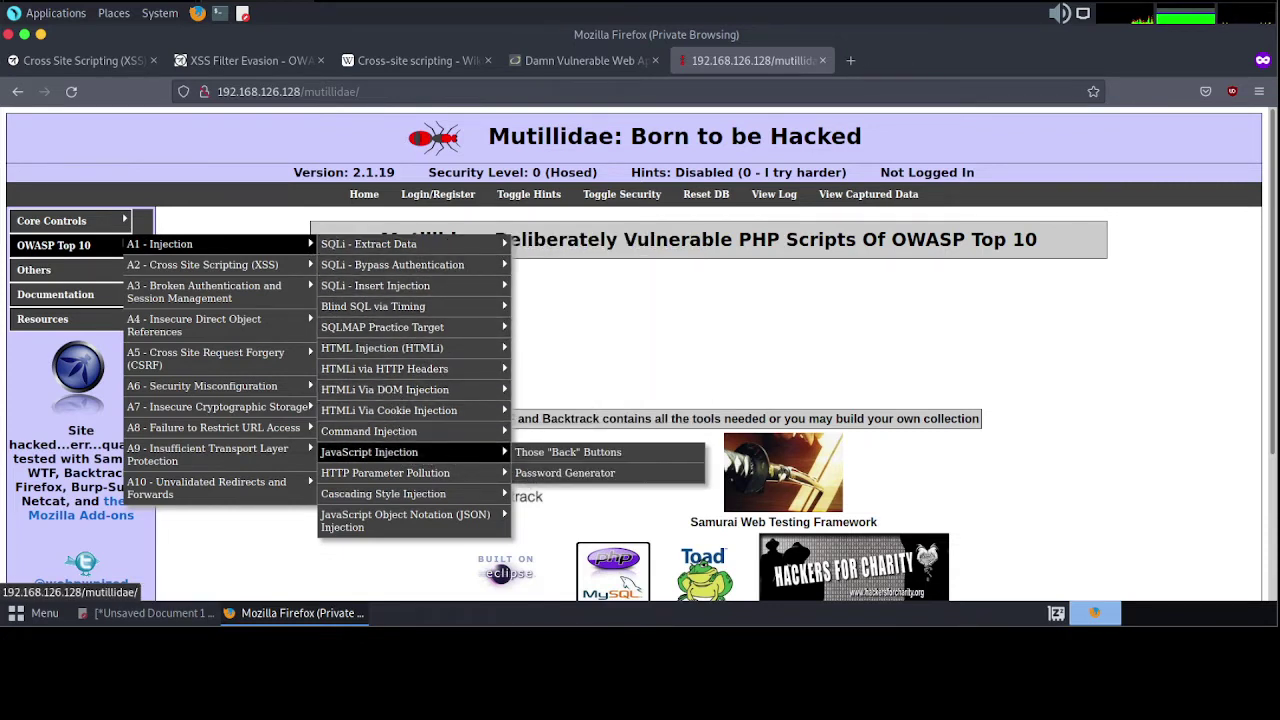
# - Open the Password Generator page from the JavaScript Injection submenu
pyautogui.click(570, 478)
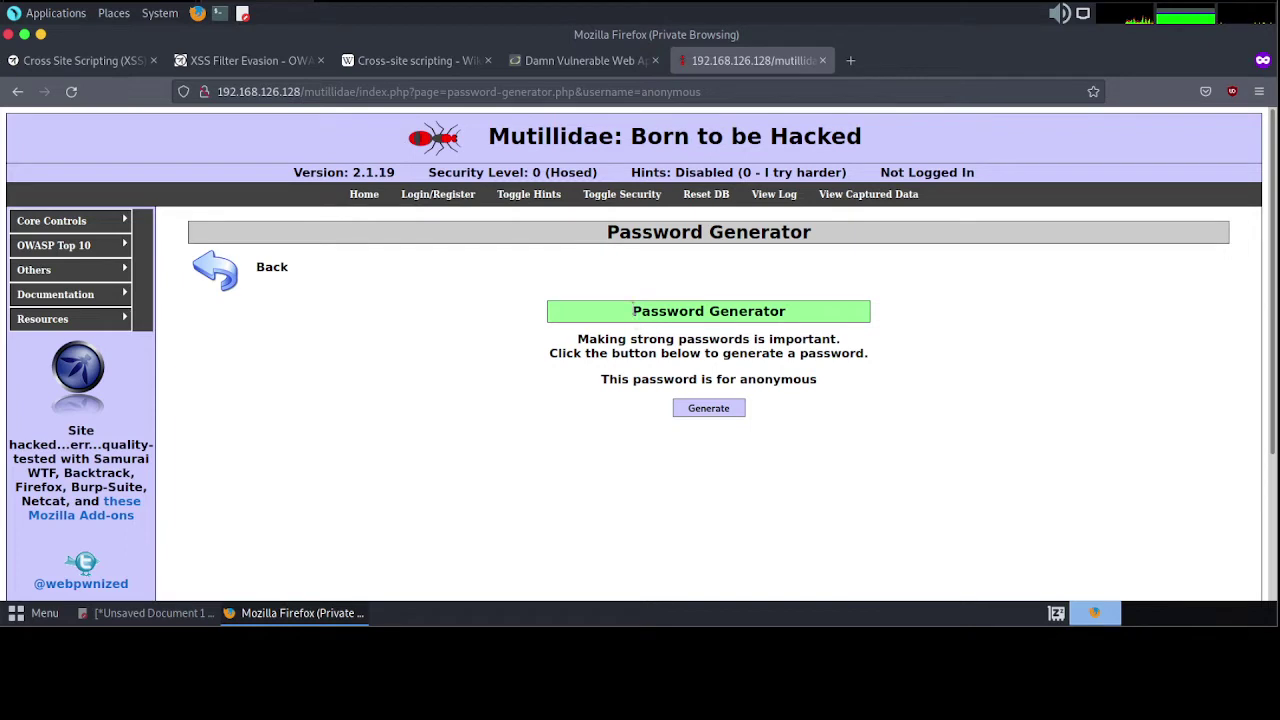
pyautogui.moveTo(632, 312); pyautogui.dragTo(796, 322)
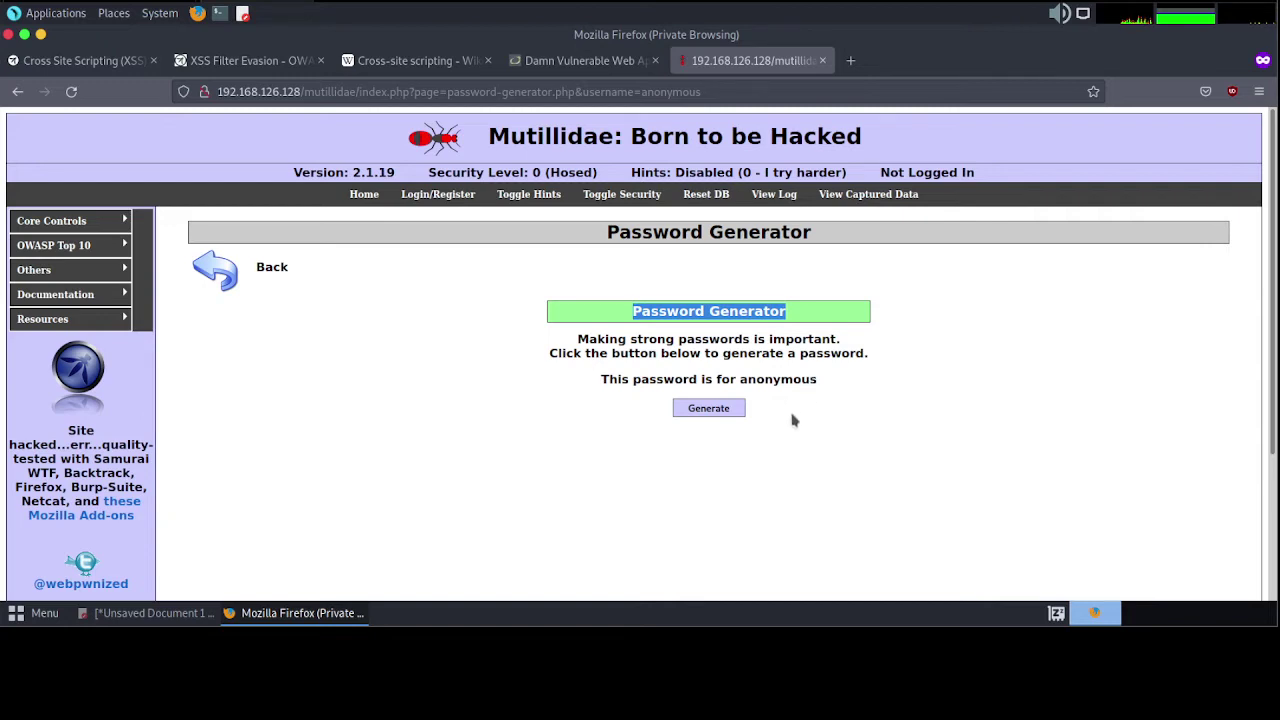
pyautogui.click(795, 418)
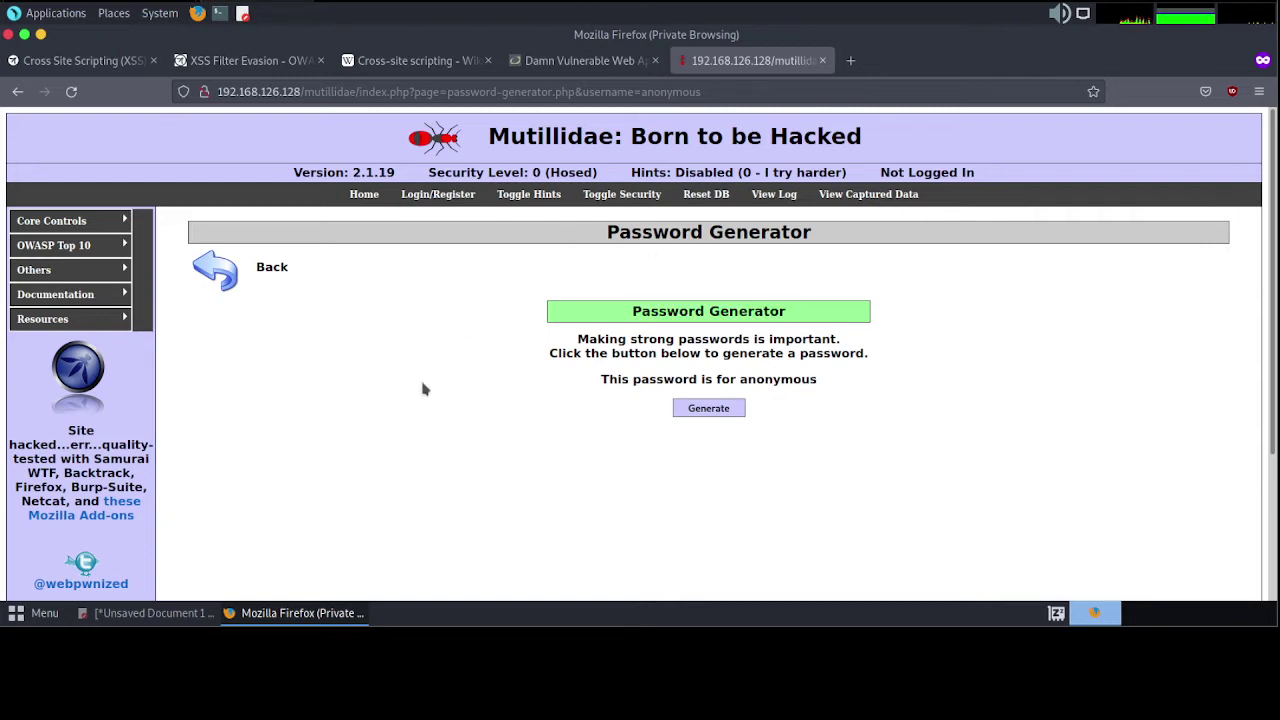
# - Generate six passwords in a row for the anonymous user
pyautogui.click(718, 410)
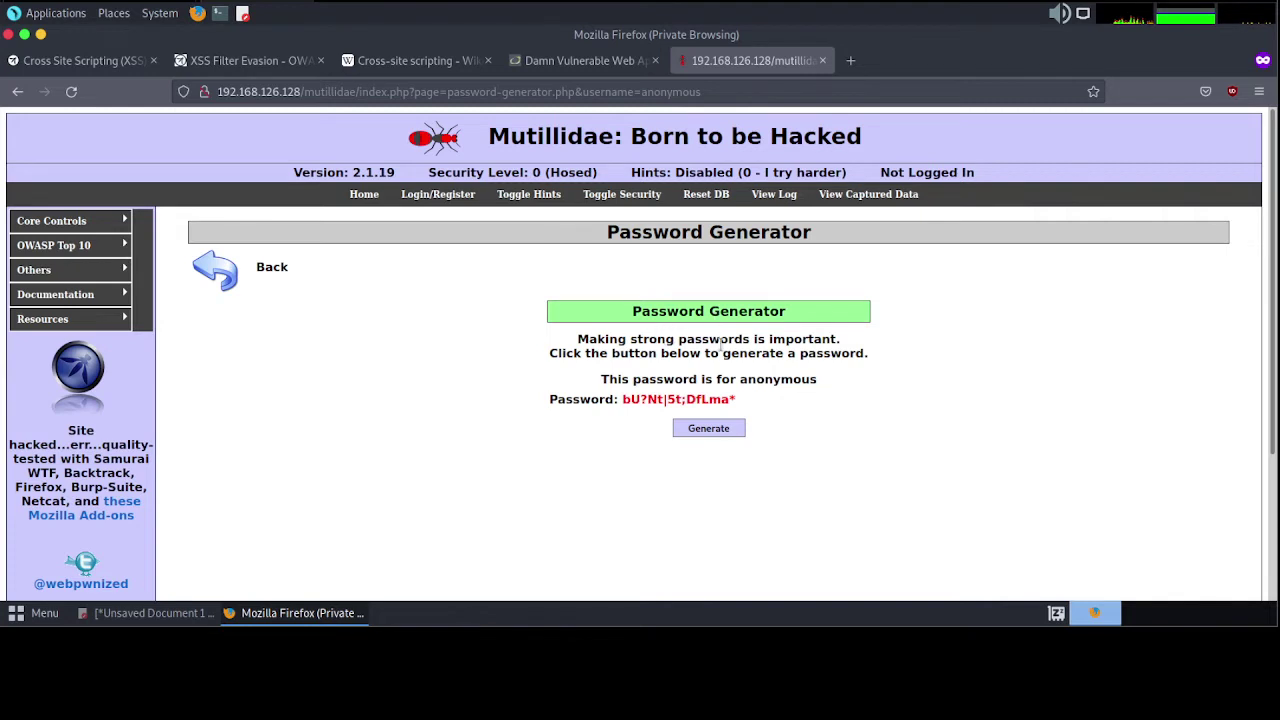
pyautogui.click(714, 429)
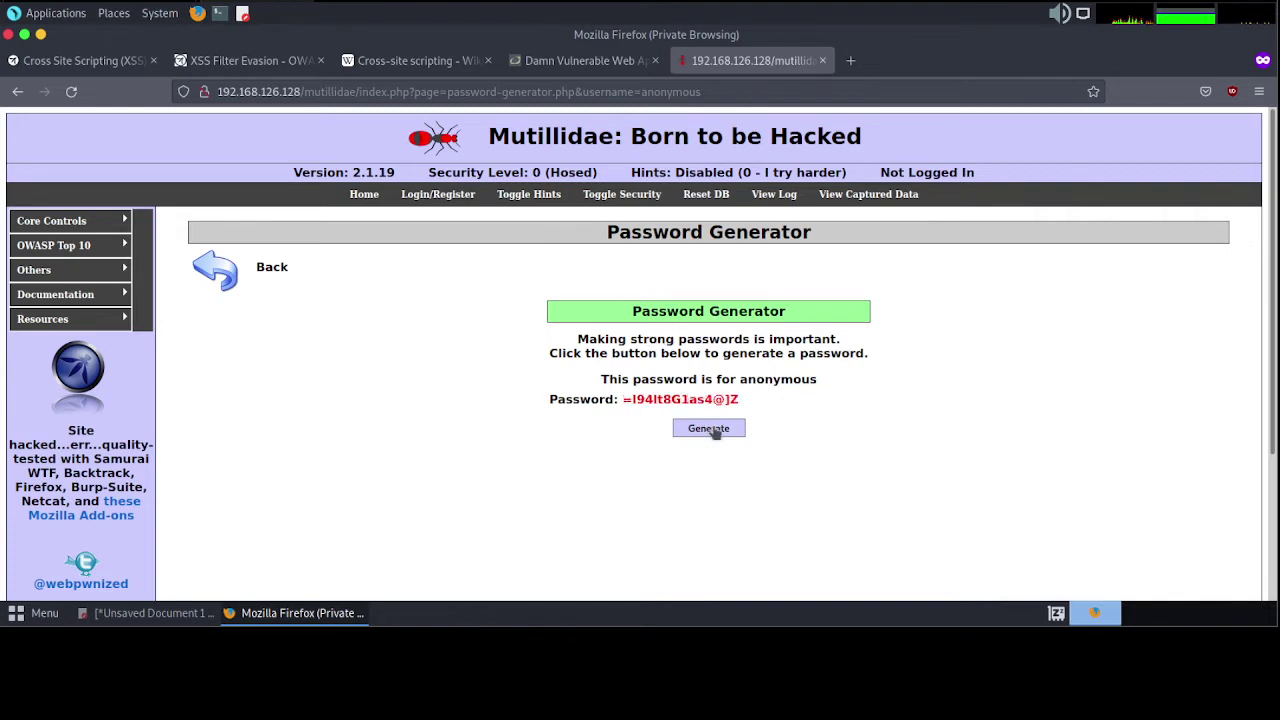
pyautogui.click(714, 430)
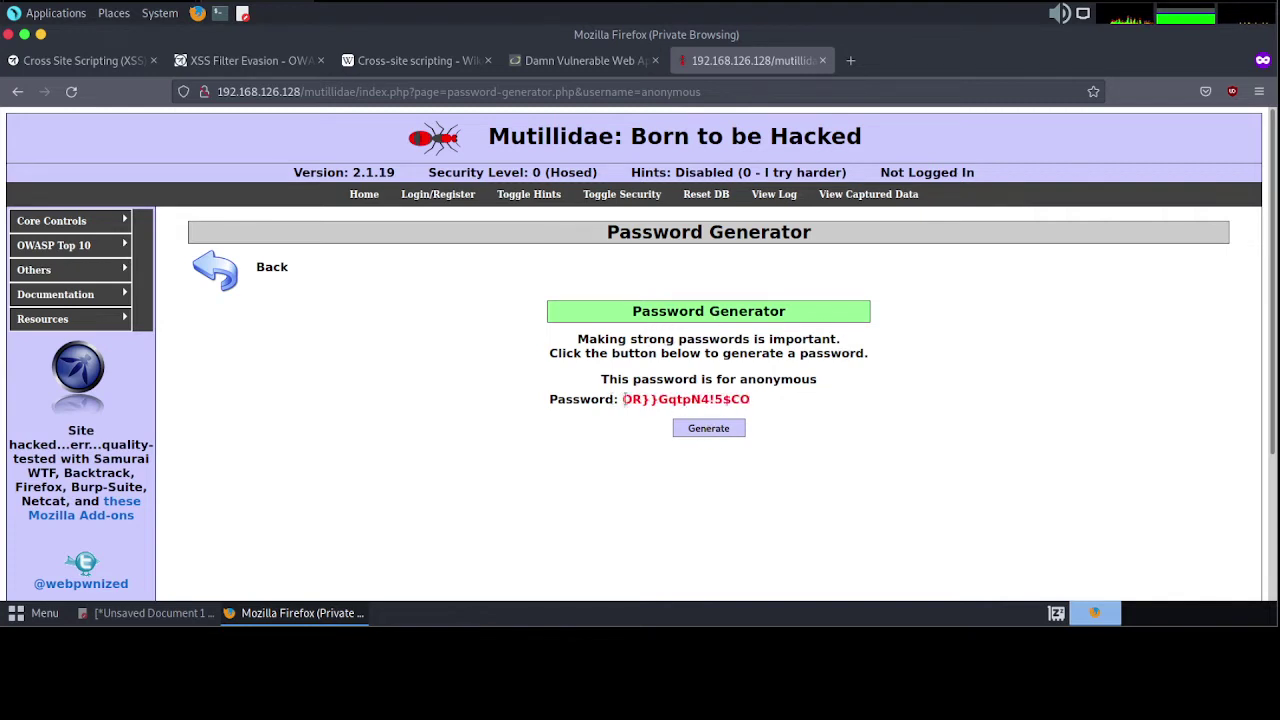
pyautogui.moveTo(674, 400); pyautogui.dragTo(760, 408)
pyautogui.click(727, 434)
pyautogui.click(725, 436)
pyautogui.click(725, 436)
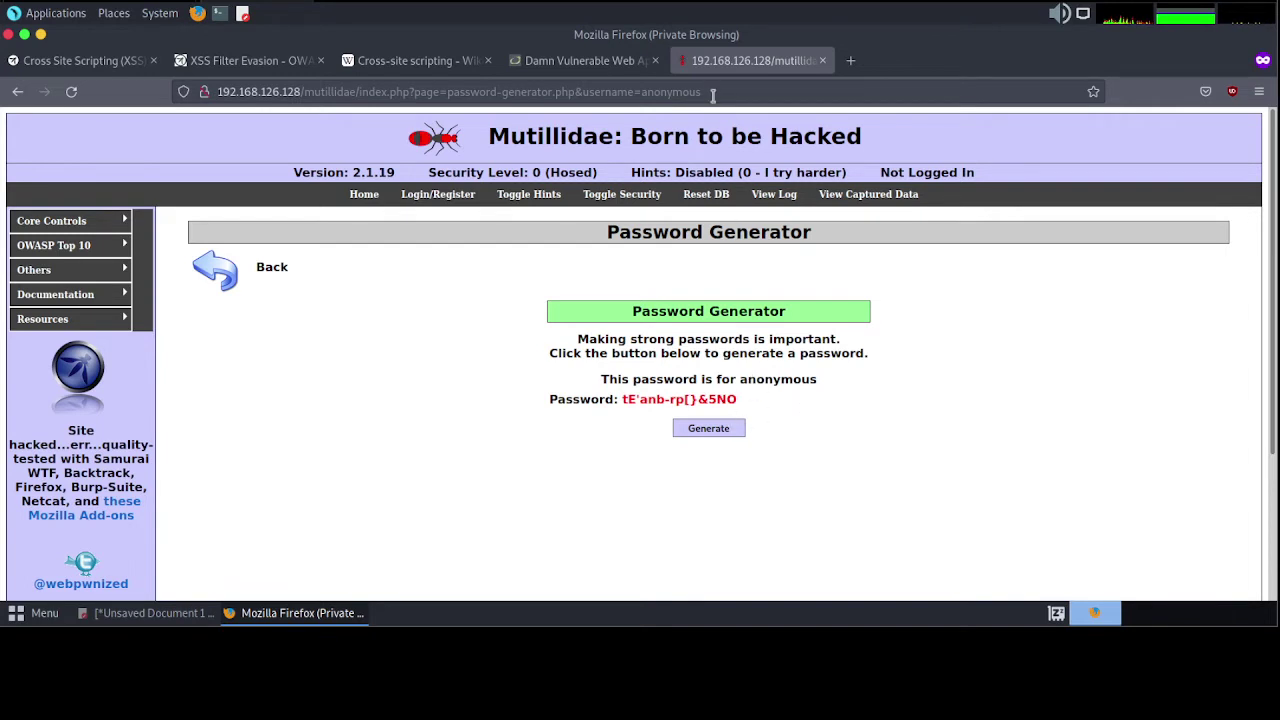
# - Change the URL's username parameter from 'anonymous' to 'teguh' and reload the page
pyautogui.click(713, 92)
pyautogui.click(713, 92)
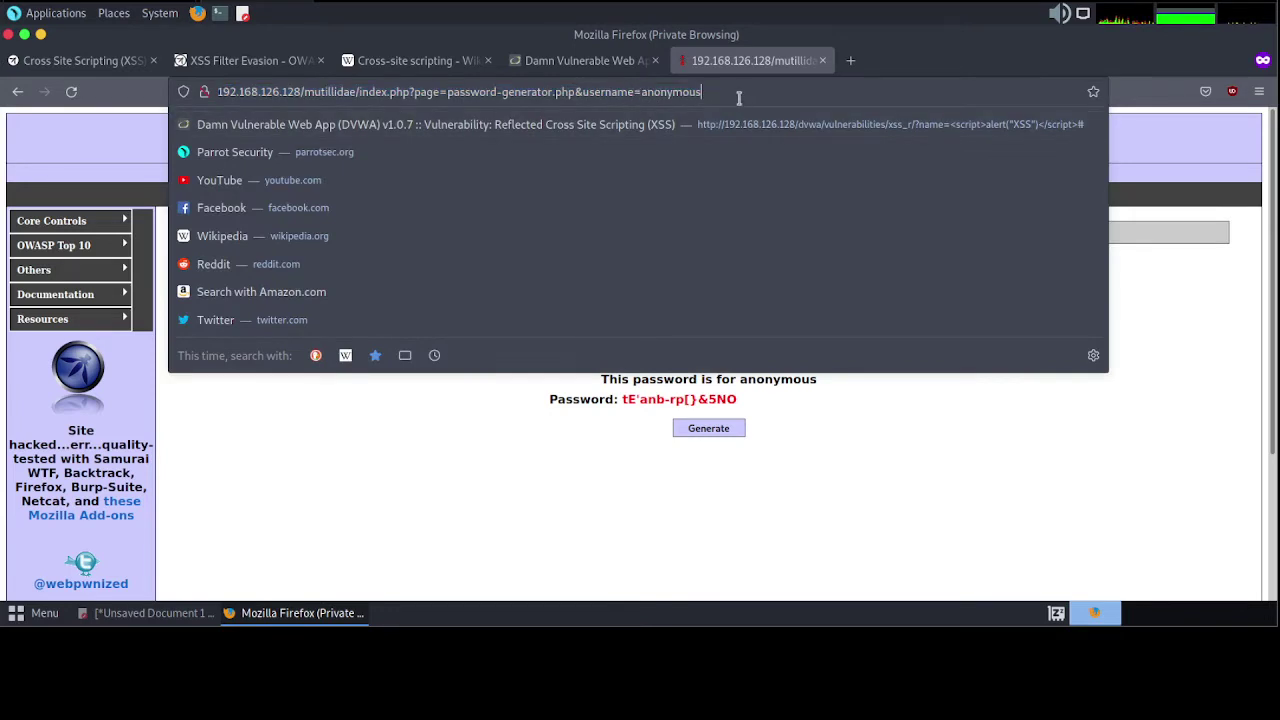
pyautogui.moveTo(703, 92); pyautogui.dragTo(642, 93)
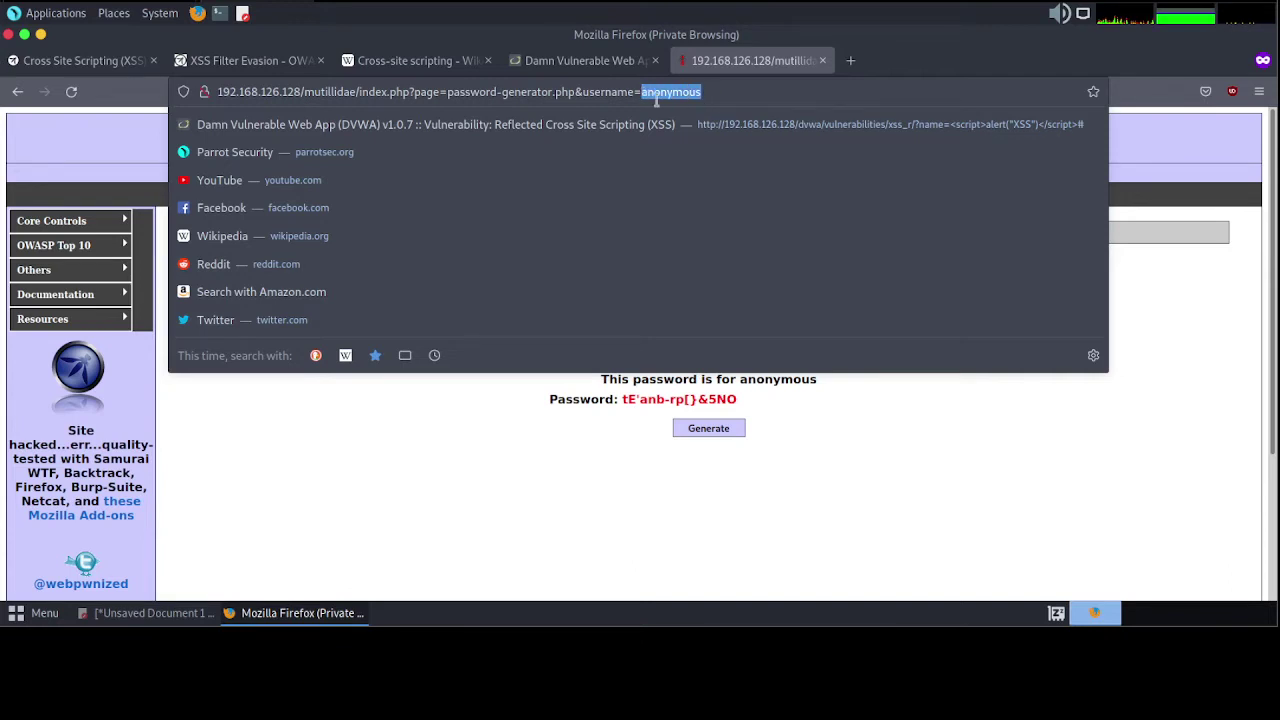
pyautogui.write('teguh')
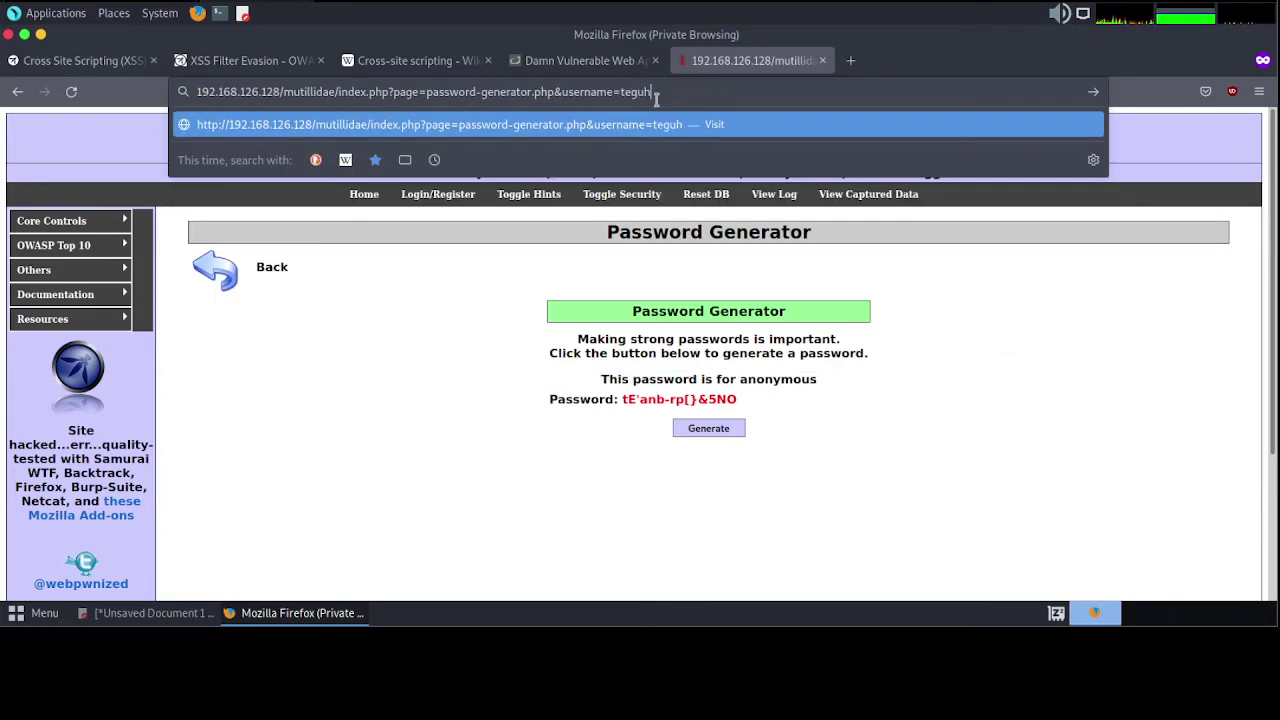
pyautogui.press('Return')
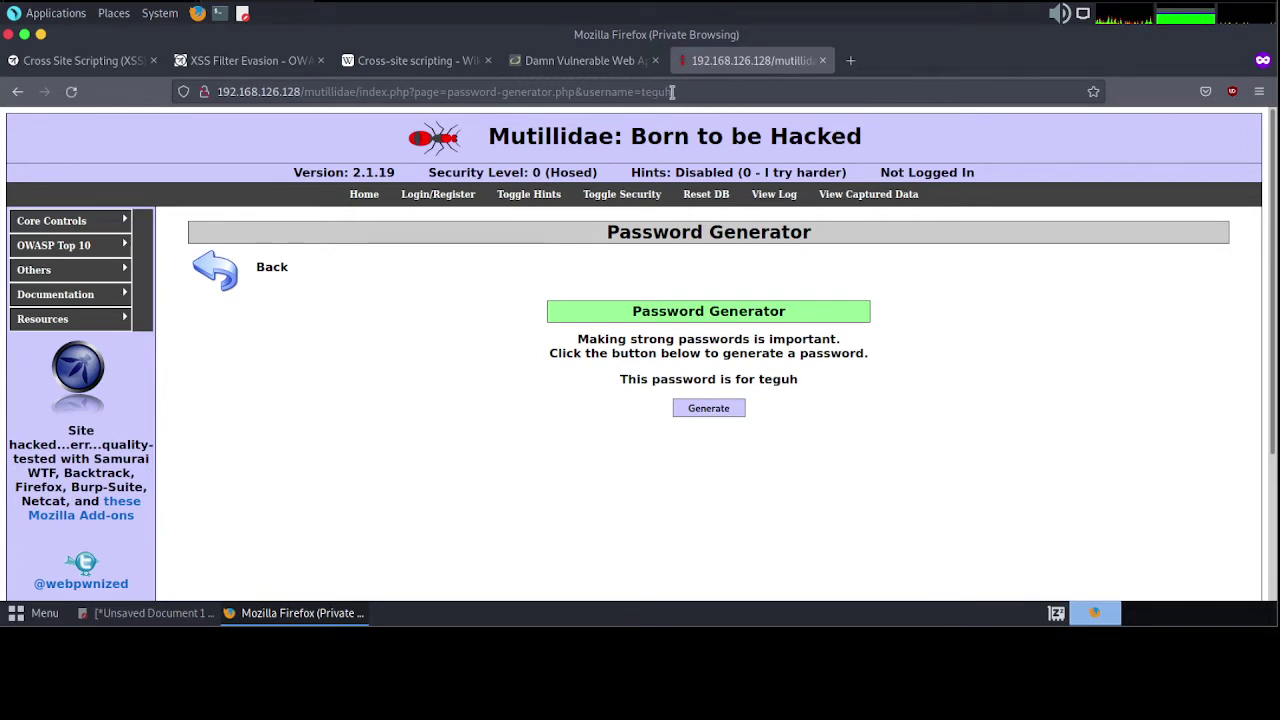
pyautogui.moveTo(758, 379); pyautogui.dragTo(796, 379)
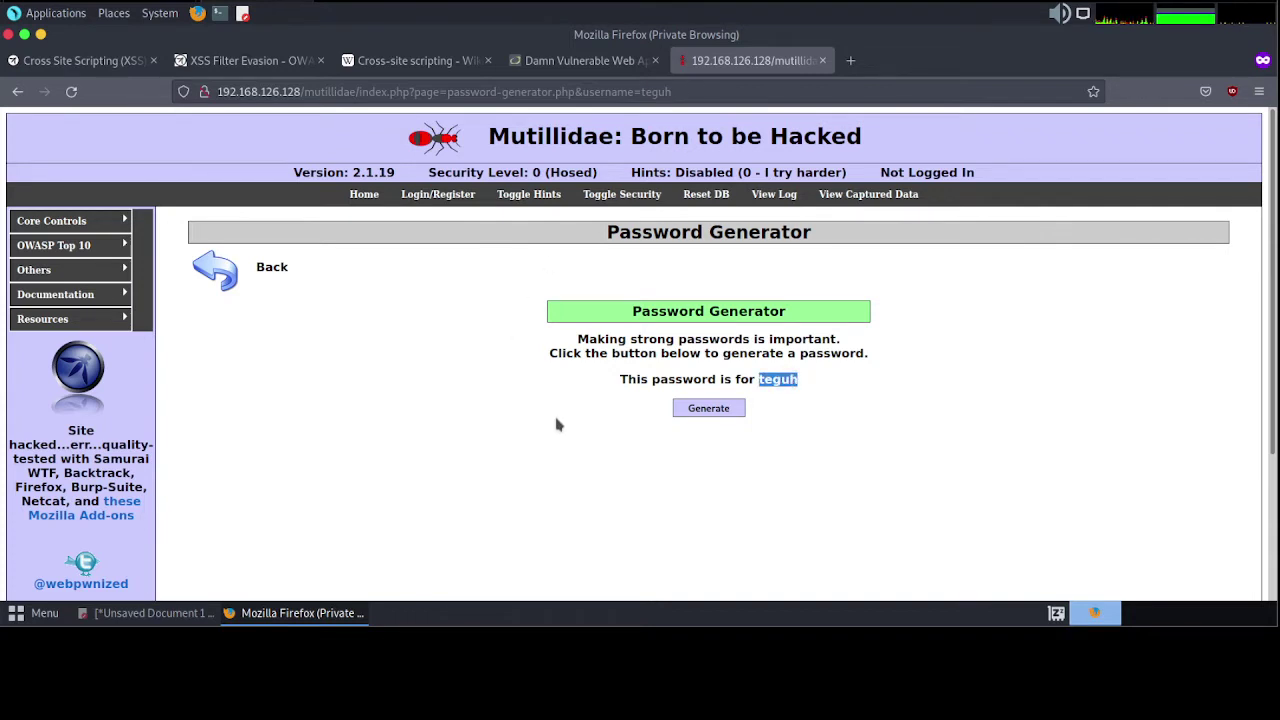
# - Generate several passwords for the user teguh
pyautogui.click(717, 412)
pyautogui.click(711, 430)
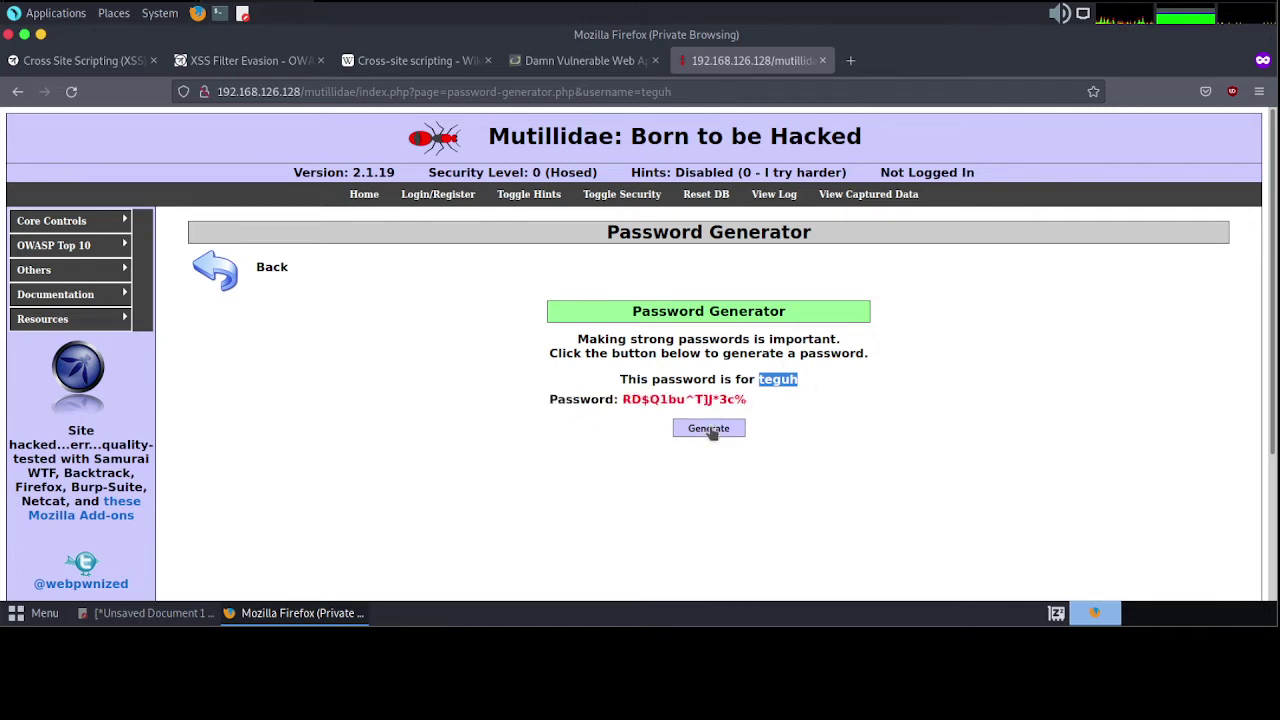
pyautogui.click(711, 430)
pyautogui.click(711, 430)
pyautogui.click(711, 430)
pyautogui.click(782, 380)
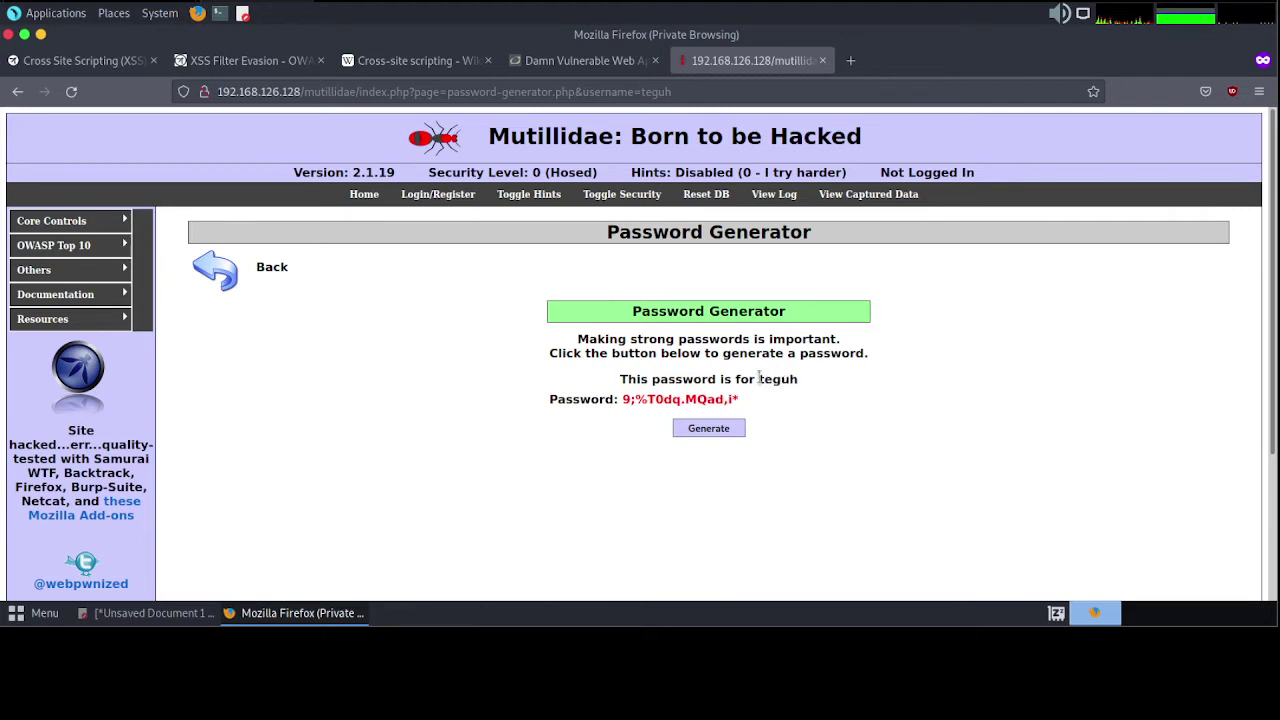
pyautogui.moveTo(760, 380); pyautogui.dragTo(802, 382)
pyautogui.click(826, 407)
# - Copy line 2, <script>alert("XSS")</script>, from the Pluma notes
pyautogui.click(163, 612)
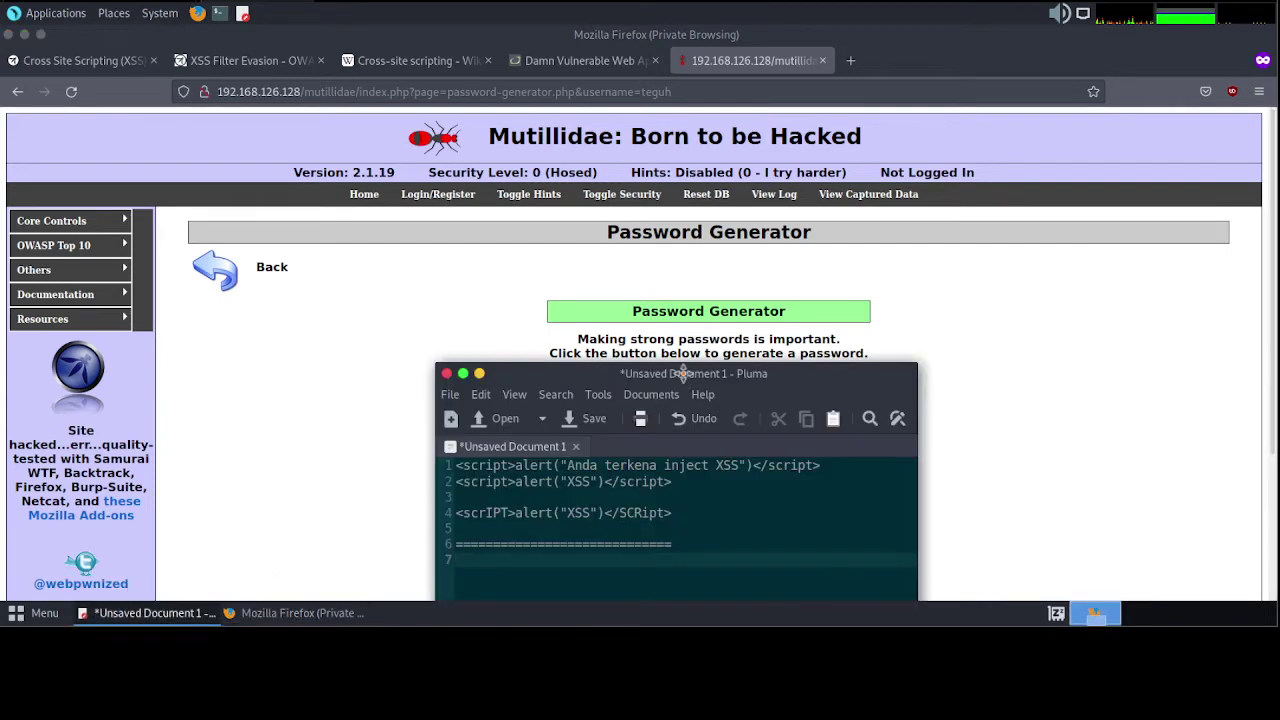
pyautogui.moveTo(686, 375)
pyautogui.mouseDown()
pyautogui.moveTo(685, 404)
pyautogui.moveTo(633, 393)
pyautogui.mouseUp()
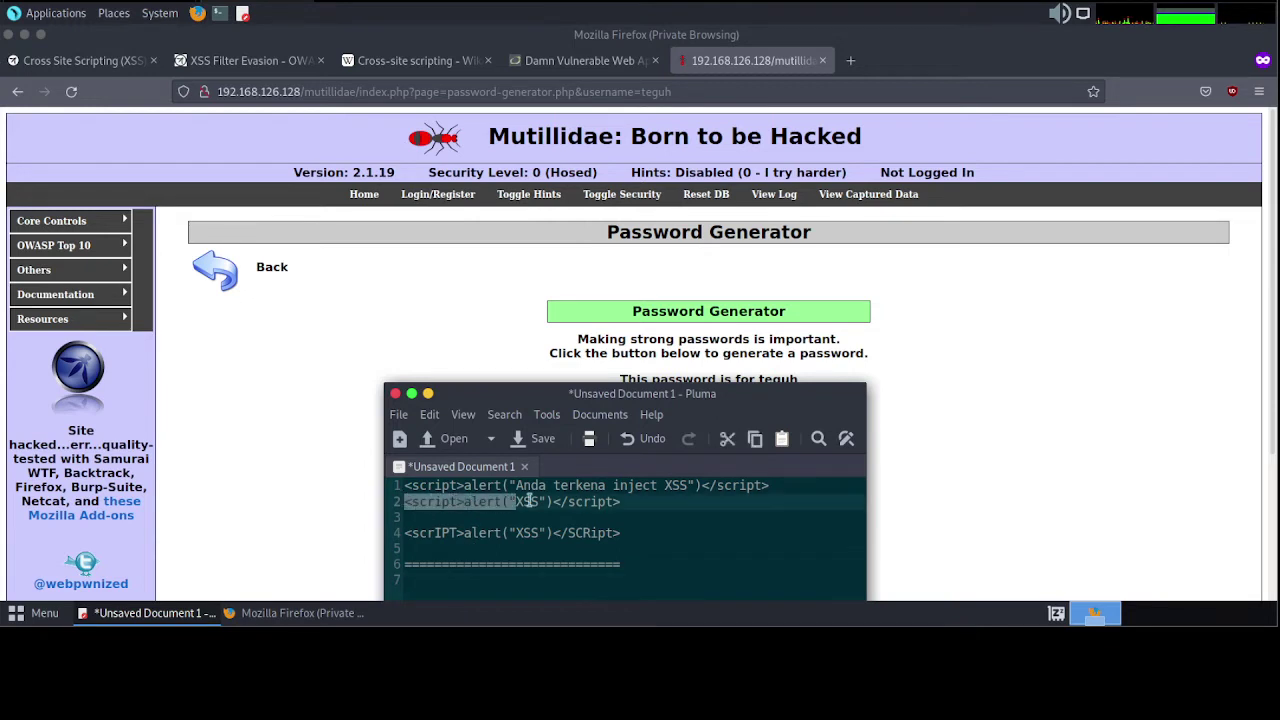
pyautogui.moveTo(404, 501); pyautogui.dragTo(621, 501)
pyautogui.rightClick(581, 504)
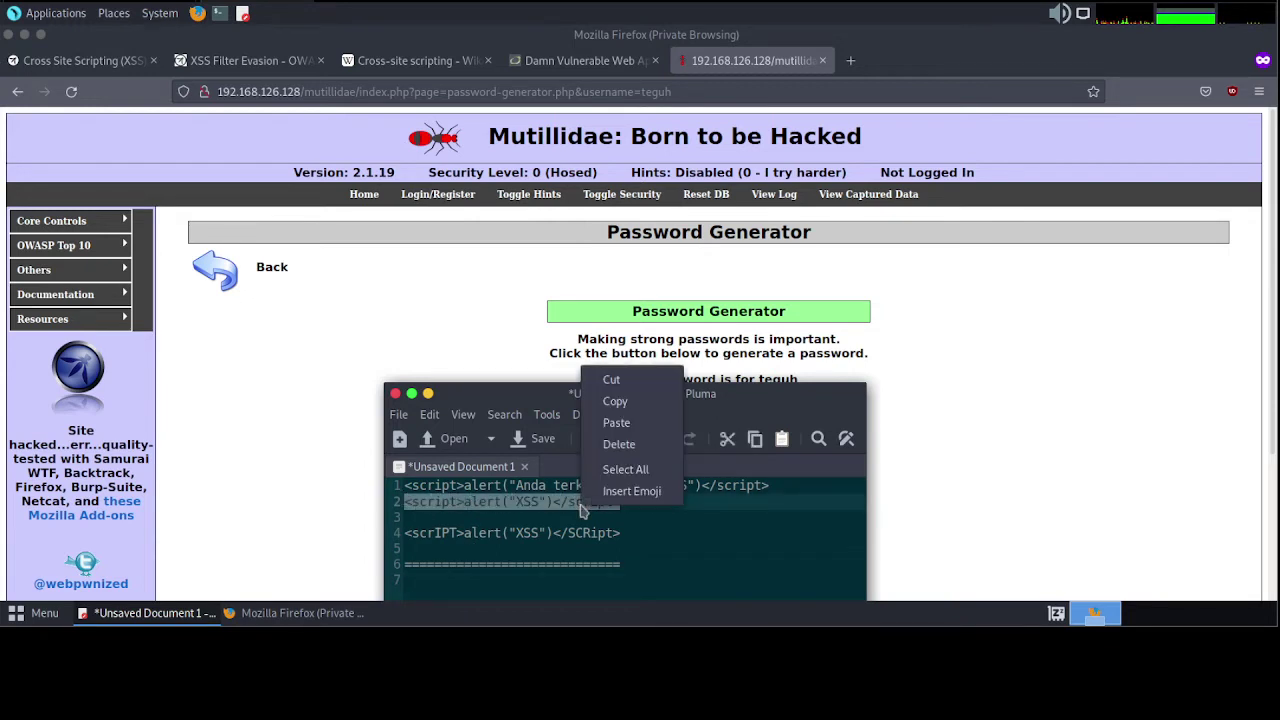
pyautogui.click(636, 401)
# - Paste <script>alert("XSS")</script> as the URL's username value and reload the page
pyautogui.click(714, 100)
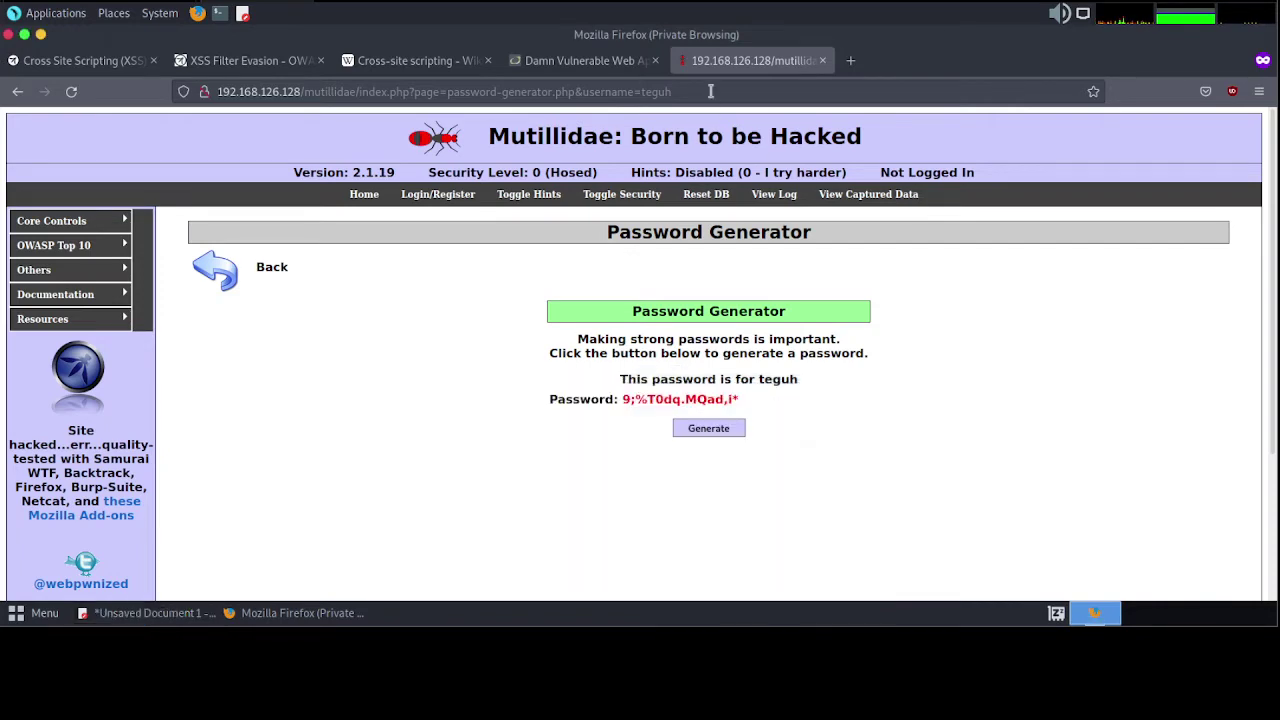
pyautogui.click(708, 91)
pyautogui.click(696, 92)
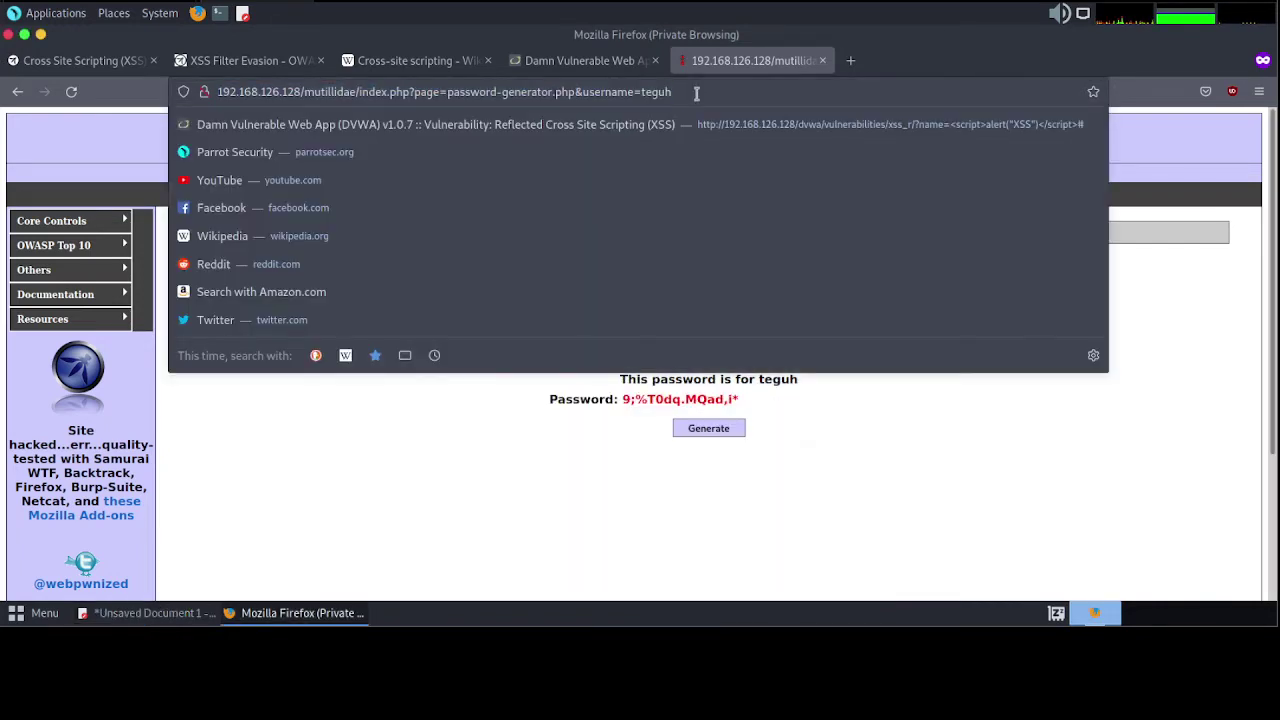
pyautogui.press('BackSpace')
pyautogui.press('BackSpace')
pyautogui.press('BackSpace')
pyautogui.press('BackSpace')
pyautogui.press('BackSpace')
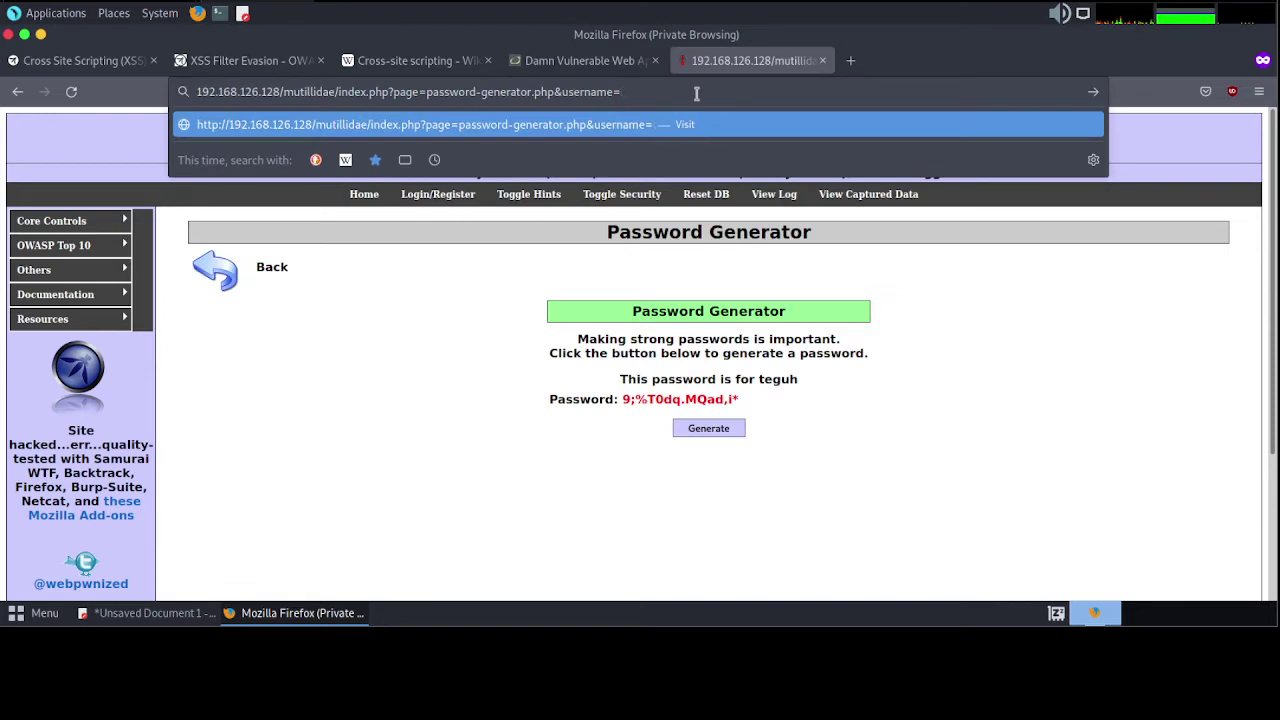
pyautogui.hotkey('ctrl', 'v')
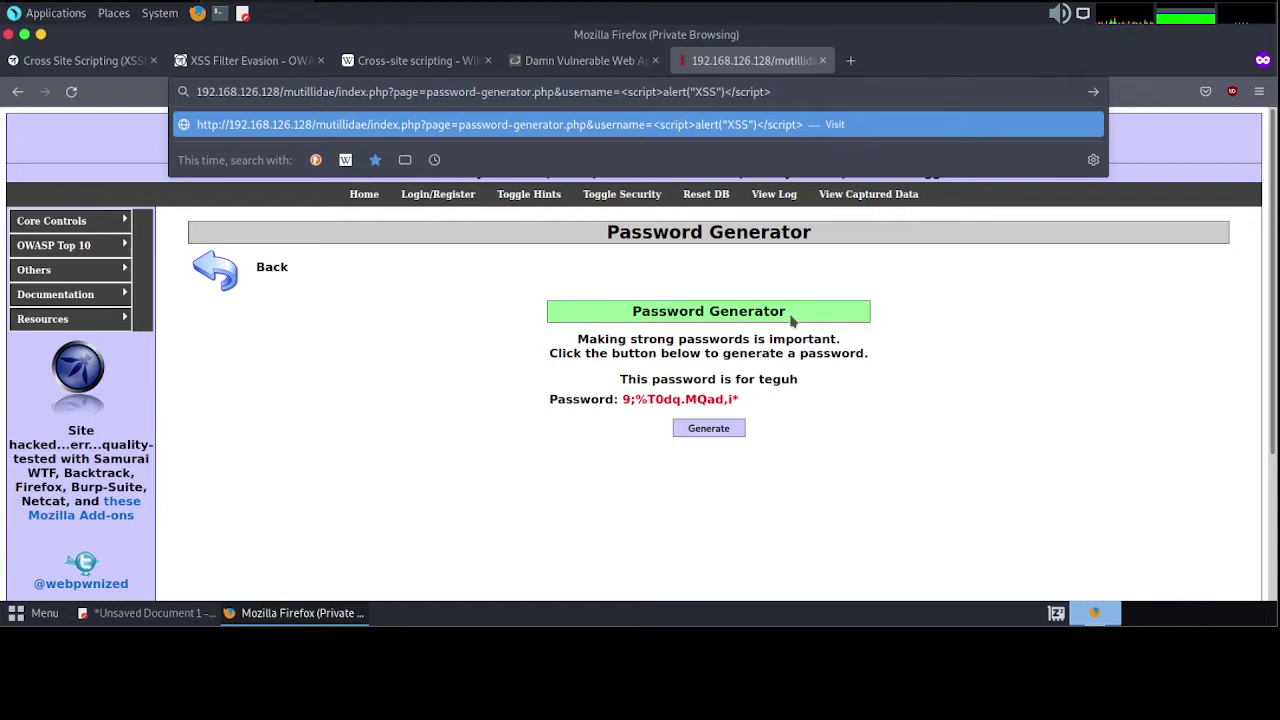
pyautogui.press('Return')
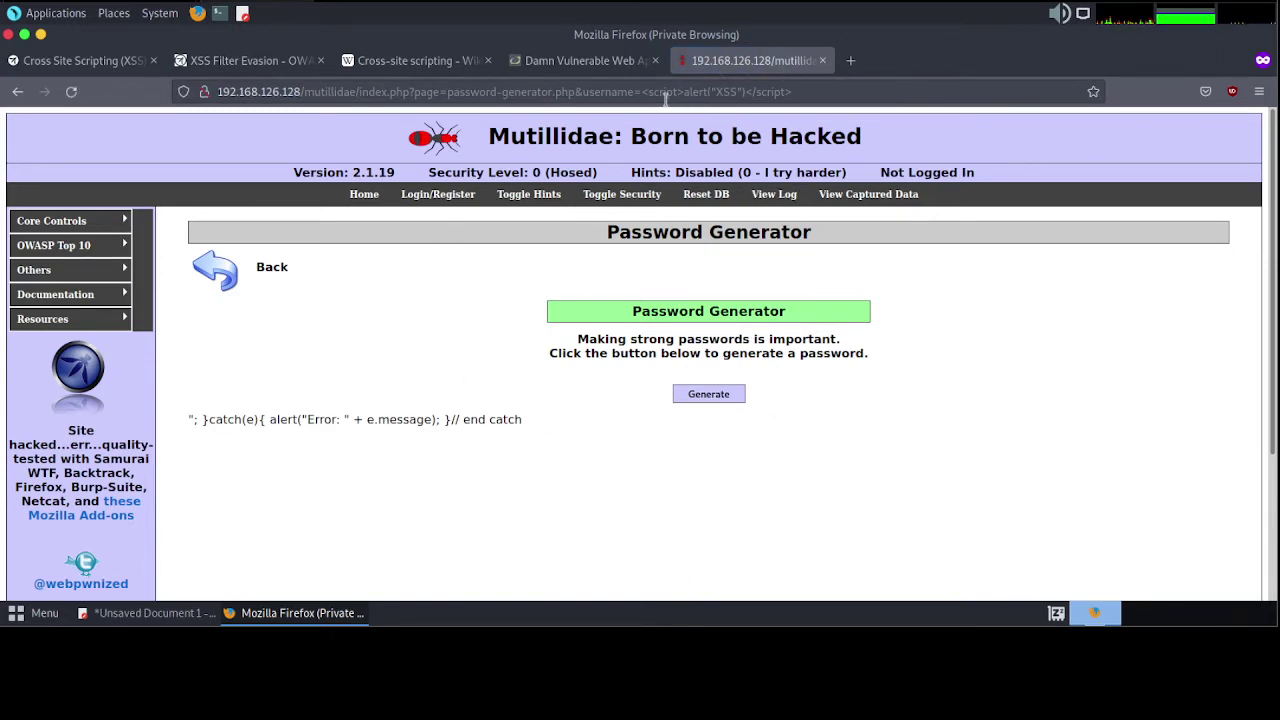
# - Select the leftover script text ending in '// end catch' on the page
pyautogui.moveTo(645, 91); pyautogui.dragTo(786, 91)
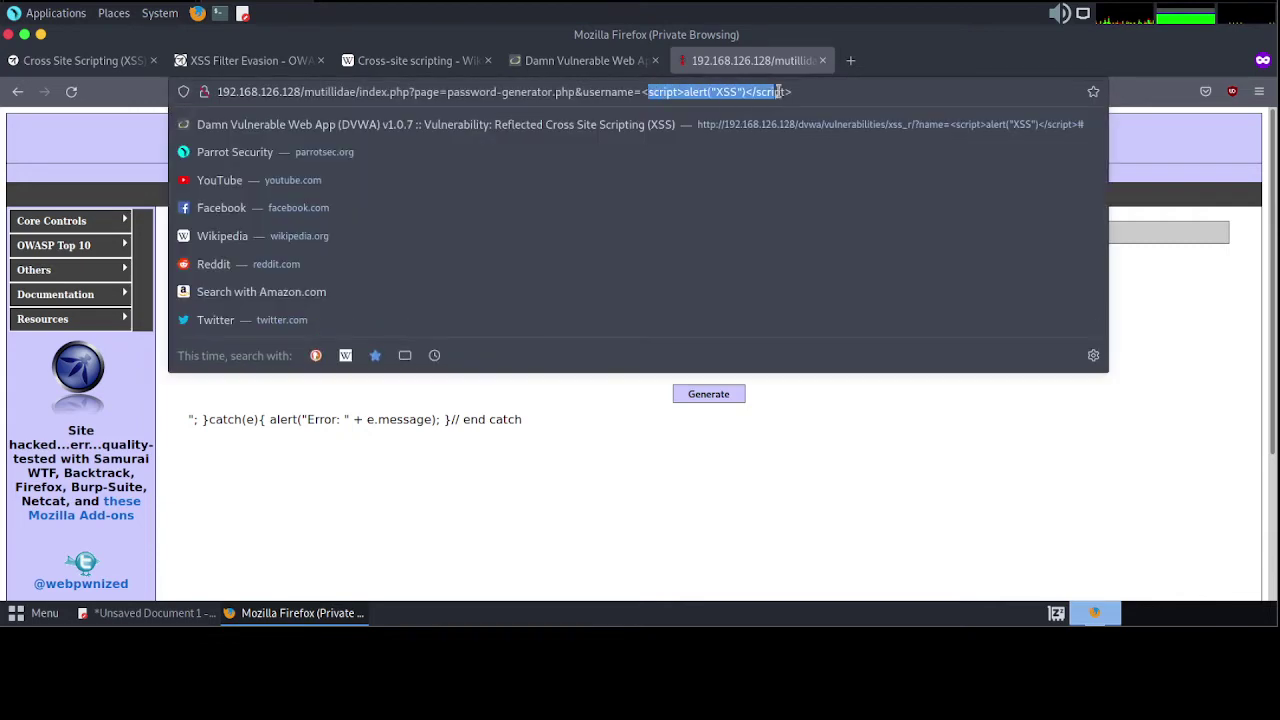
pyautogui.click(362, 486)
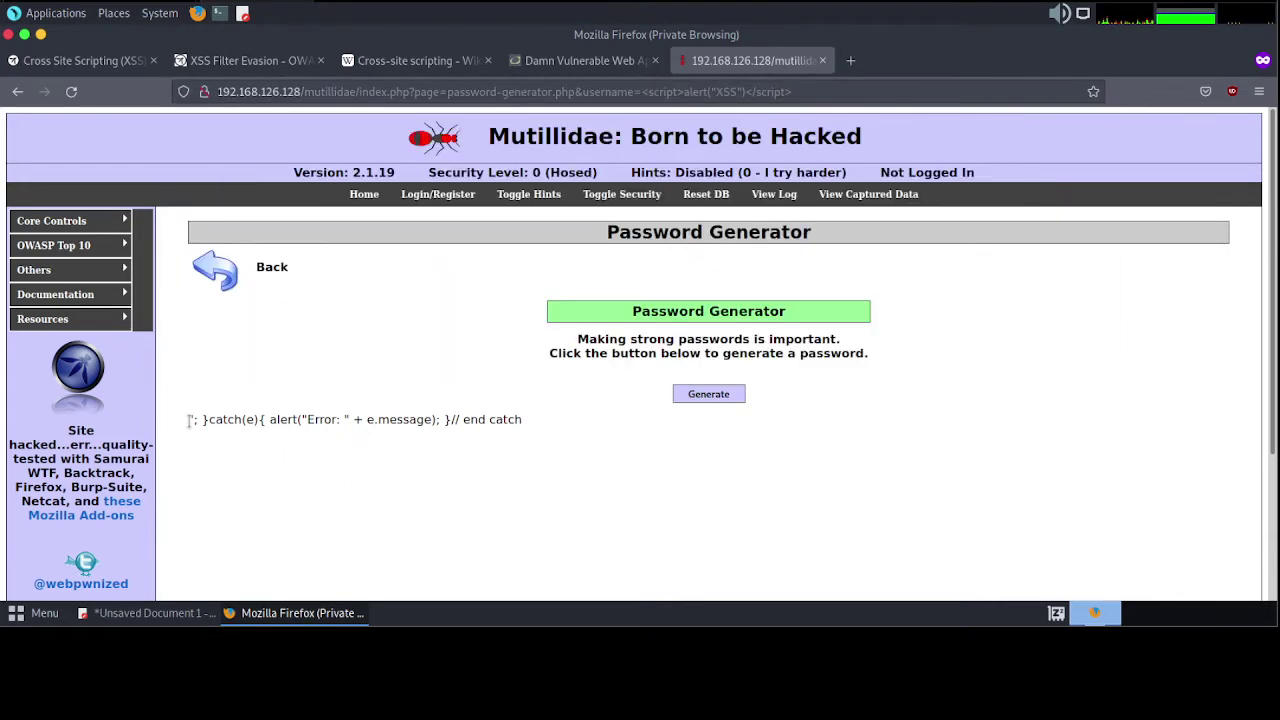
pyautogui.moveTo(188, 421); pyautogui.dragTo(536, 424)
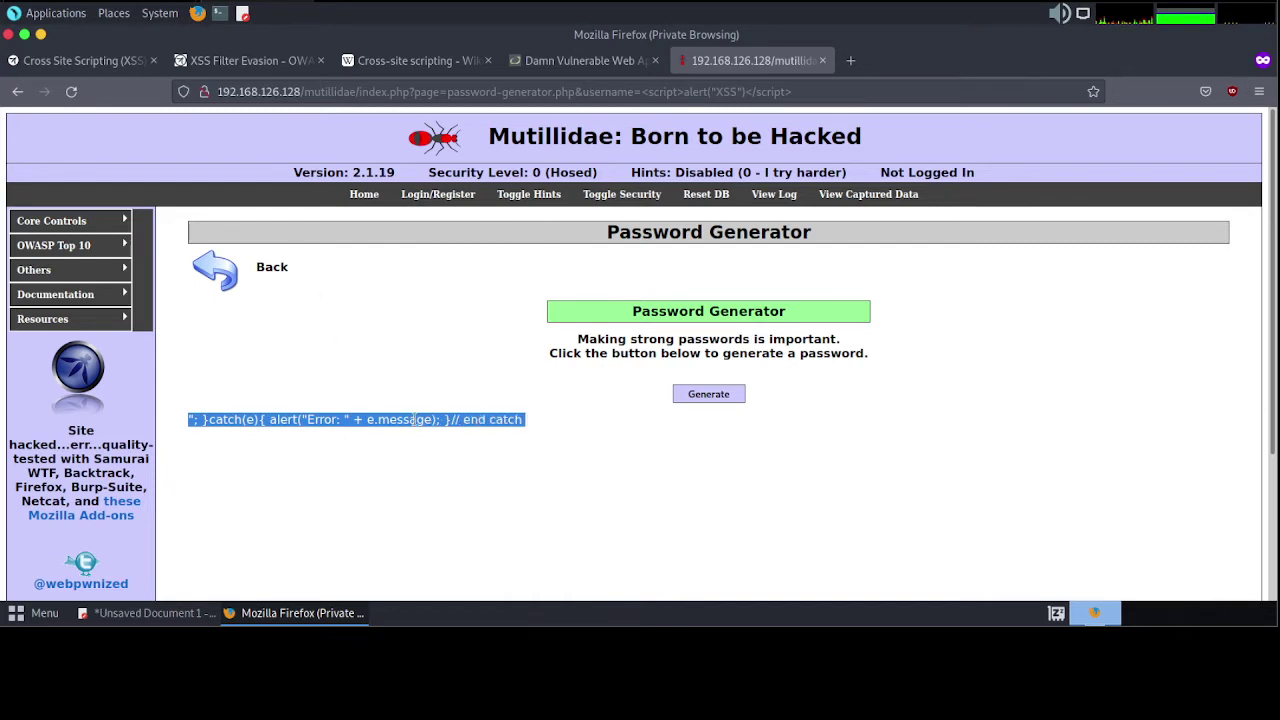
pyautogui.click(545, 461)
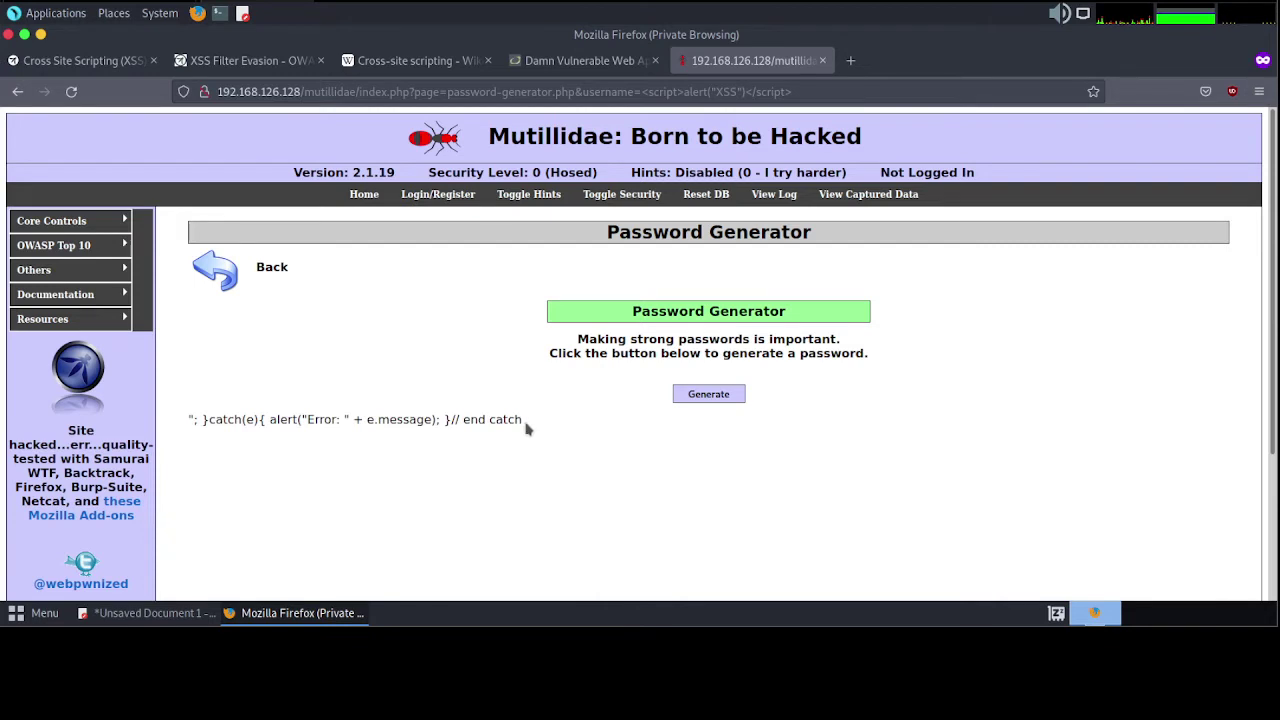
pyautogui.moveTo(525, 424); pyautogui.dragTo(181, 424)
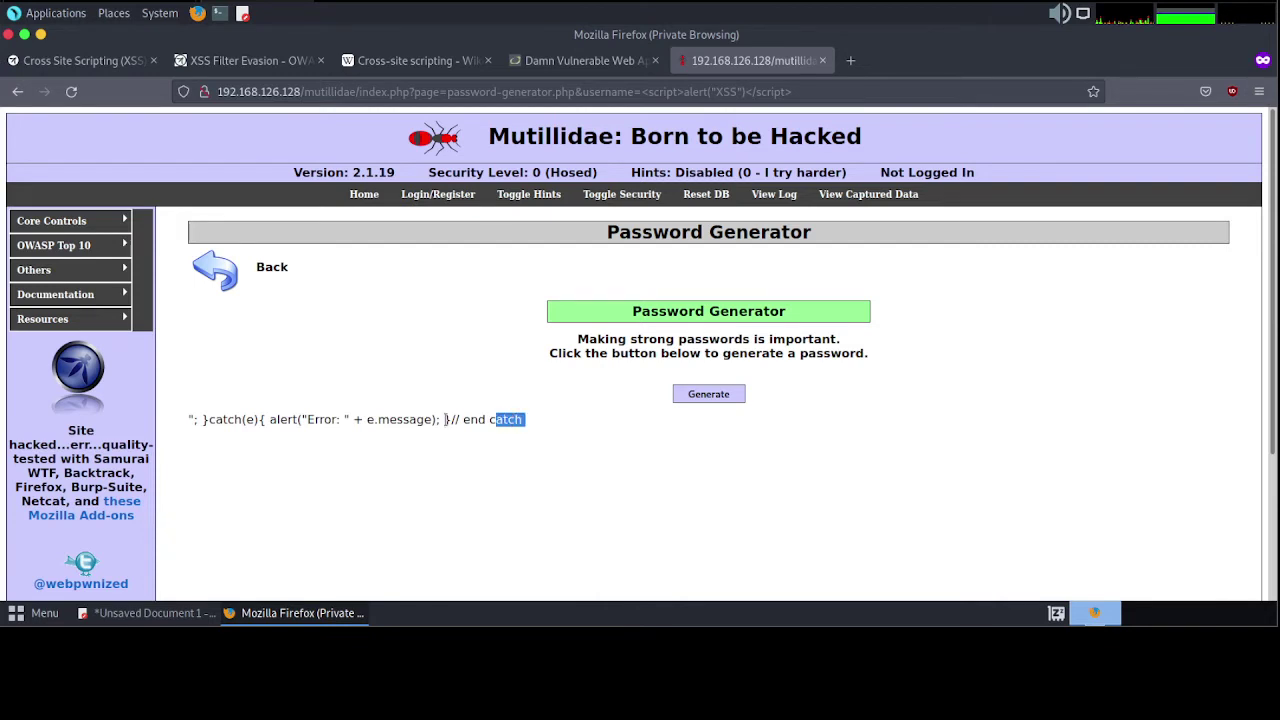
pyautogui.click(183, 429)
pyautogui.moveTo(183, 423)
pyautogui.mouseDown()
pyautogui.moveTo(352, 419)
pyautogui.moveTo(519, 446)
pyautogui.mouseUp()
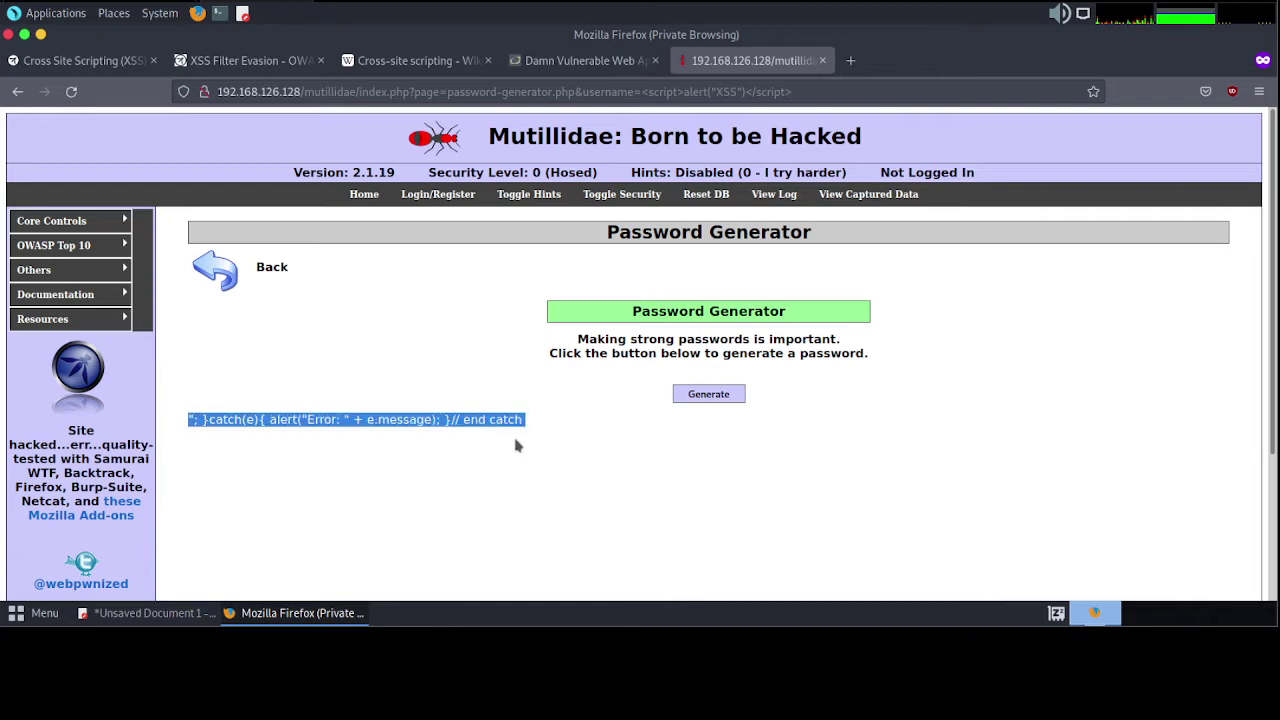
# - Open the Firefox HTML inspector with Inspect (Q) from the page's context menu
pyautogui.click(575, 455)
pyautogui.rightClick(912, 398)
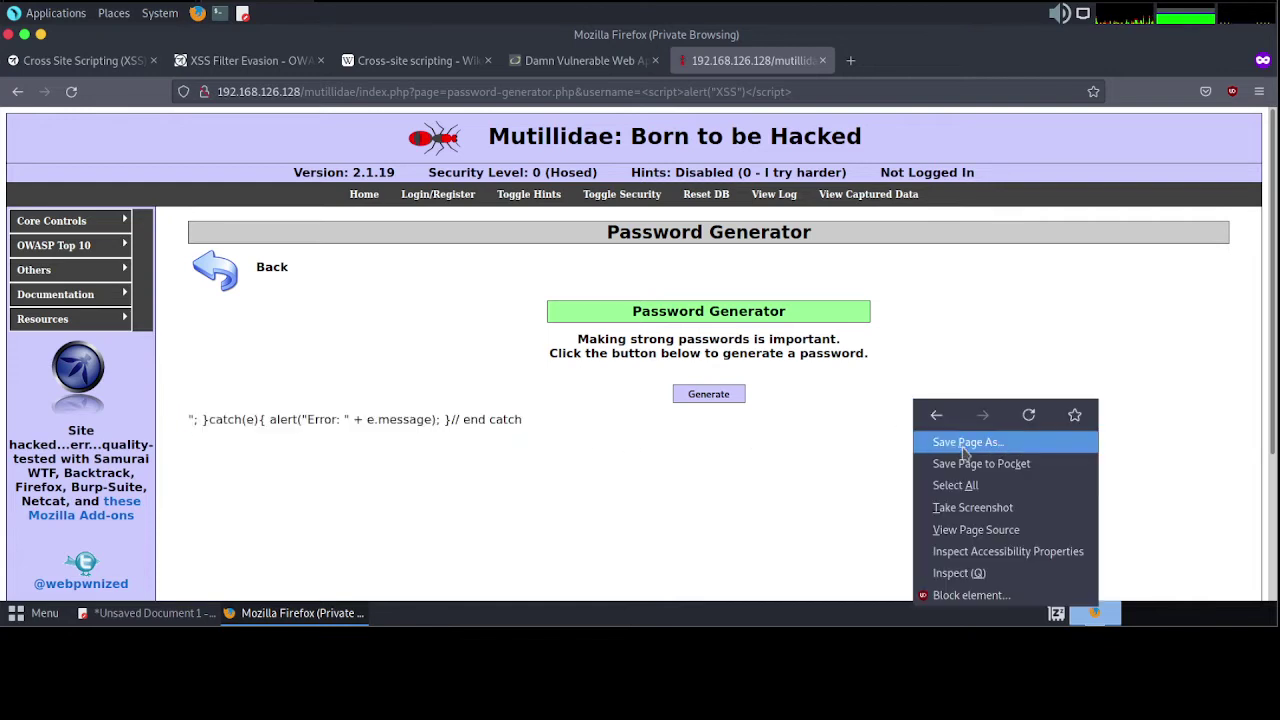
pyautogui.click(1003, 573)
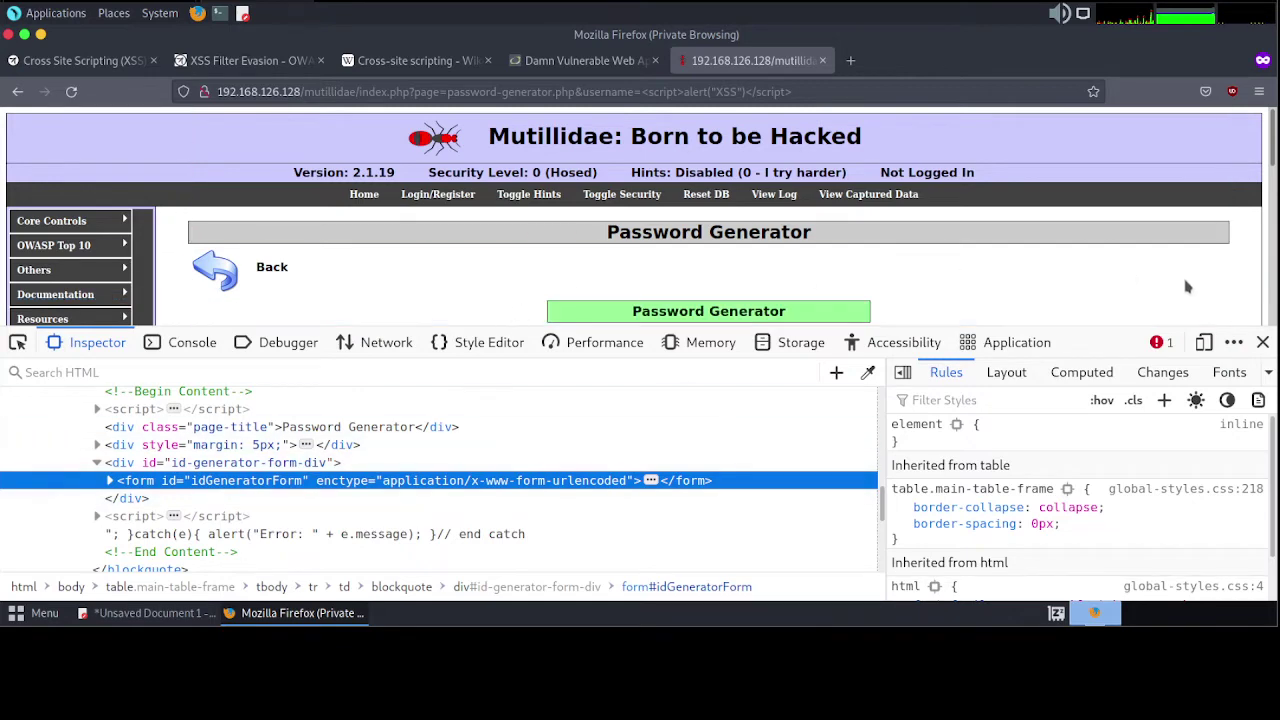
pyautogui.scroll(-2, 1018, 288)
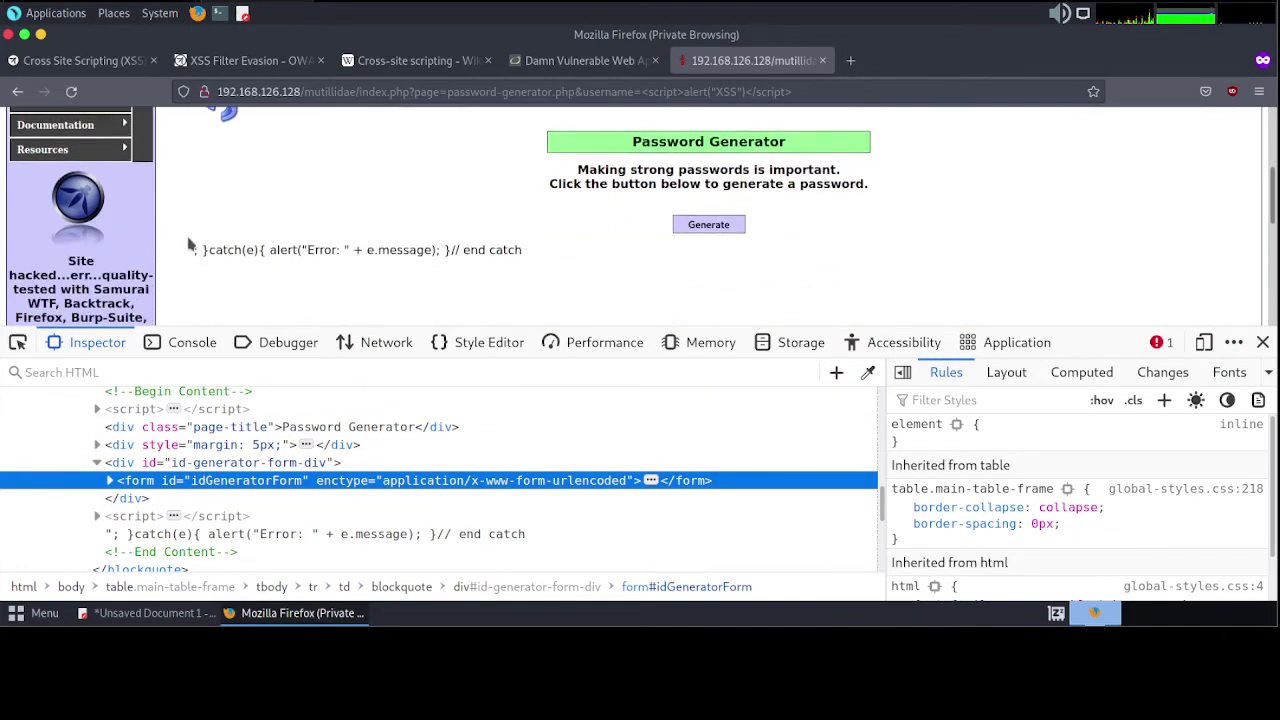
# - Locate the leftover catch-block text in the HTML and expand the script after the generator form div
pyautogui.moveTo(188, 250); pyautogui.dragTo(524, 252)
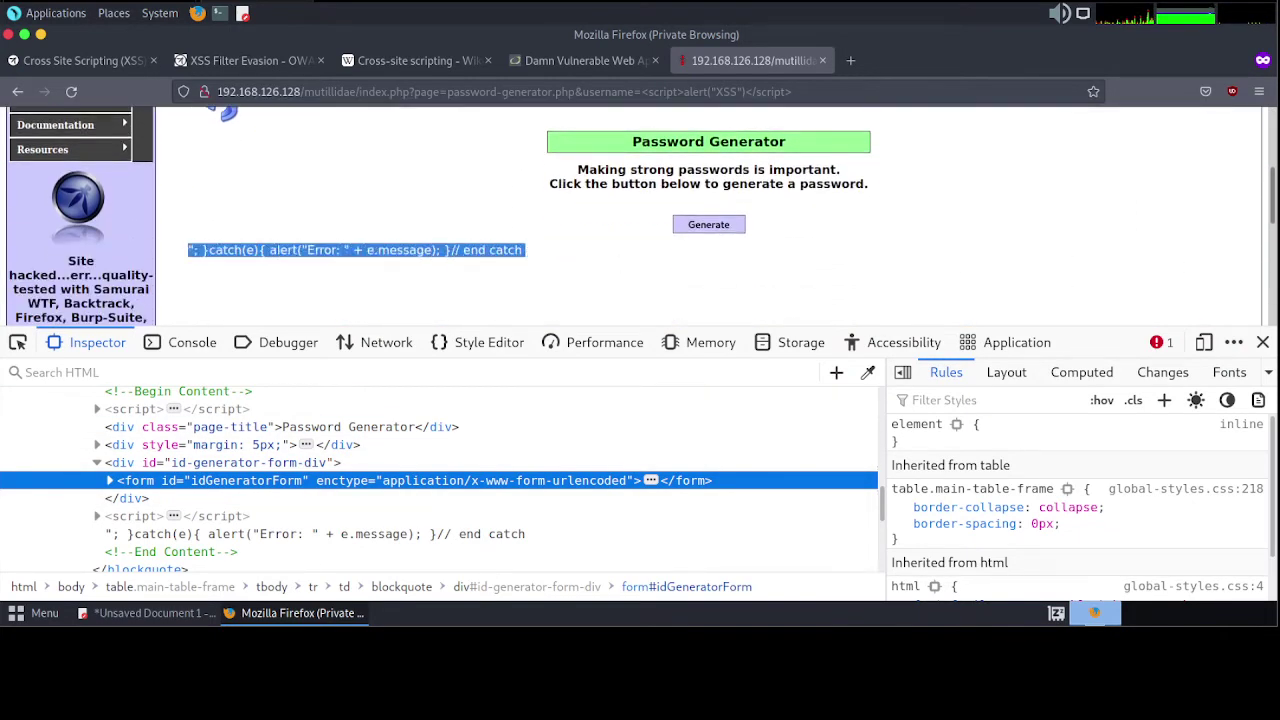
pyautogui.rightClick(514, 256)
pyautogui.click(579, 426)
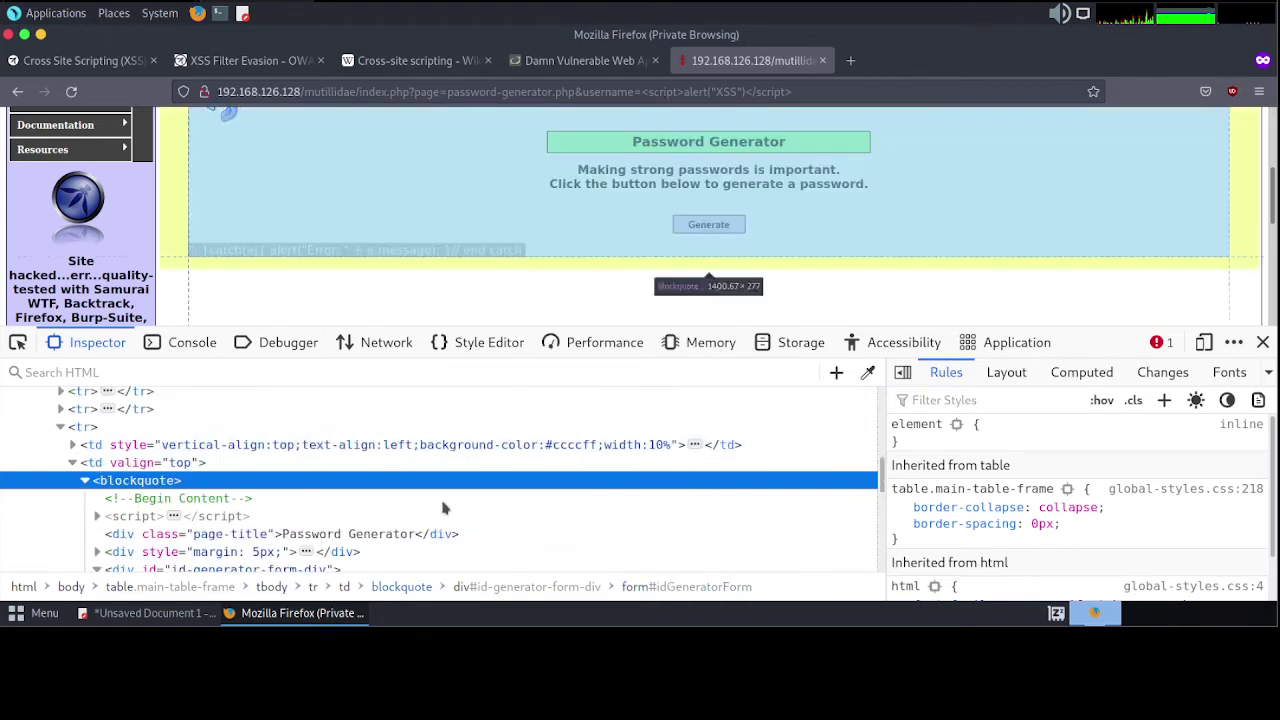
pyautogui.scroll(-3, 258, 518)
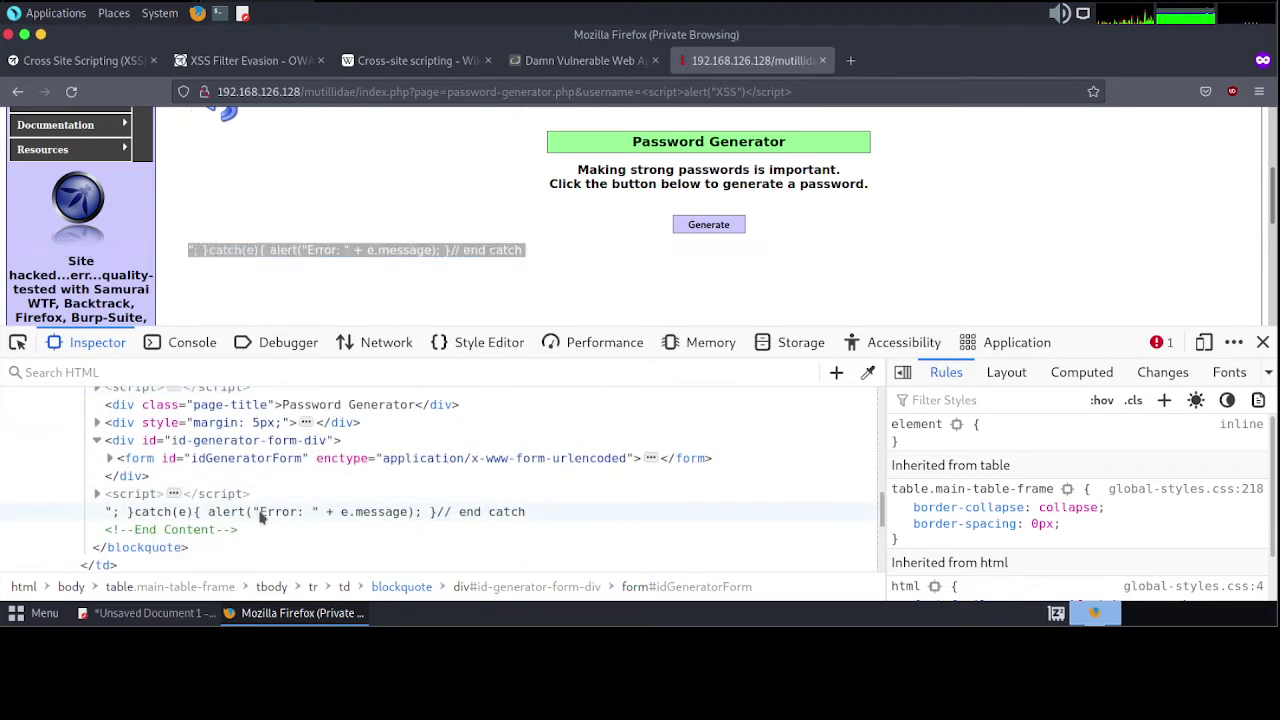
pyautogui.click(176, 494)
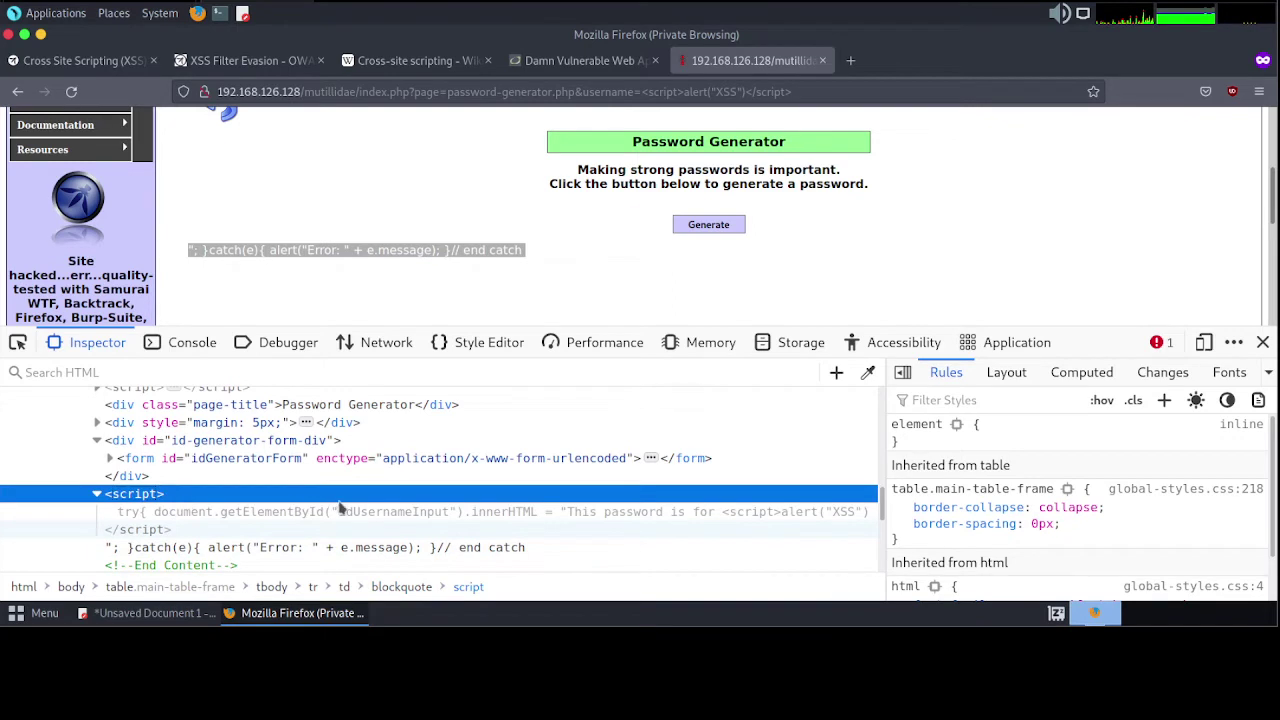
pyautogui.scroll(-3, 340, 505)
pyautogui.scroll(3, 347, 495)
pyautogui.scroll(1, 347, 495)
pyautogui.click(789, 516)
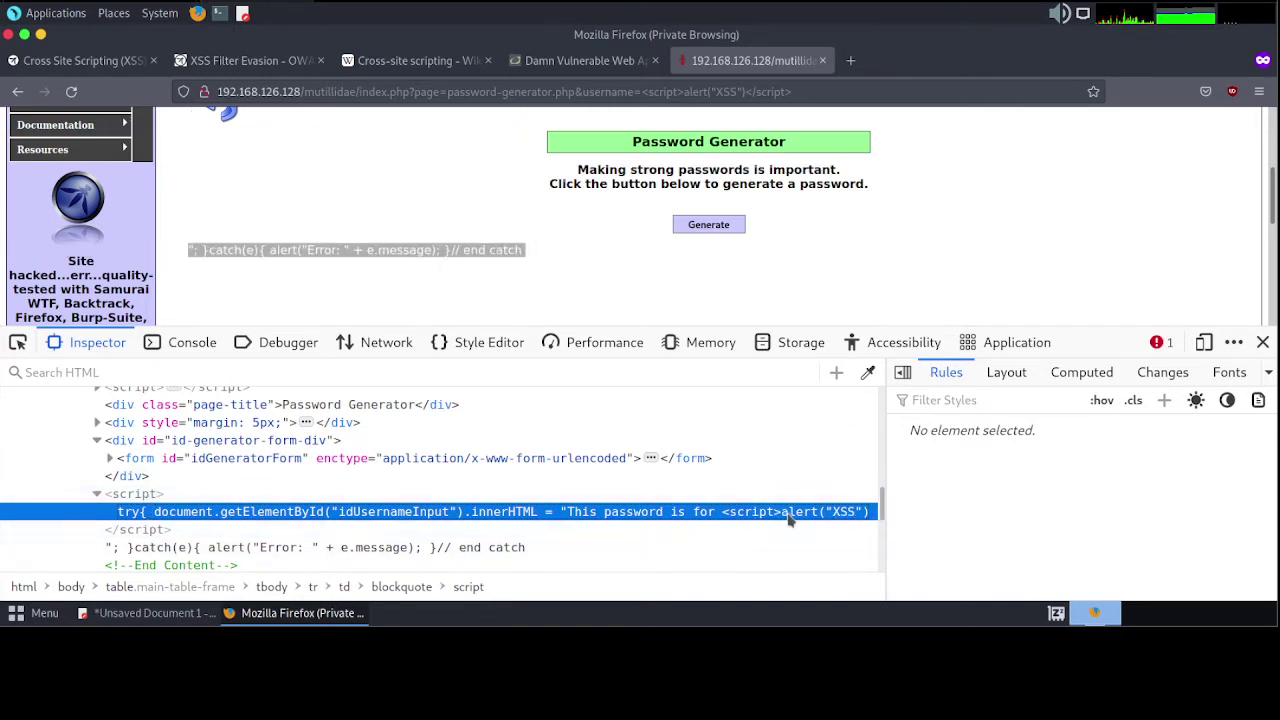
# - Type alert("XSS") on line 7 of the Pluma notes
pyautogui.click(130, 613)
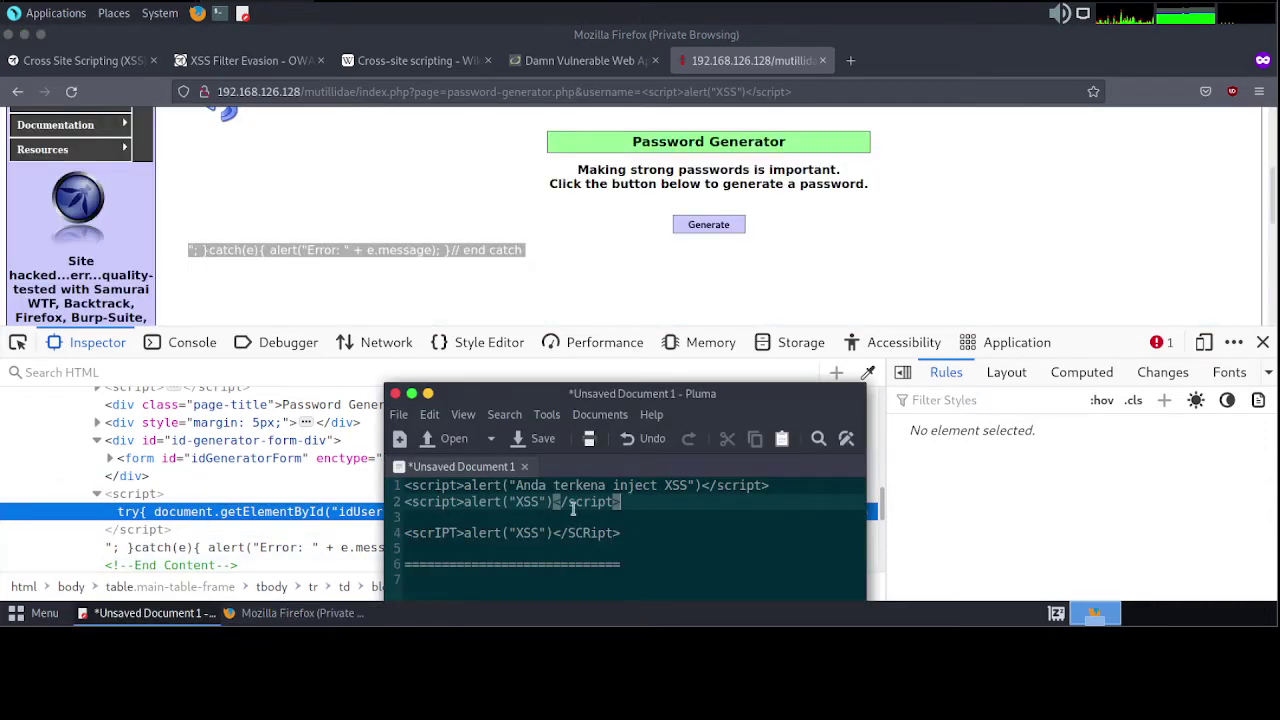
pyautogui.click(433, 579)
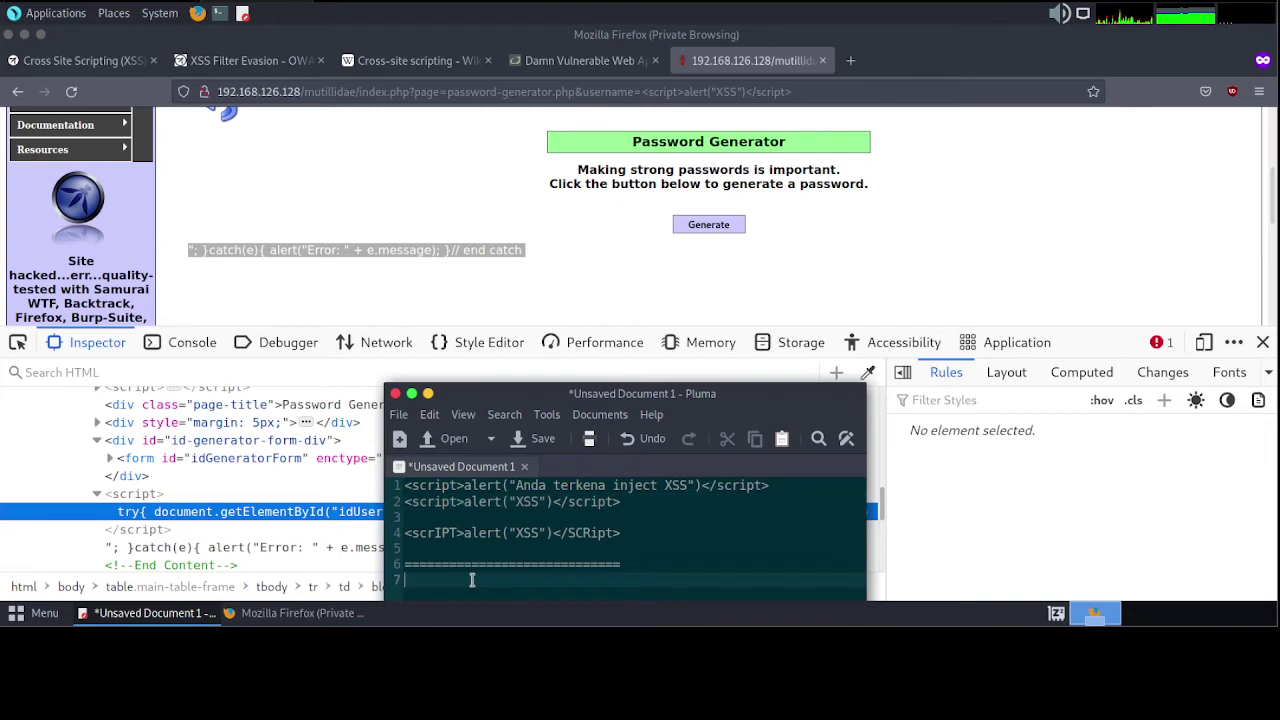
pyautogui.write('aler')
pyautogui.write('t')
pyautogui.write('("')
pyautogui.write('XSS"')
pyautogui.write(')')
pyautogui.click(420, 503)
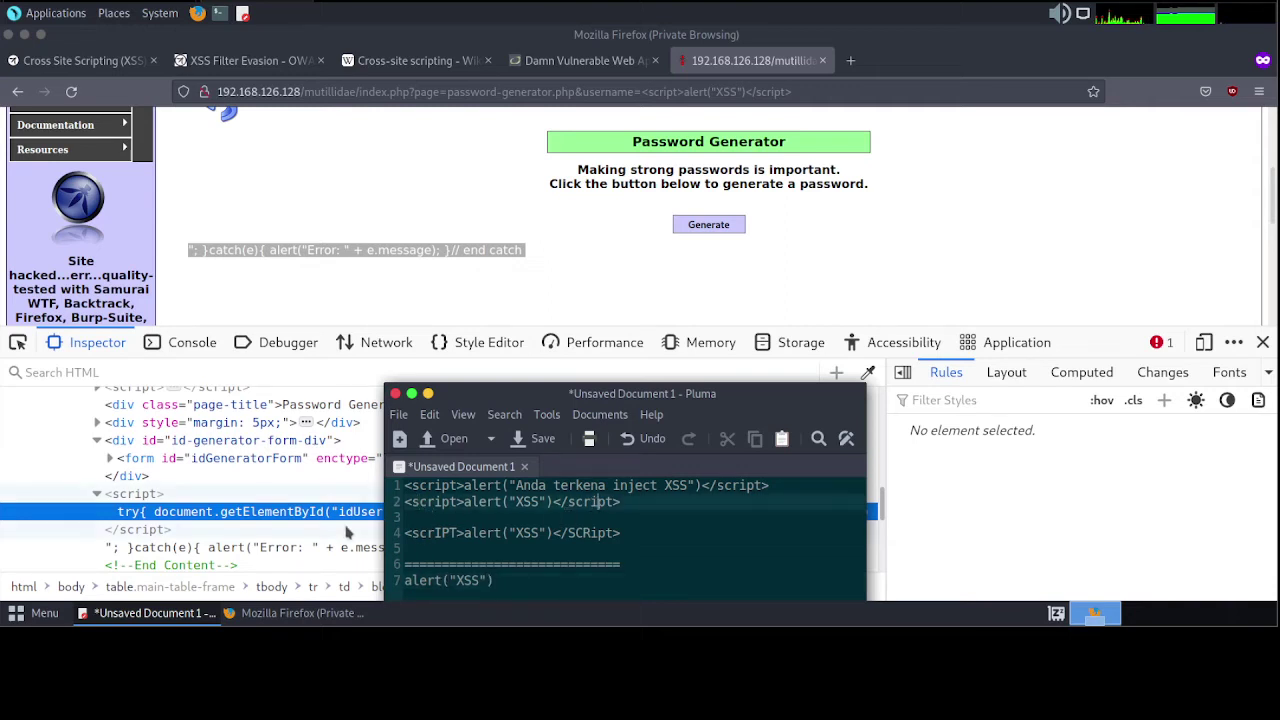
pyautogui.click(270, 513)
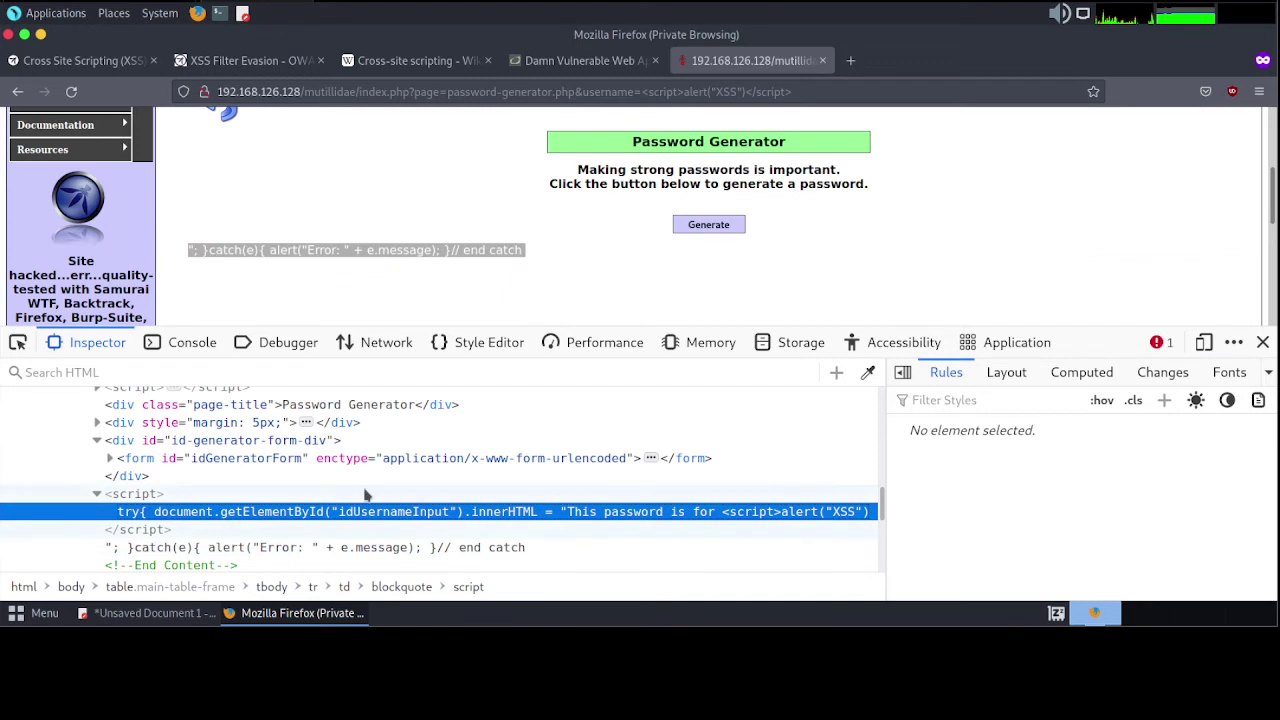
# - Select and copy the alert("XSS") text from line 7
pyautogui.click(128, 617)
pyautogui.moveTo(520, 583); pyautogui.dragTo(403, 582)
pyautogui.rightClick(437, 585)
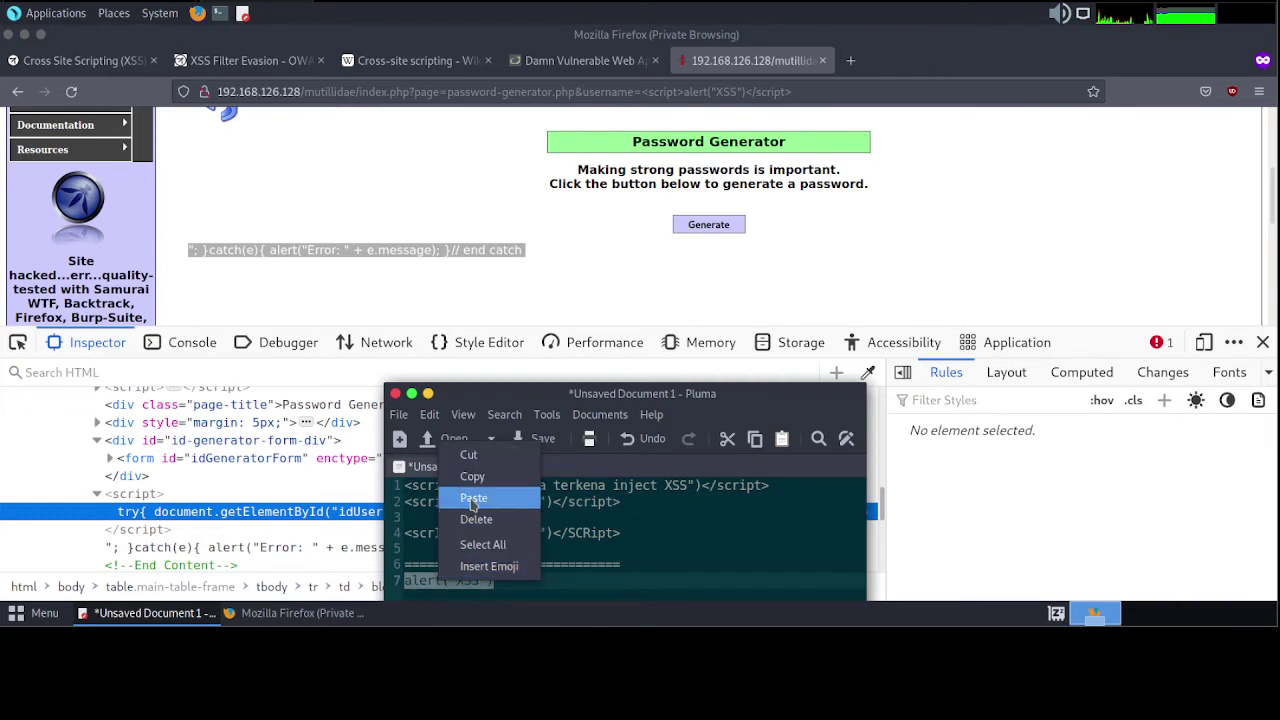
pyautogui.click(474, 476)
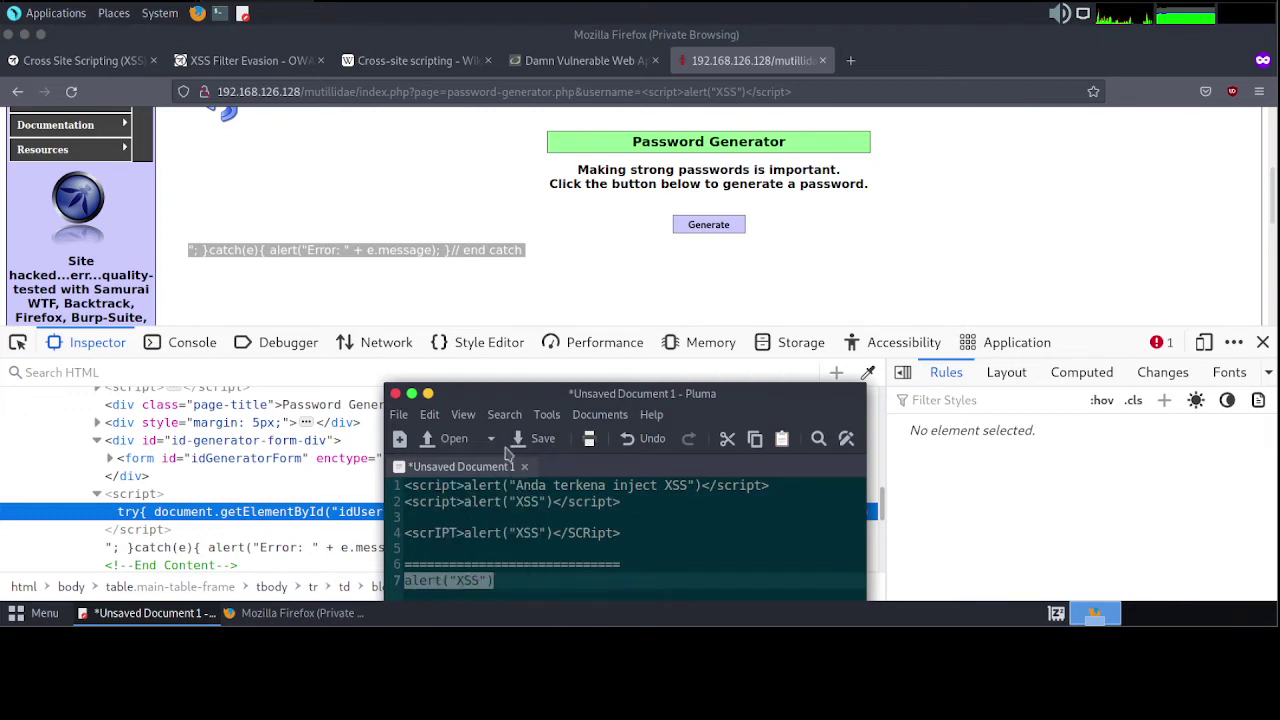
# - Replace the script-tag payload in the URL with username=alert("XSS") and reload
pyautogui.click(650, 91)
pyautogui.click(646, 91)
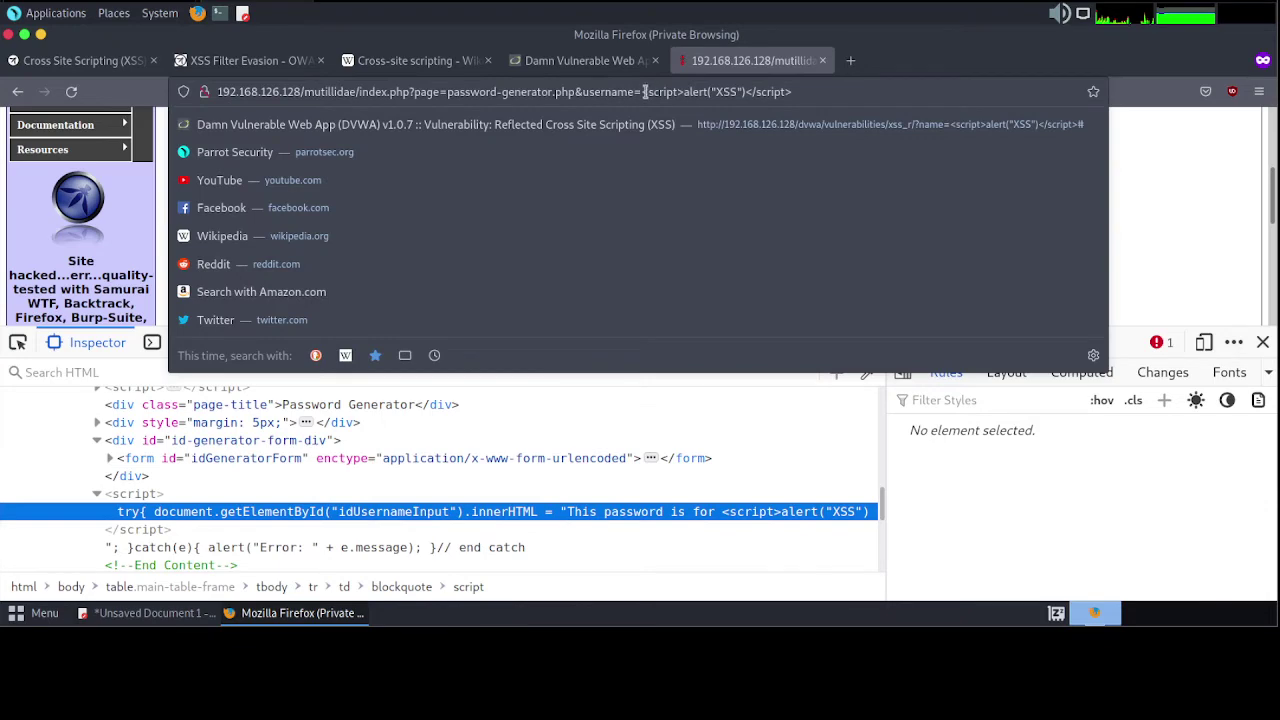
pyautogui.moveTo(642, 91); pyautogui.dragTo(805, 93)
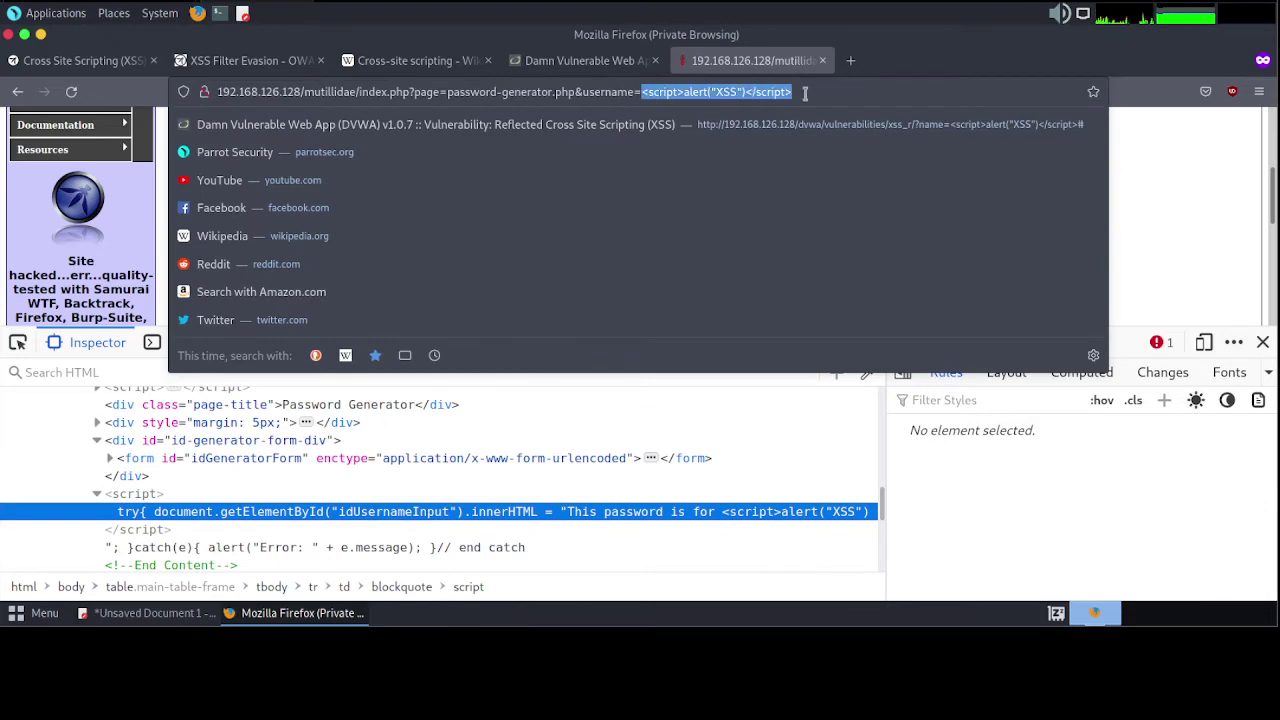
pyautogui.write('alert("XSS")')
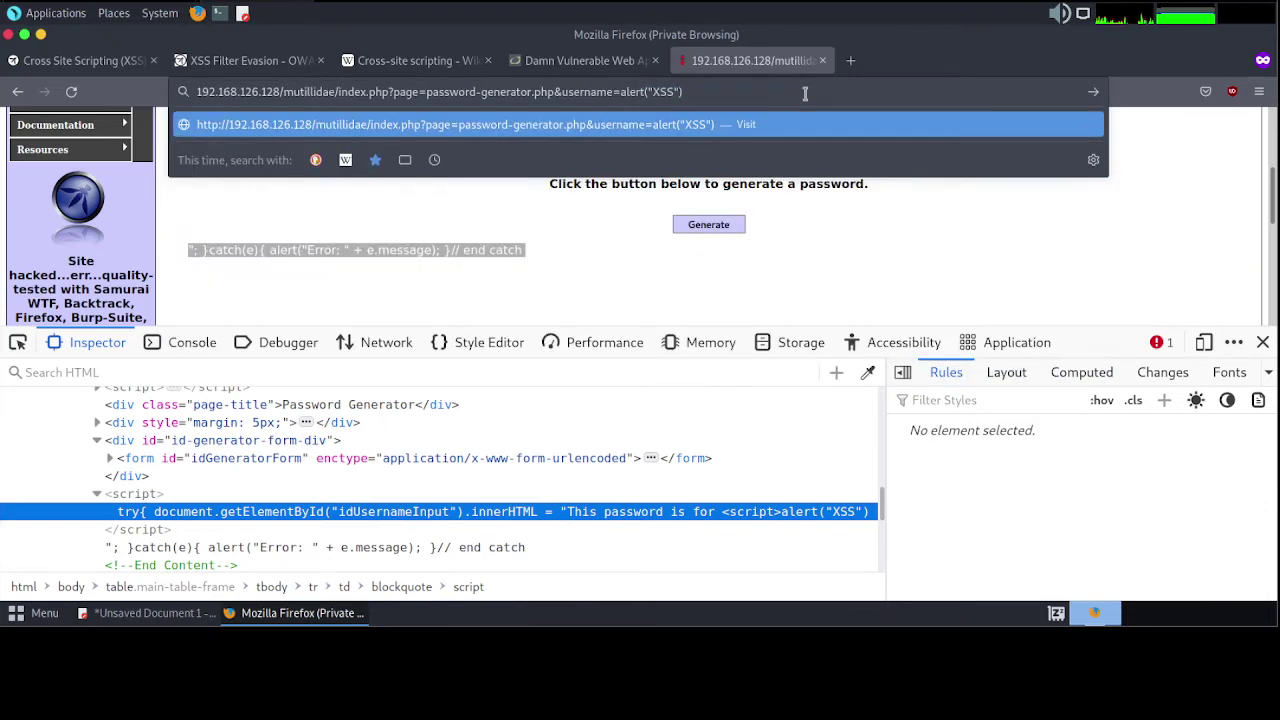
pyautogui.press('Return')
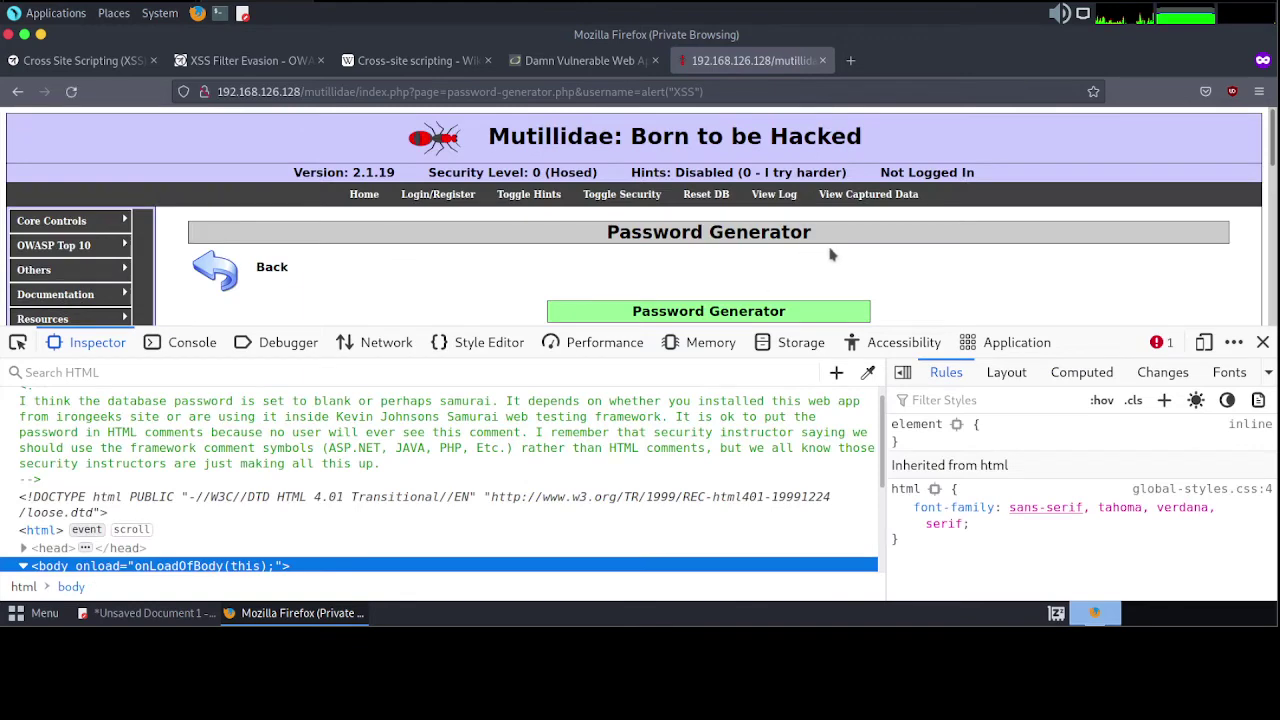
# - Close the HTML inspector and generate four new passwords
pyautogui.click(1262, 342)
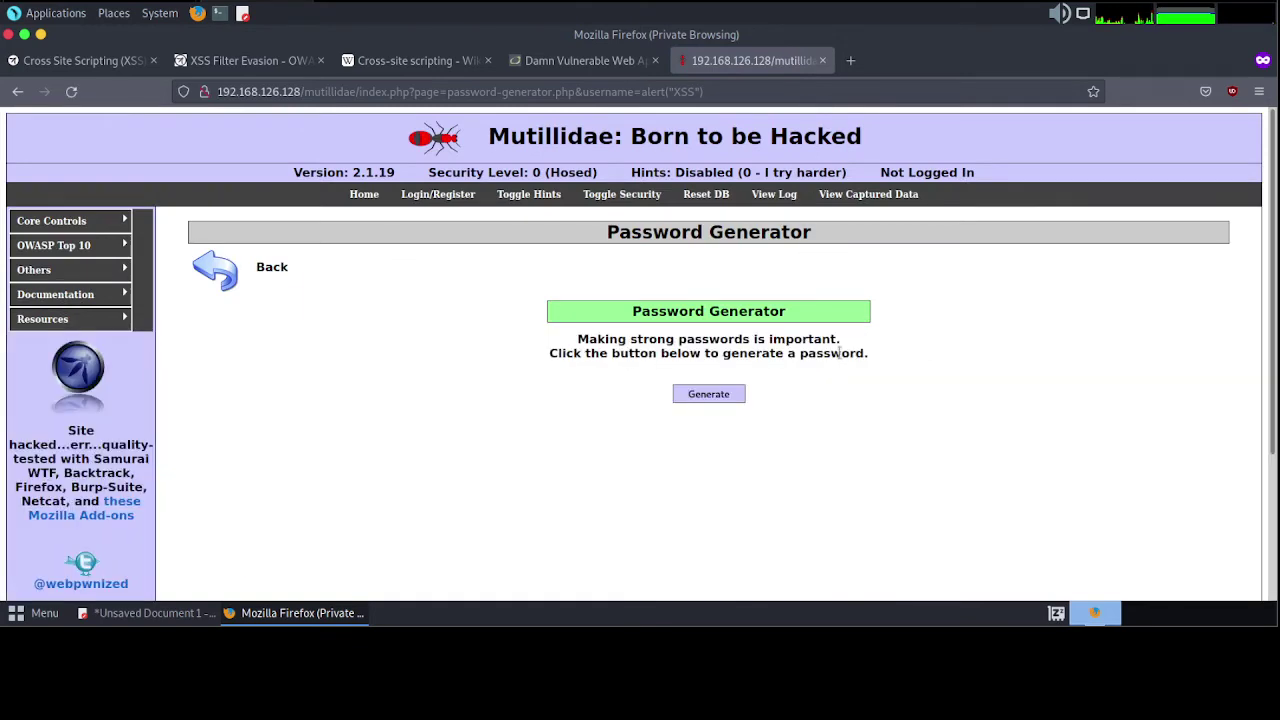
pyautogui.scroll(-2, 623, 397)
pyautogui.scroll(2, 482, 141)
pyautogui.click(692, 398)
pyautogui.click(714, 415)
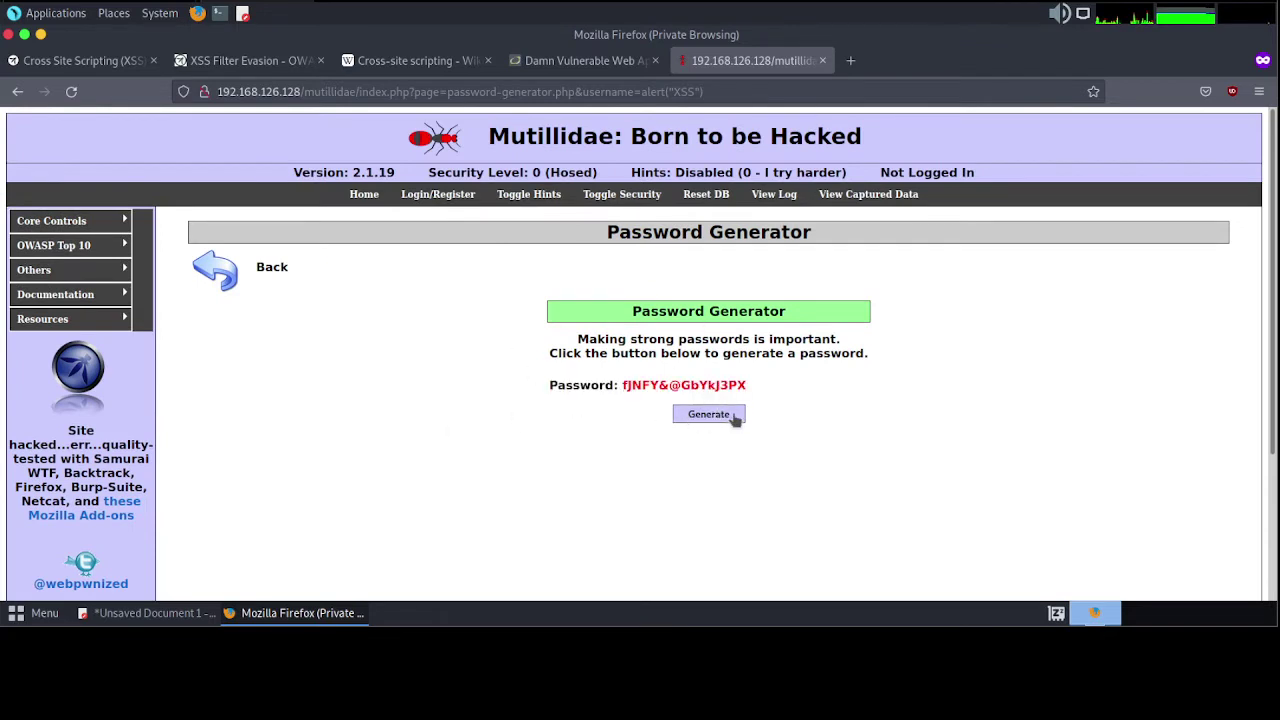
pyautogui.click(731, 415)
pyautogui.click(707, 415)
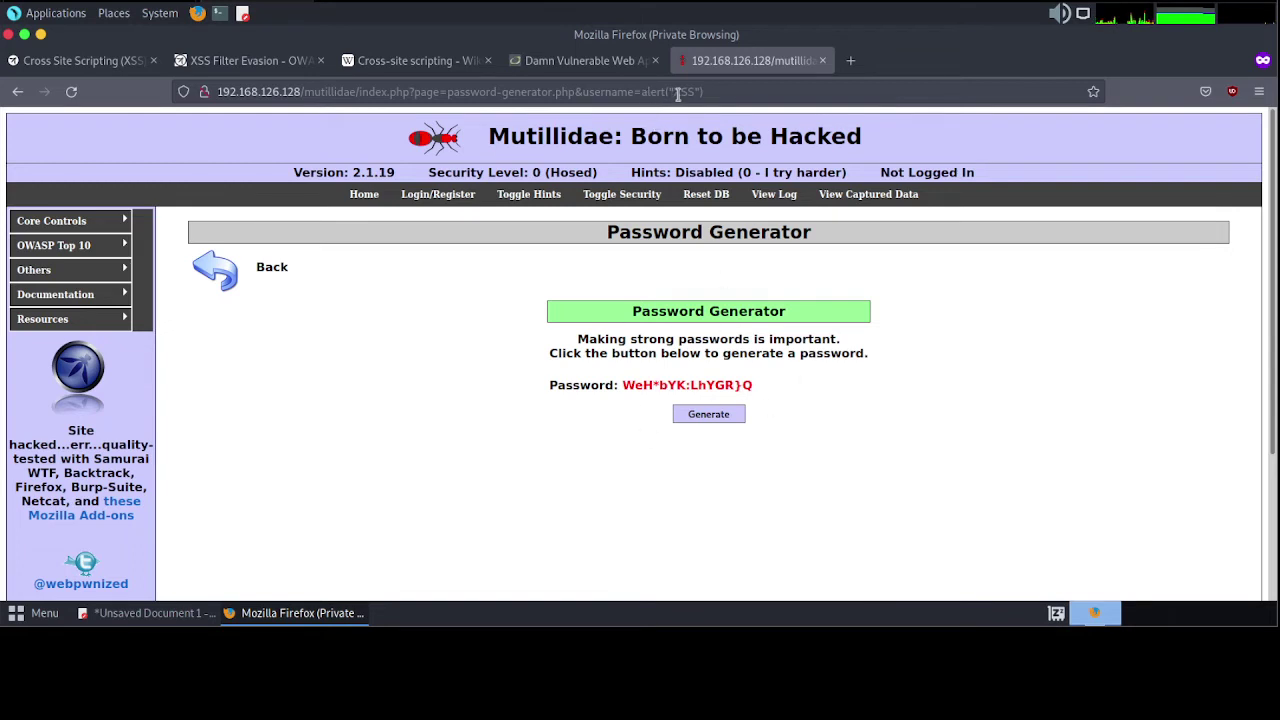
# - Inspect the page and expand the script under id-generator-form-div to select its code line
pyautogui.rightClick(911, 350)
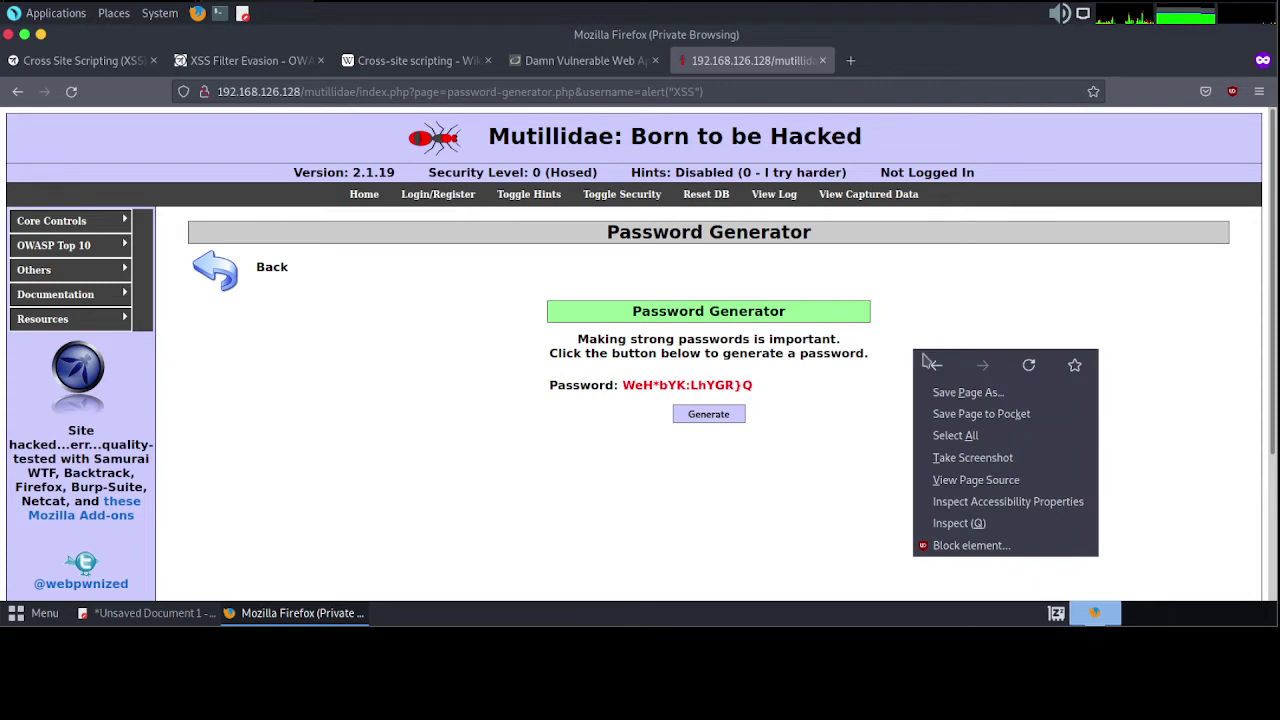
pyautogui.click(985, 523)
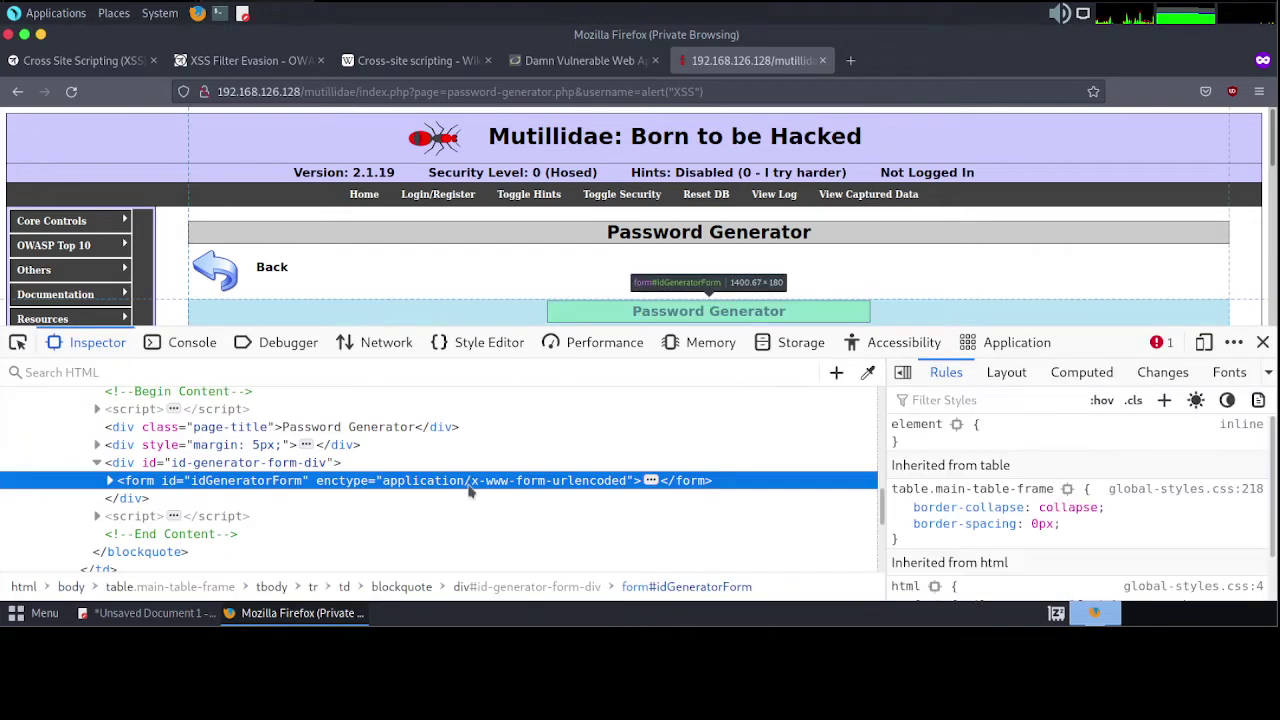
pyautogui.click(98, 516)
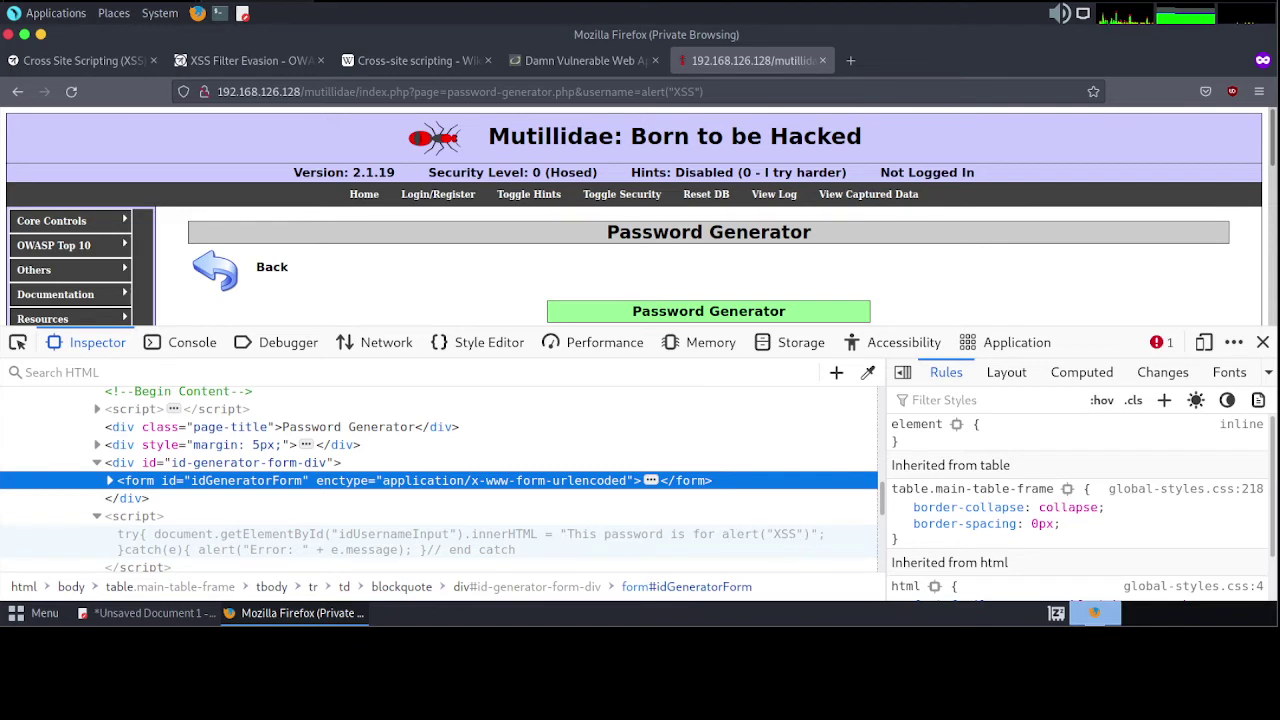
pyautogui.click(727, 540)
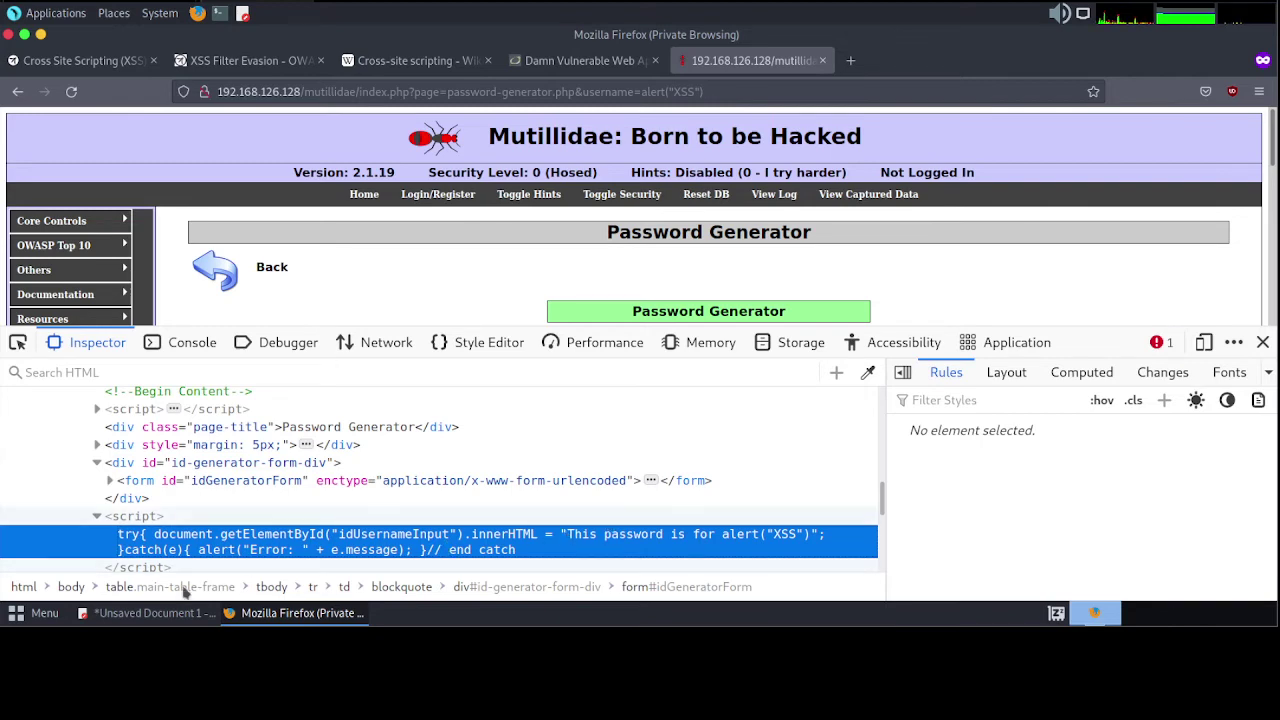
# - Prefix line 7 with " ; to form the payload " ;alert("XSS") and add a line below
pyautogui.click(110, 614)
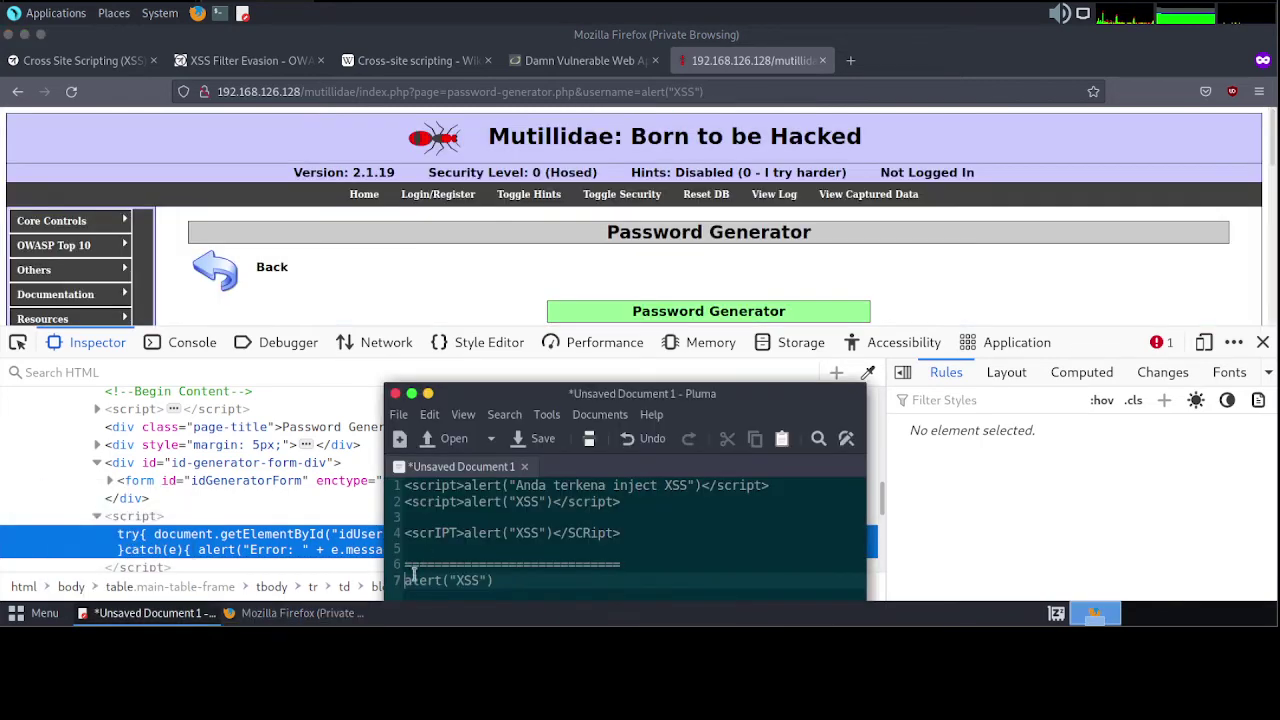
pyautogui.write('"')
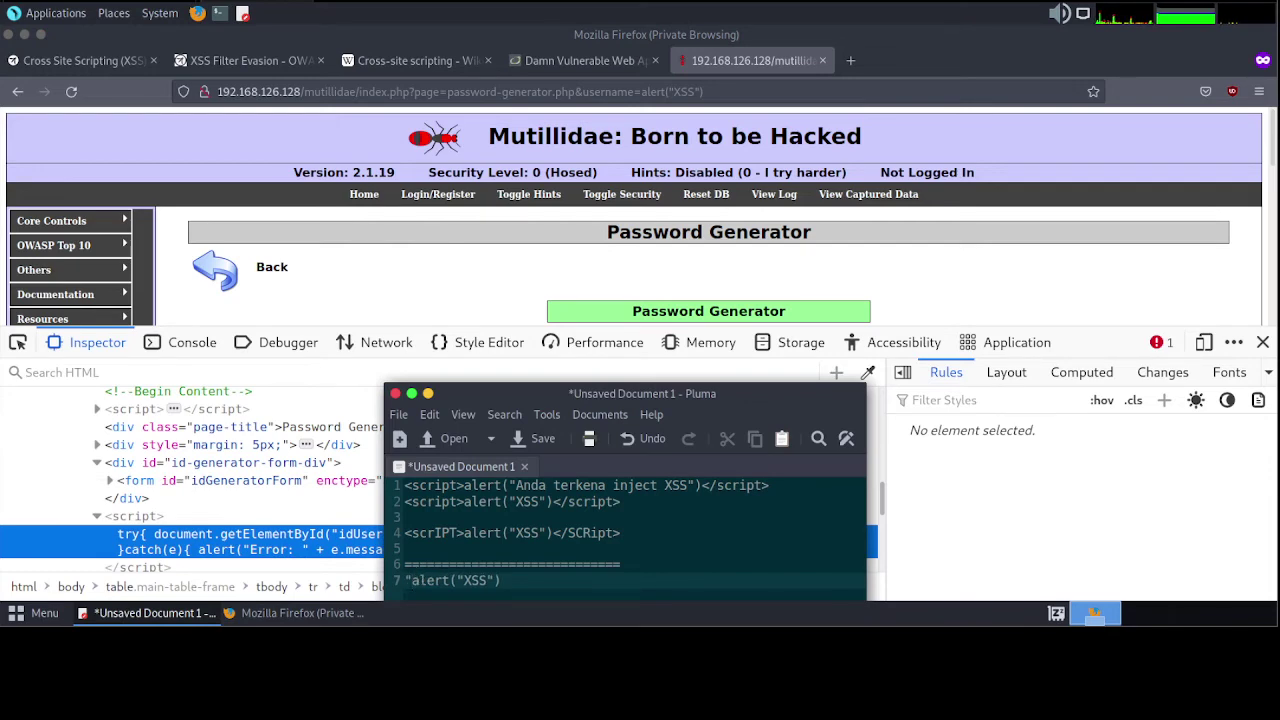
pyautogui.write(' ;')
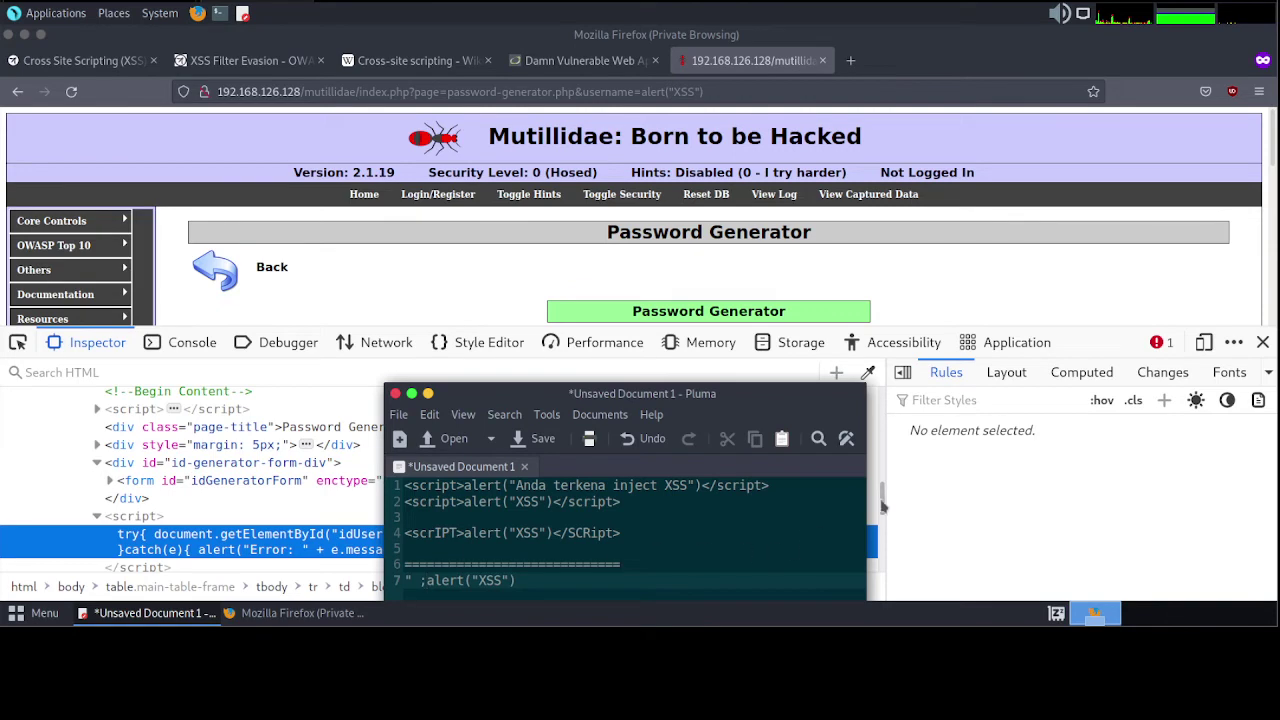
pyautogui.click(303, 544)
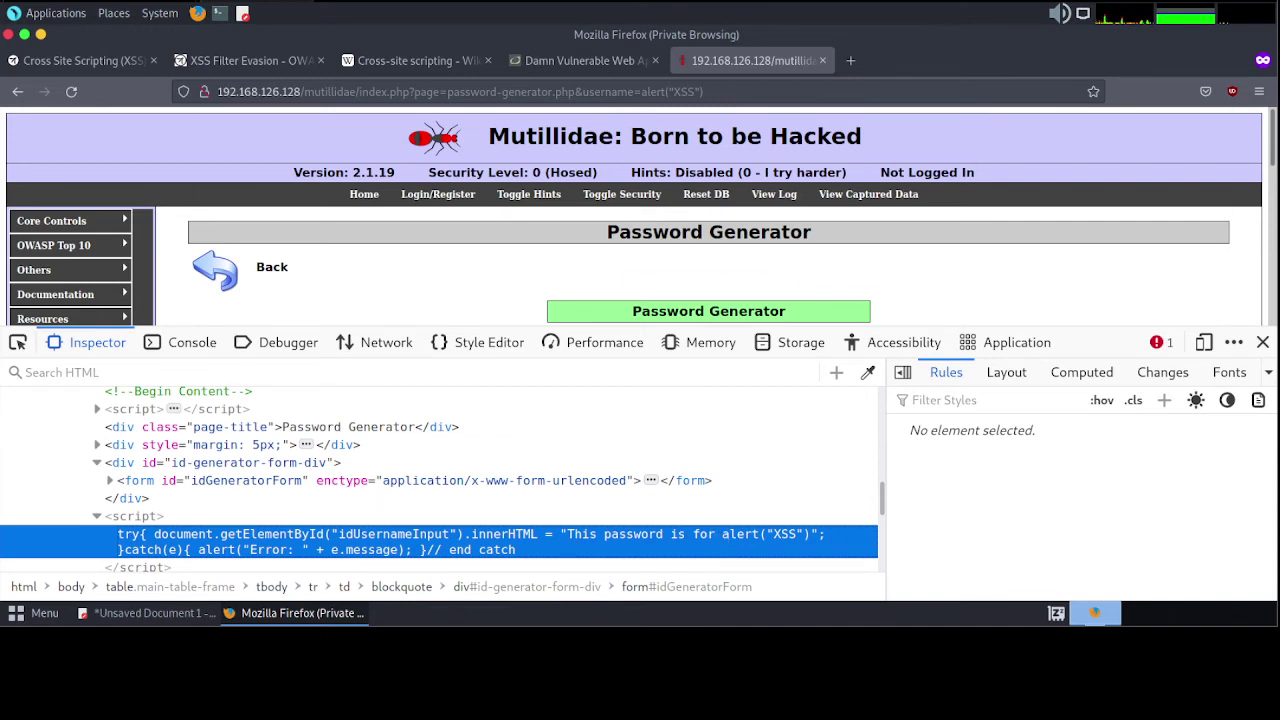
pyautogui.click(150, 613)
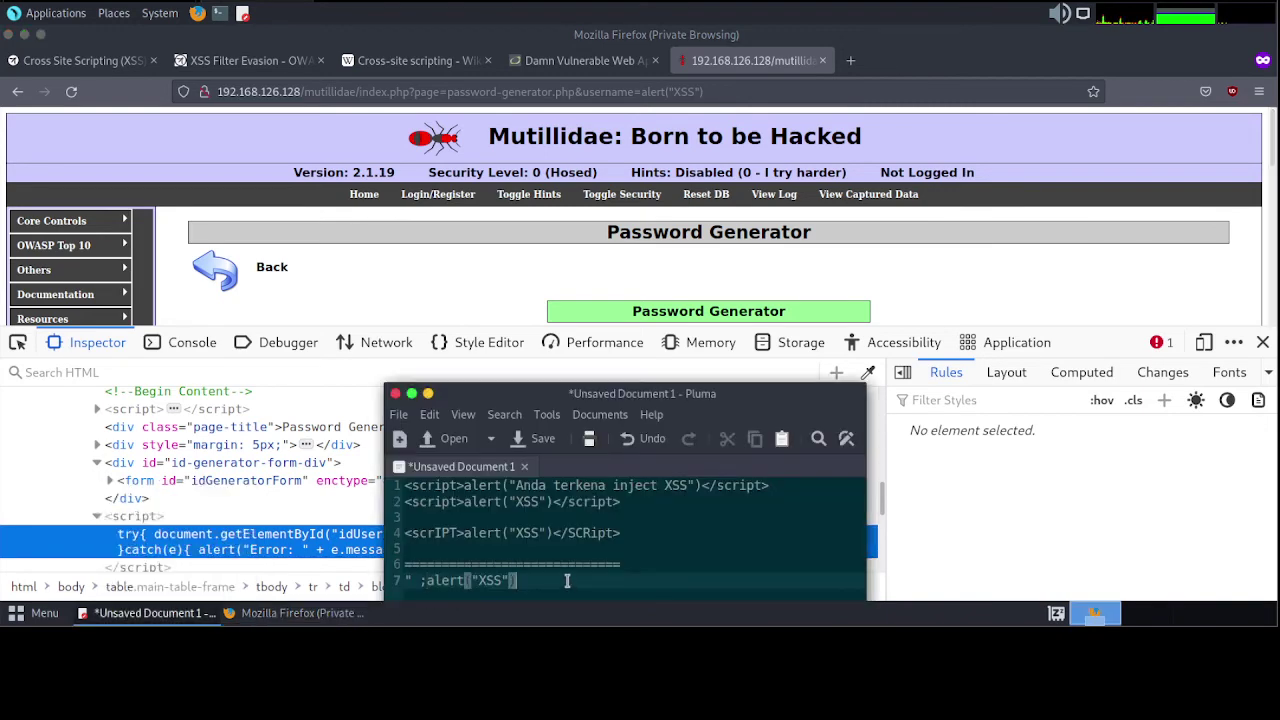
pyautogui.press('Return')
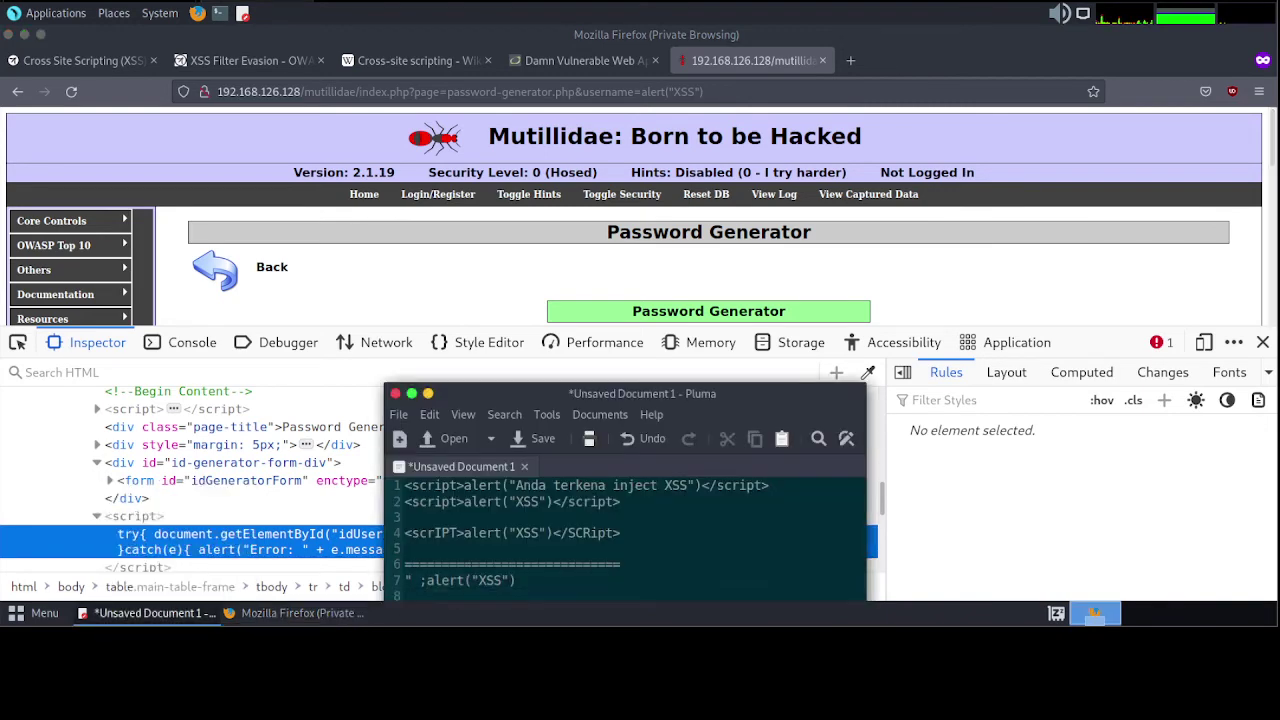
pyautogui.hotkey('alt', 'Tab')
pyautogui.hotkey('alt', 'Tab')
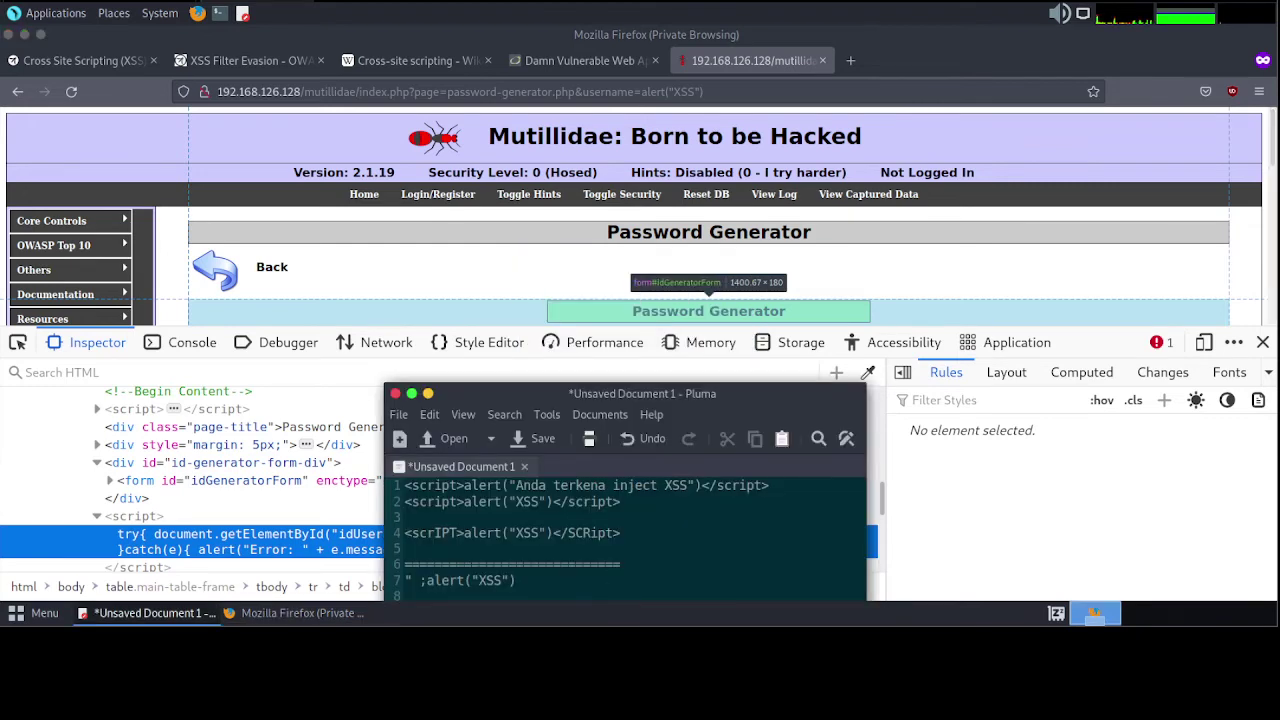
pyautogui.hotkey('alt', 'Tab')
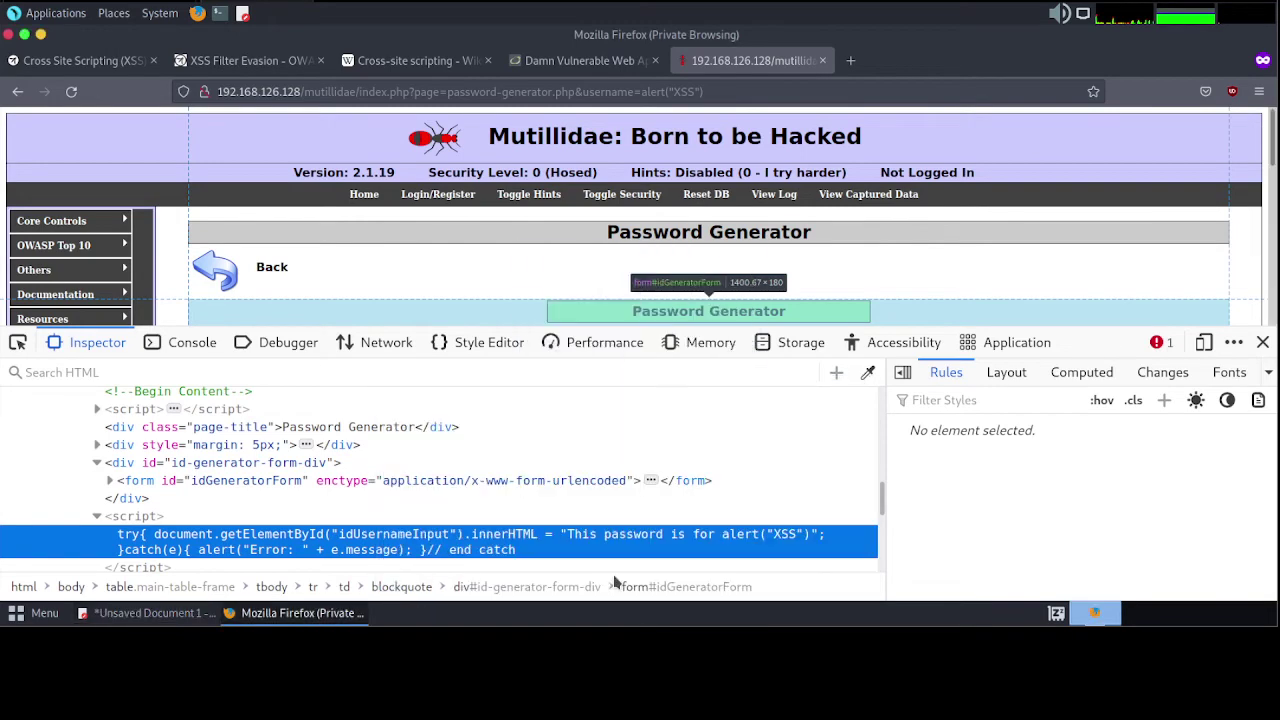
pyautogui.hotkey('alt', 'Tab')
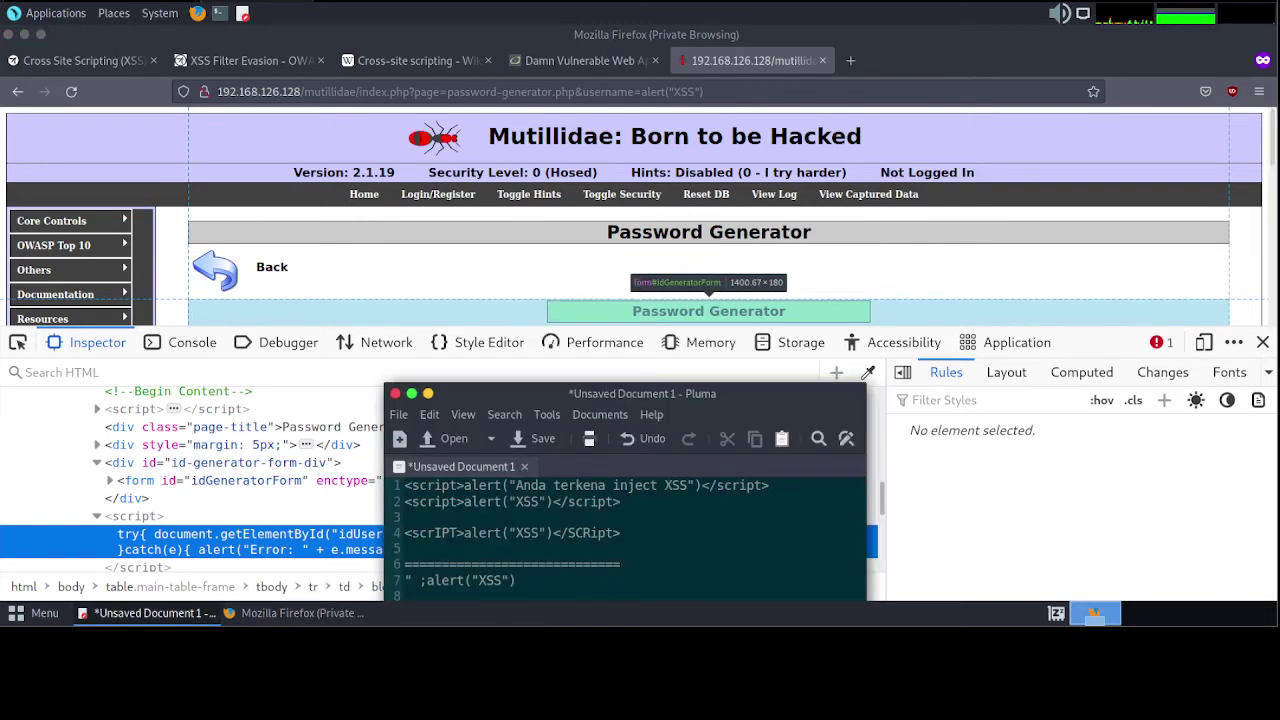
pyautogui.moveTo(606, 395); pyautogui.dragTo(600, 268)
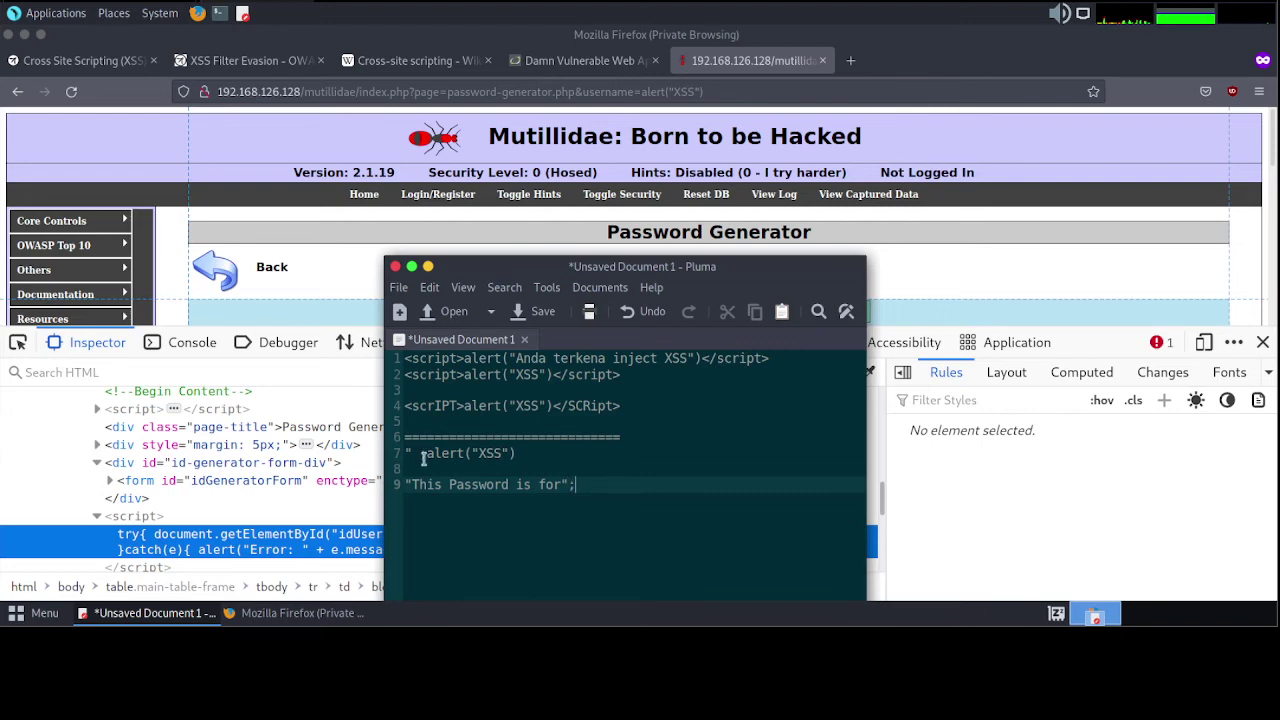
# - End line 7's alert("XSS") payload with a closing semicolon in Pluma
pyautogui.moveTo(406, 452); pyautogui.dragTo(526, 484)
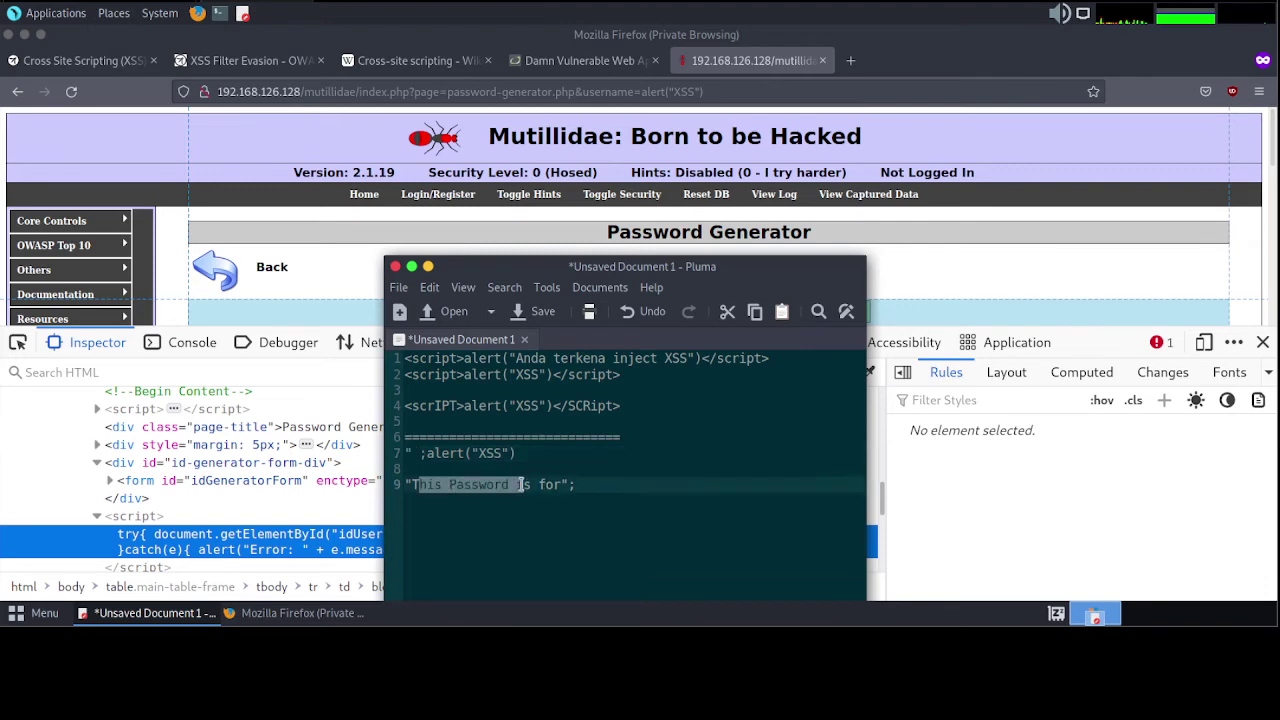
pyautogui.click(528, 455)
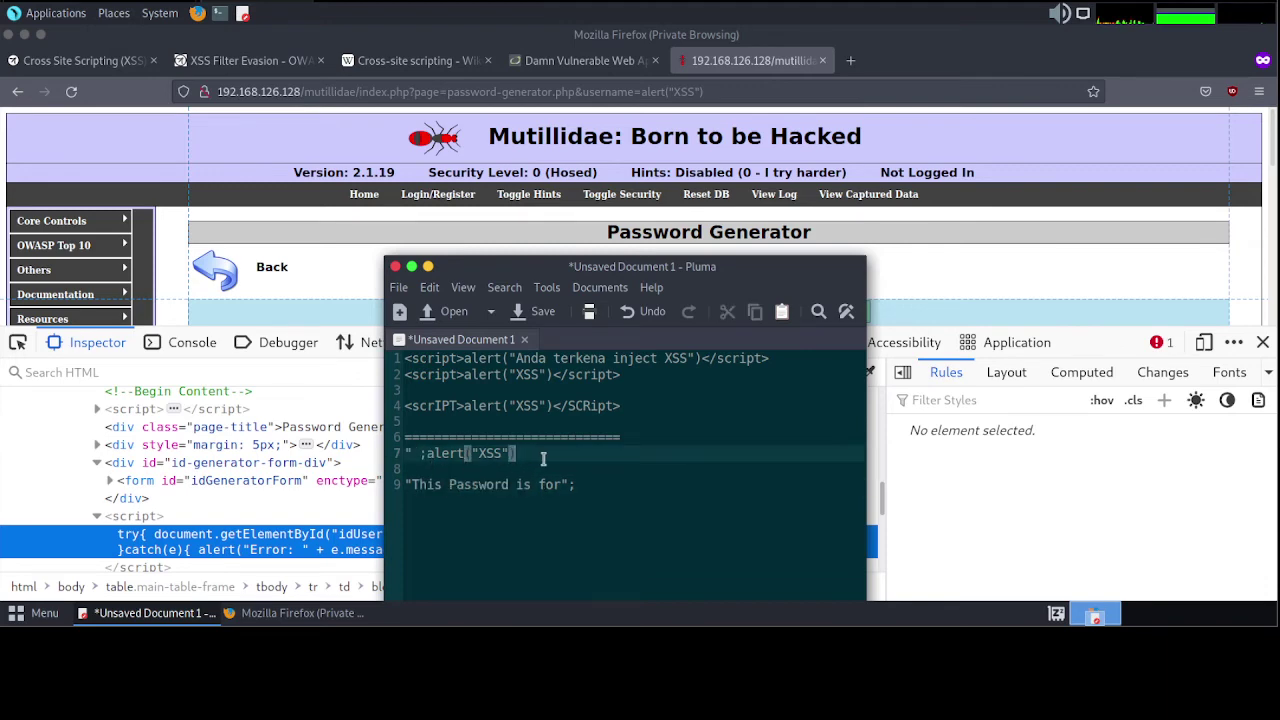
pyautogui.write(';')
# - Copy alert("XSS"); onto the end of line 9's "This Password is for" string
pyautogui.moveTo(427, 455); pyautogui.dragTo(531, 462)
pyautogui.hotkey('ctrl', 'c')
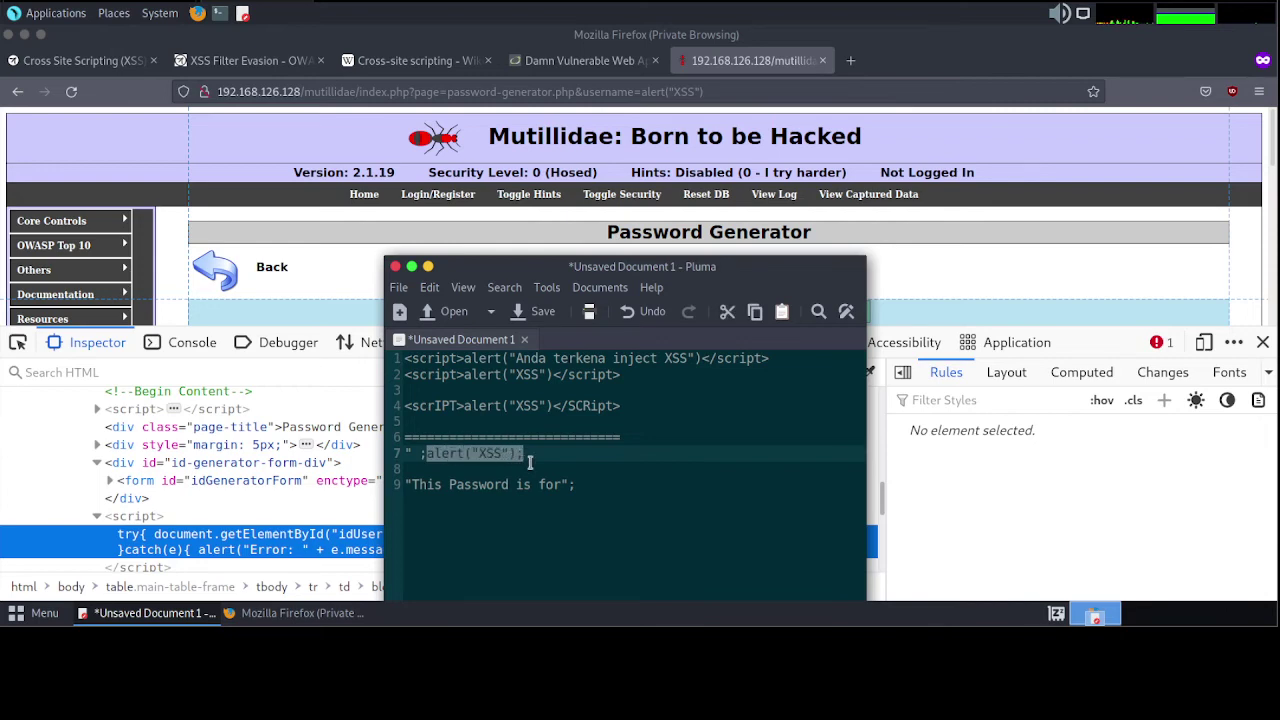
pyautogui.click(607, 484)
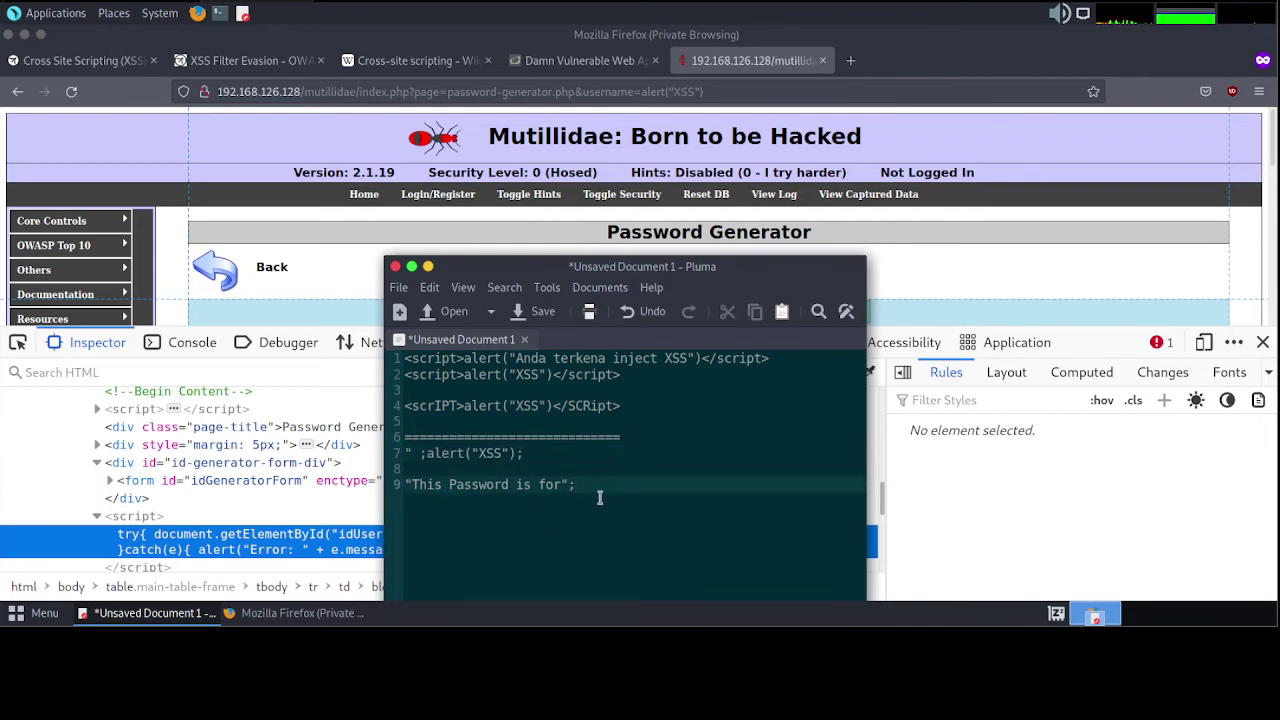
pyautogui.hotkey('ctrl', 'v')
pyautogui.click(250, 566)
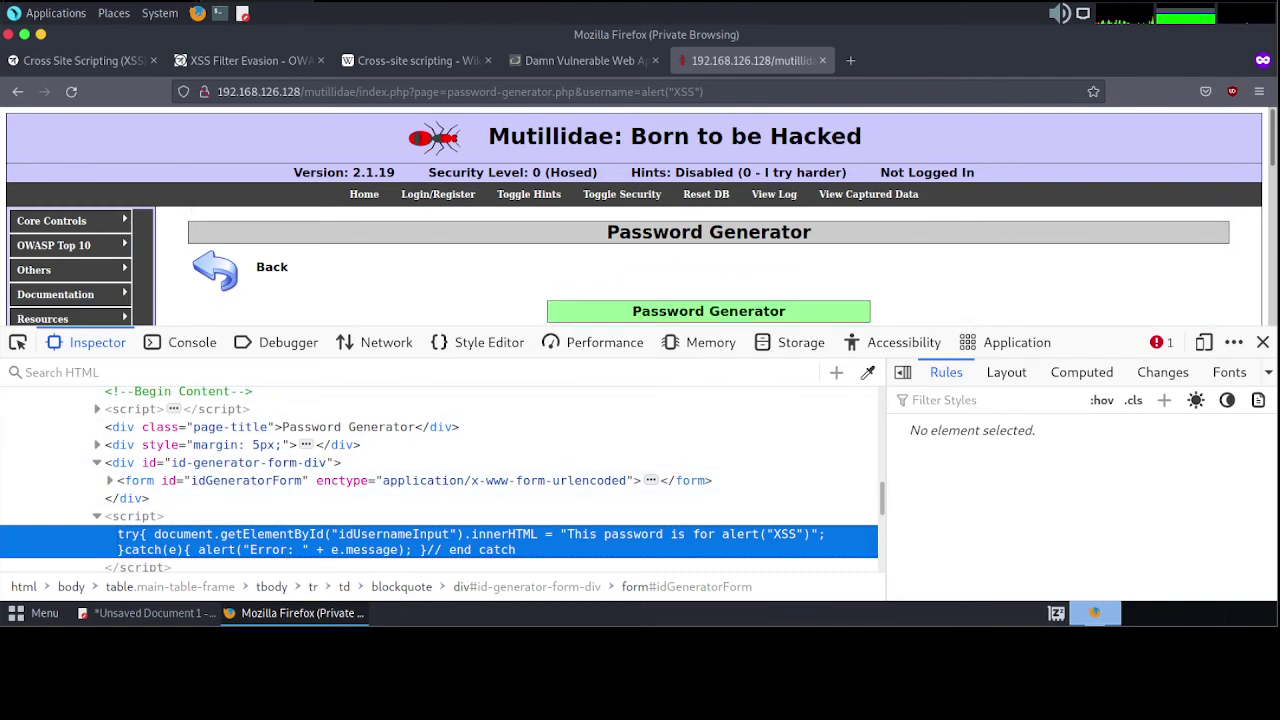
# - Replace the URL's username alert("XSS") with " ;alert("XSS"); and reload the Password Generator
pyautogui.hotkey('alt', 'Tab')
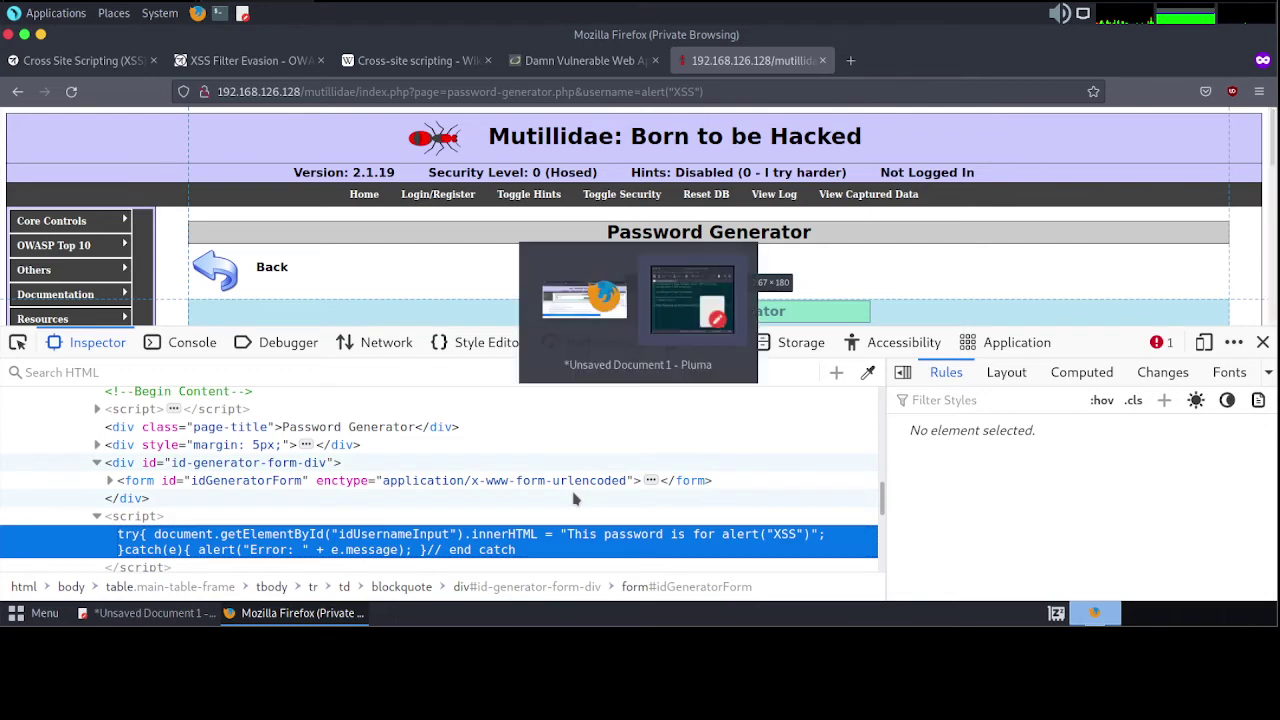
pyautogui.moveTo(524, 453); pyautogui.dragTo(405, 455)
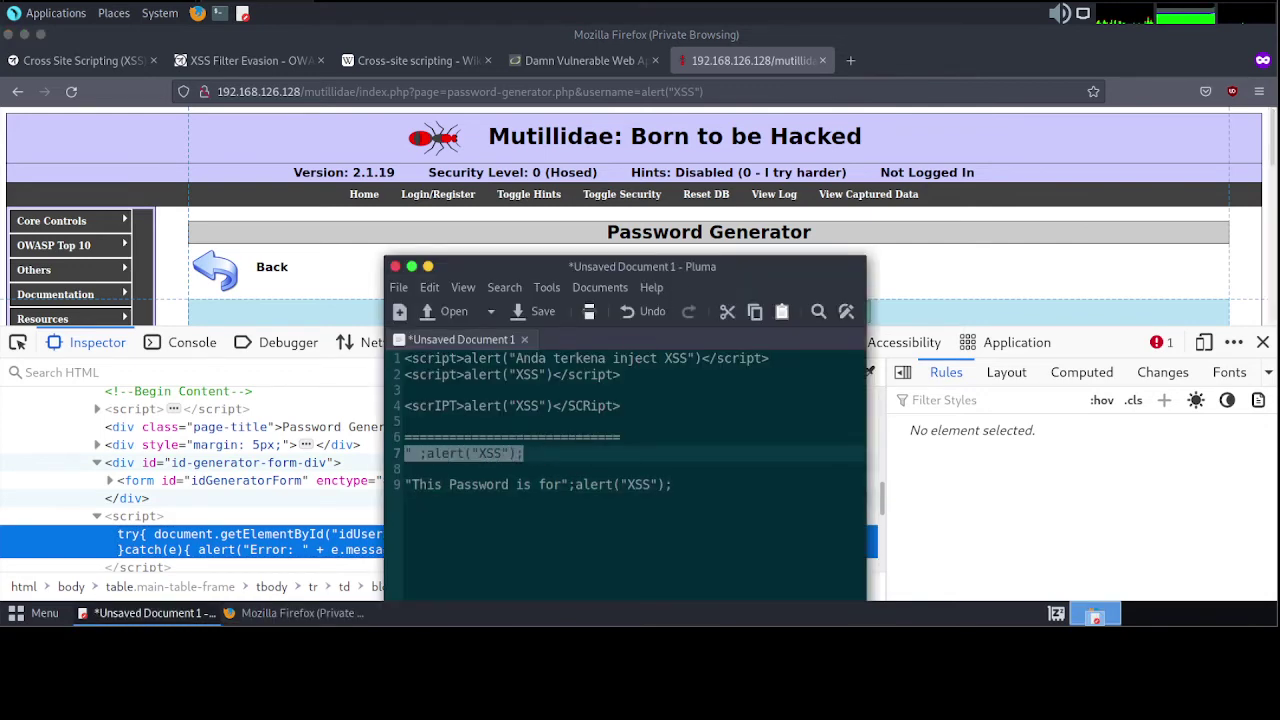
pyautogui.click(730, 87)
pyautogui.moveTo(726, 87); pyautogui.dragTo(644, 92)
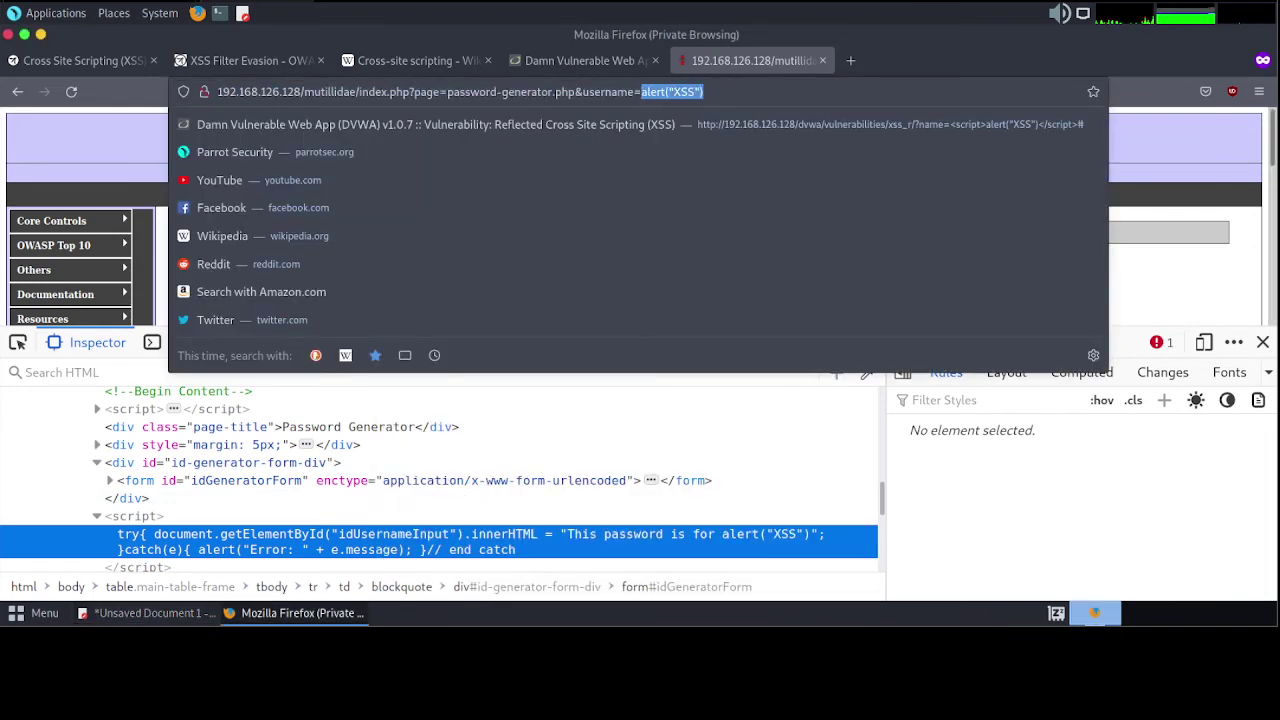
pyautogui.press('BackSpace')
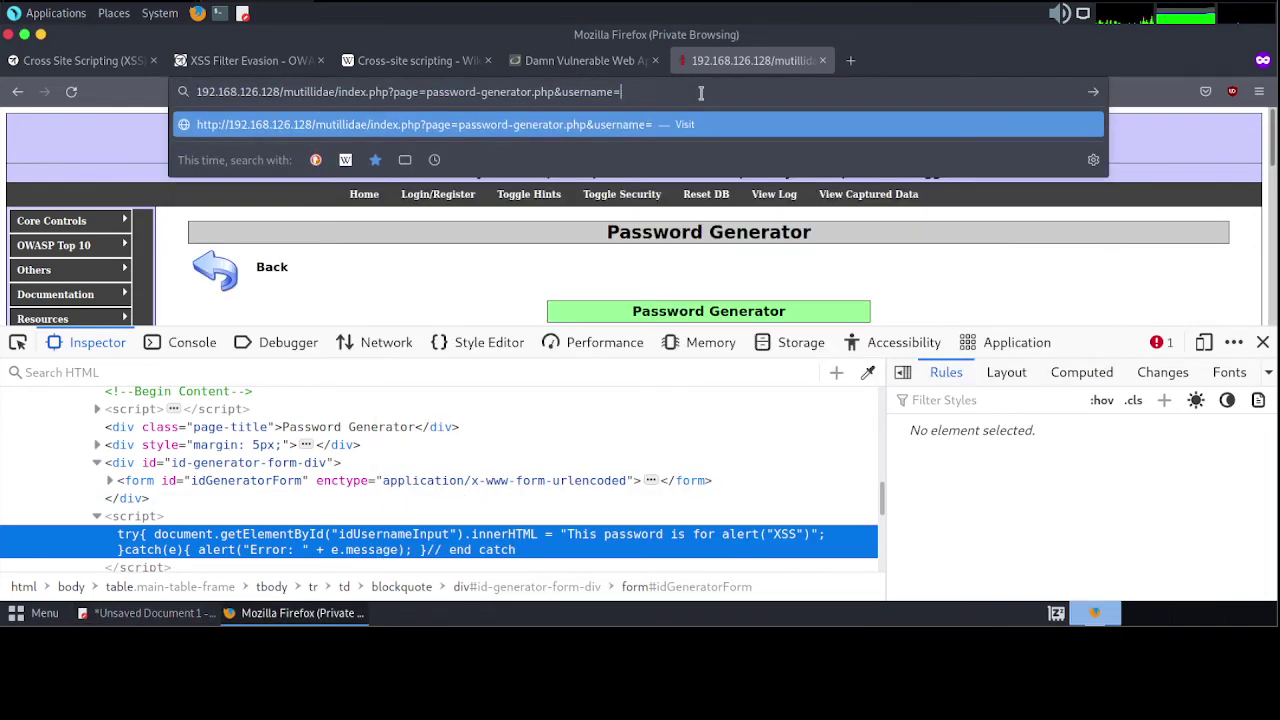
pyautogui.write('" ;alert("XSS");')
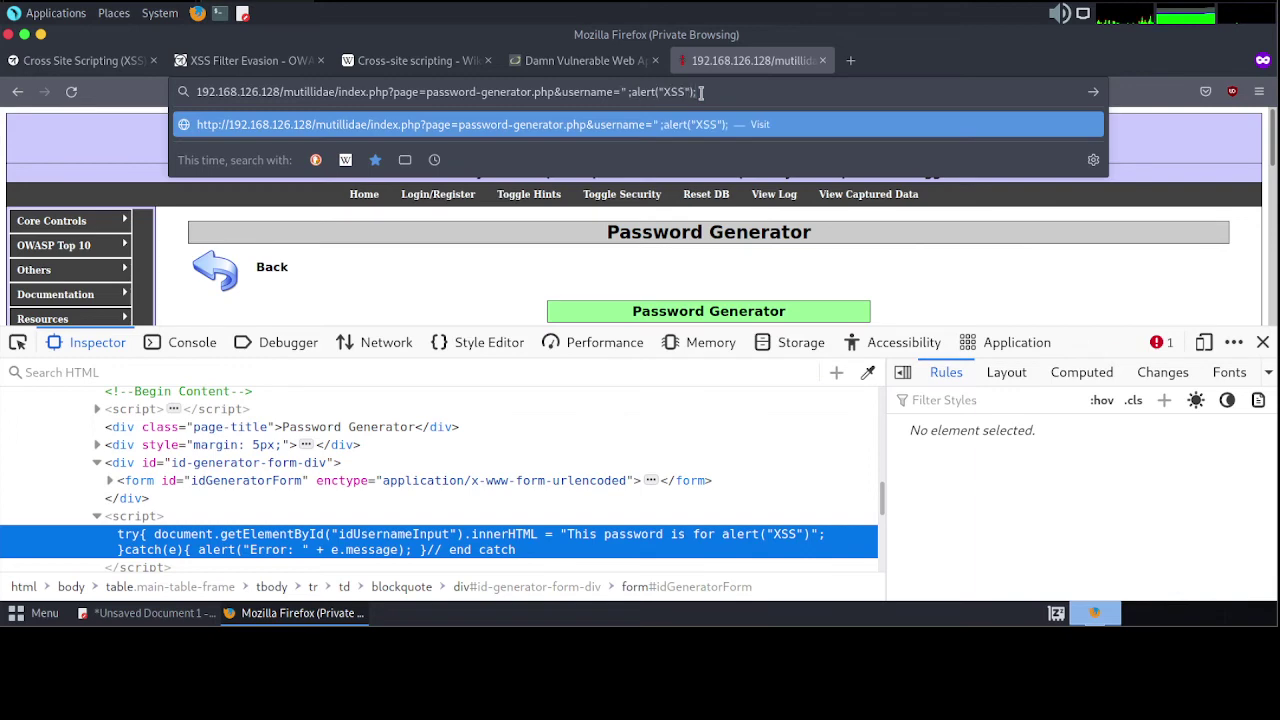
pyautogui.press('Return')
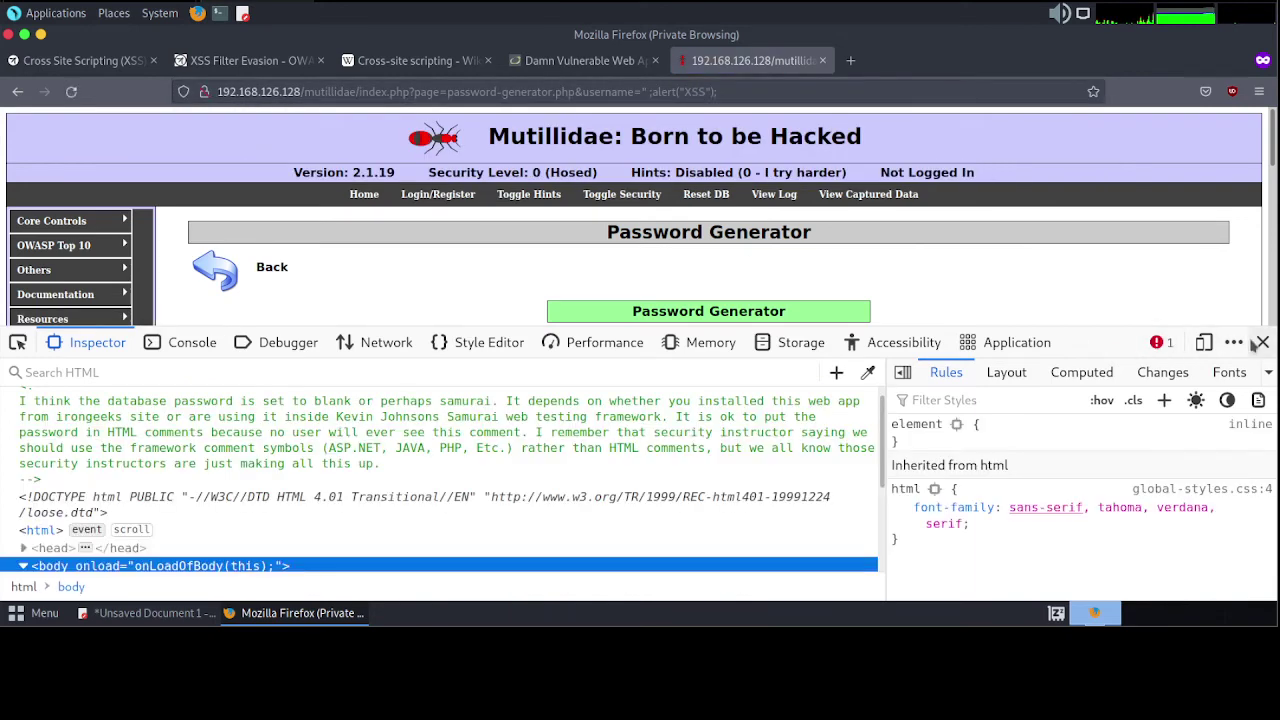
# - Close the developer tools and generate passwords twice with the breakout payload
pyautogui.click(1261, 342)
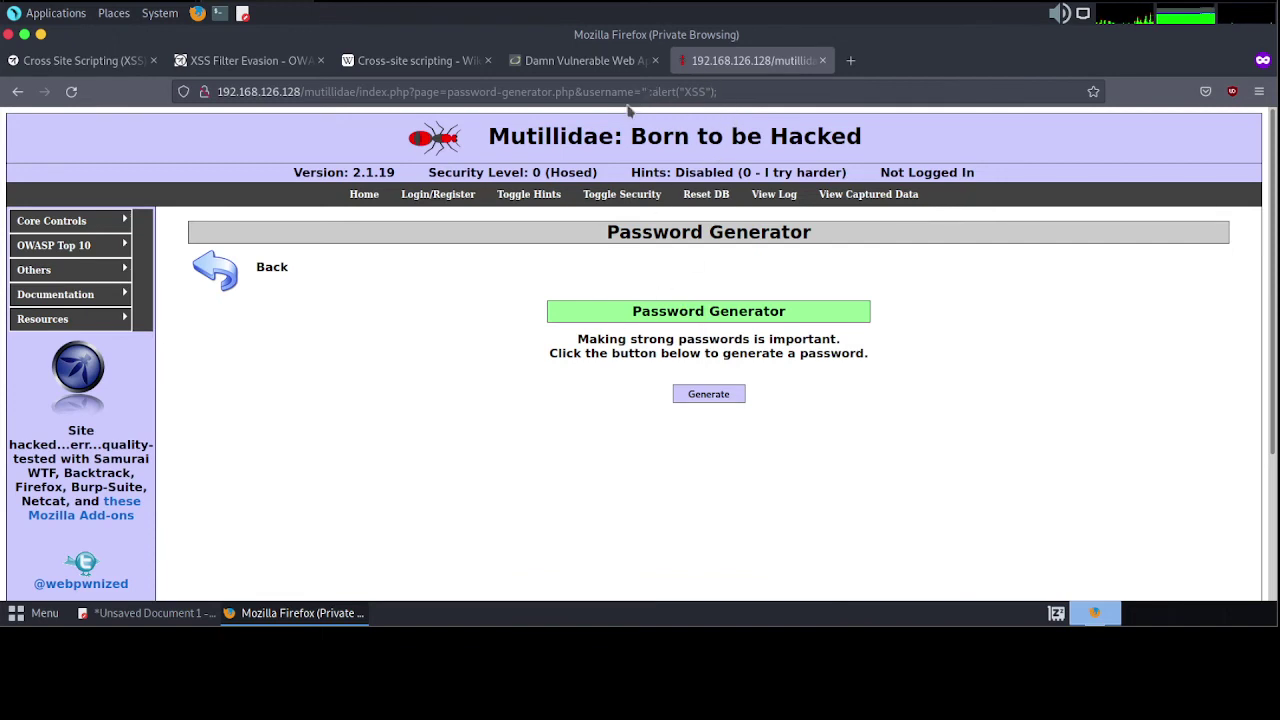
pyautogui.click(694, 397)
pyautogui.click(712, 418)
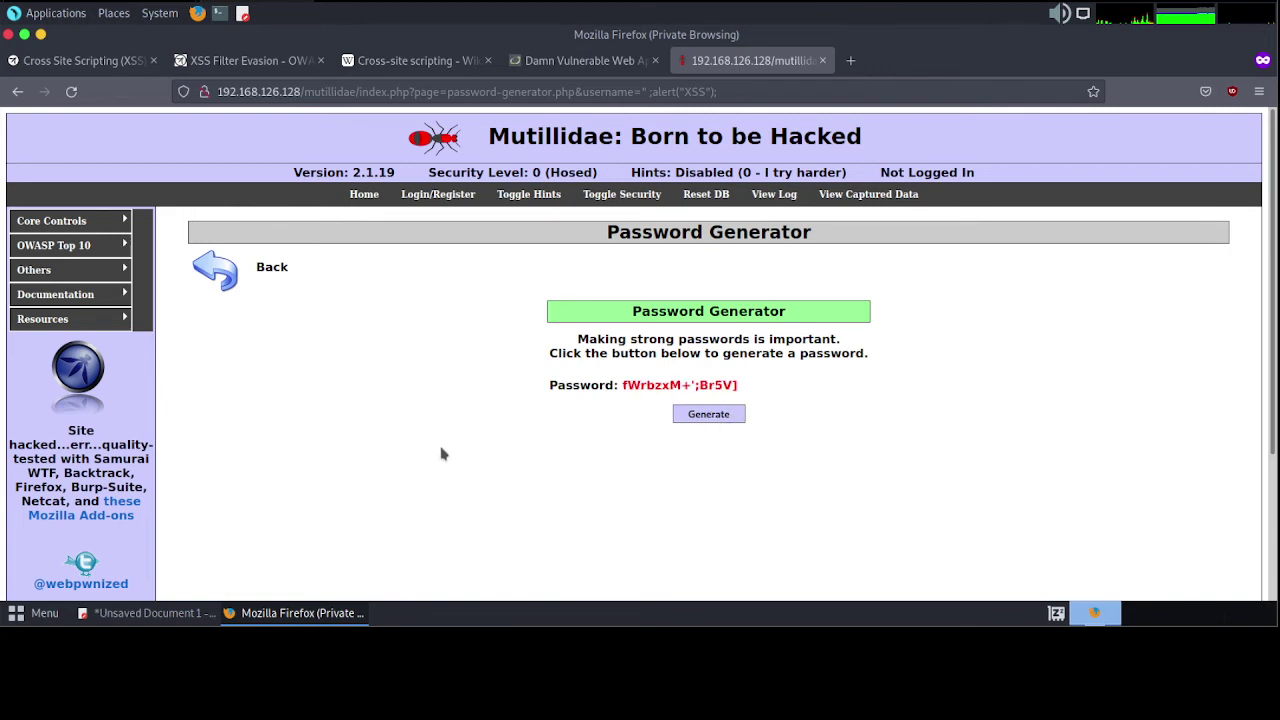
# - Inspect the page and expand form#idGeneratorForm and its following script to show the username insertion
pyautogui.rightClick(1062, 318)
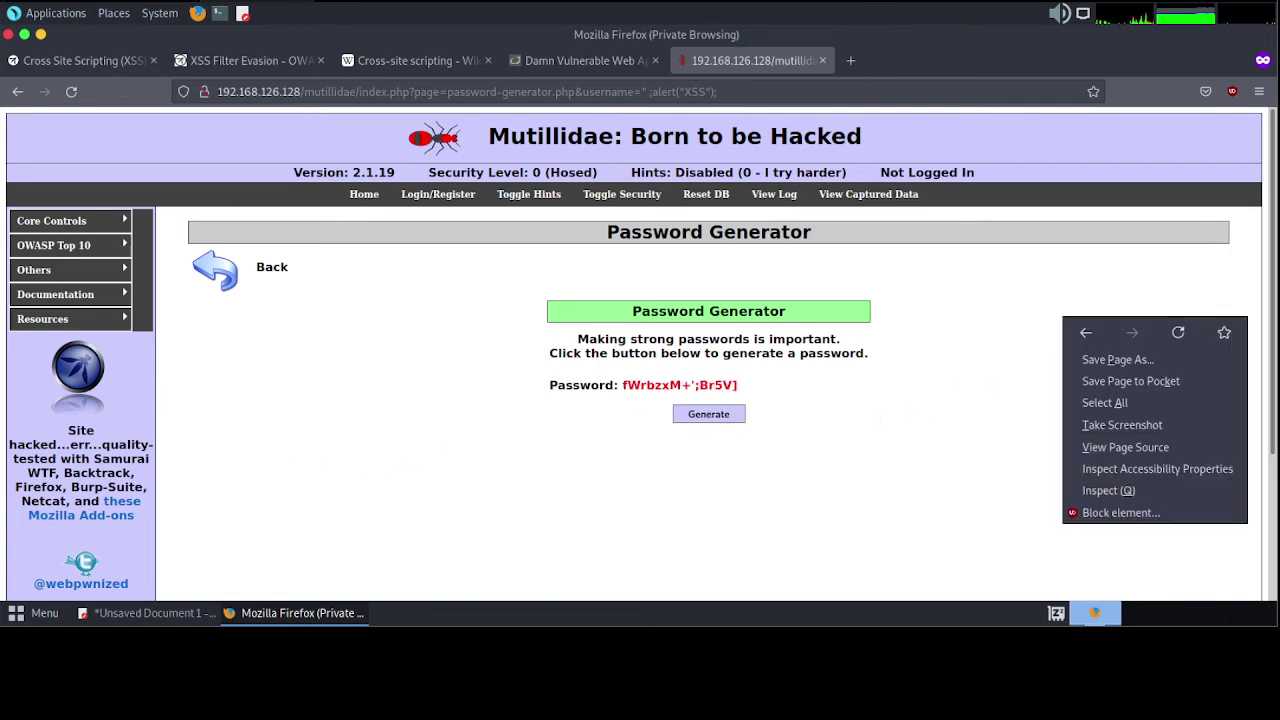
pyautogui.click(1095, 490)
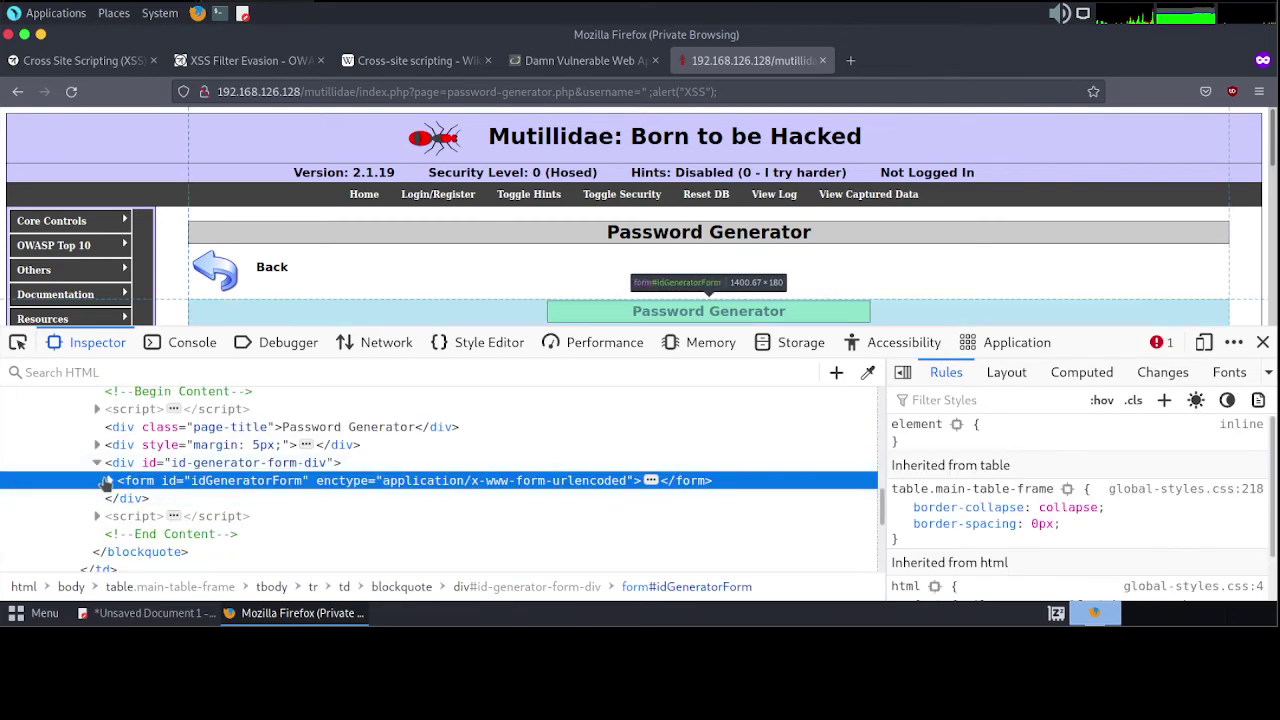
pyautogui.click(109, 481)
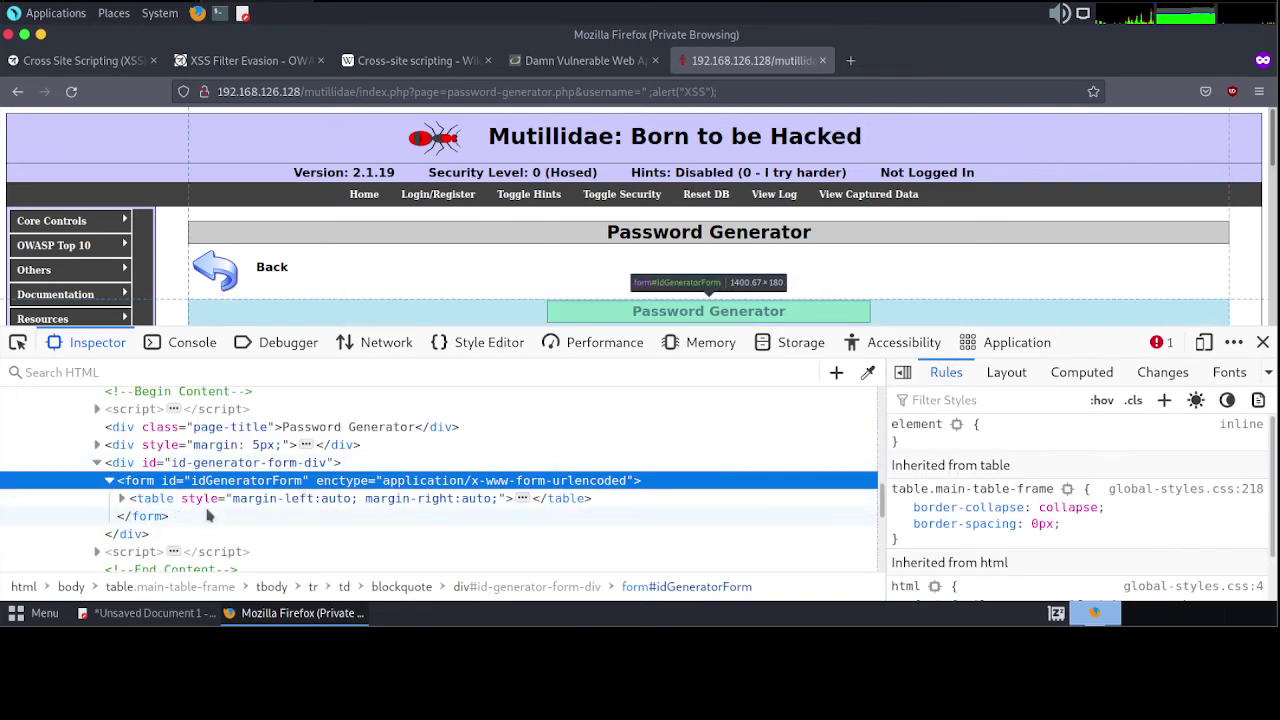
pyautogui.click(180, 551)
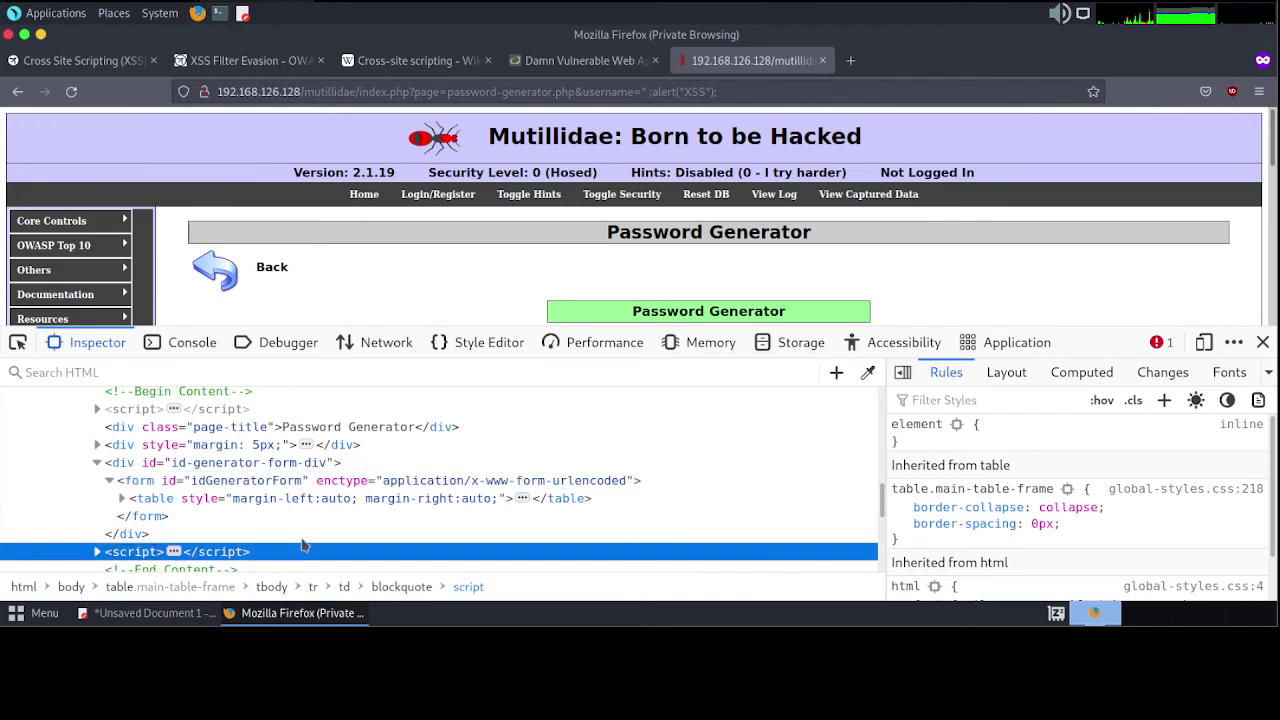
pyautogui.scroll(-2, 330, 538)
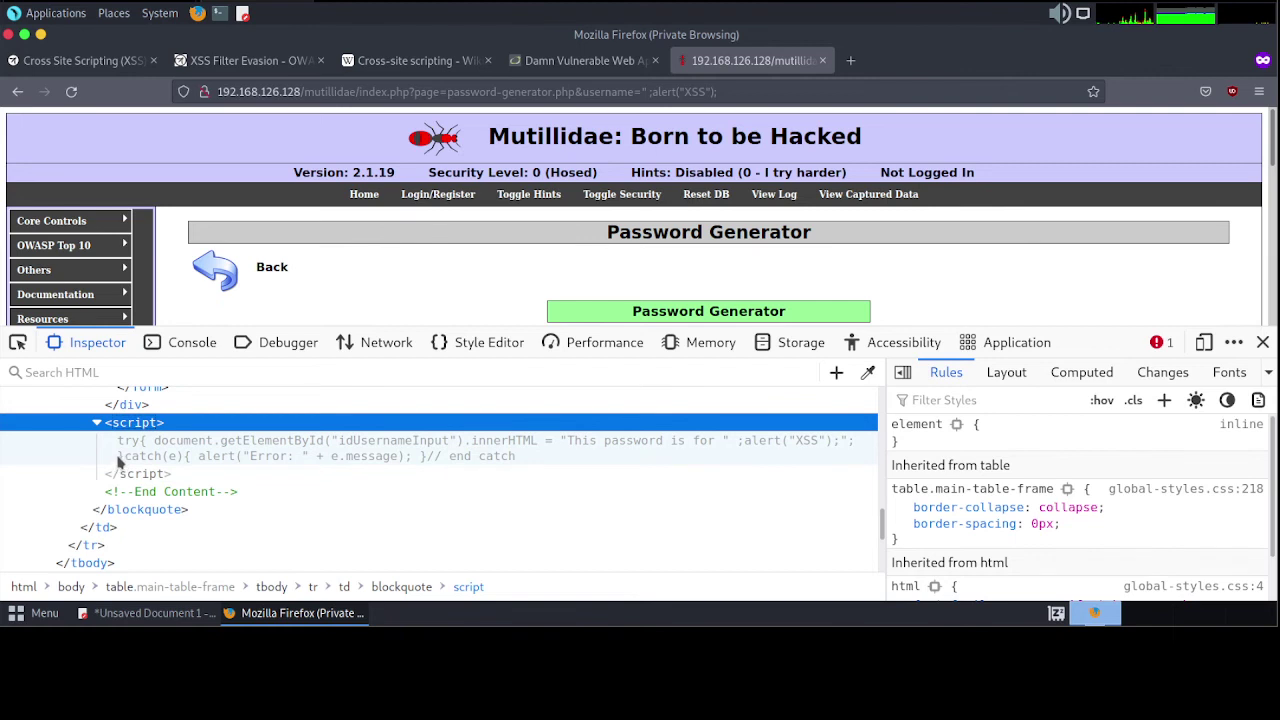
pyautogui.click(119, 458)
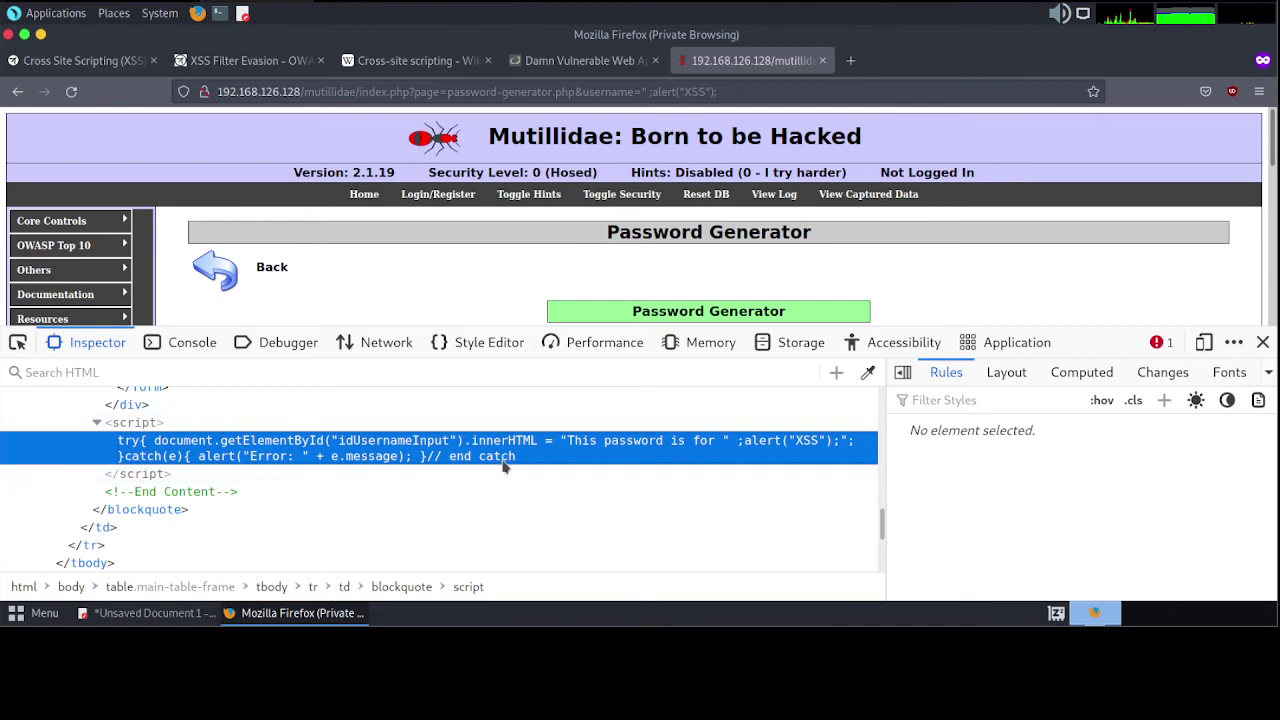
# - Add // comment endings to the payloads on lines 9 and 7 in Pluma
pyautogui.moveTo(150, 613)
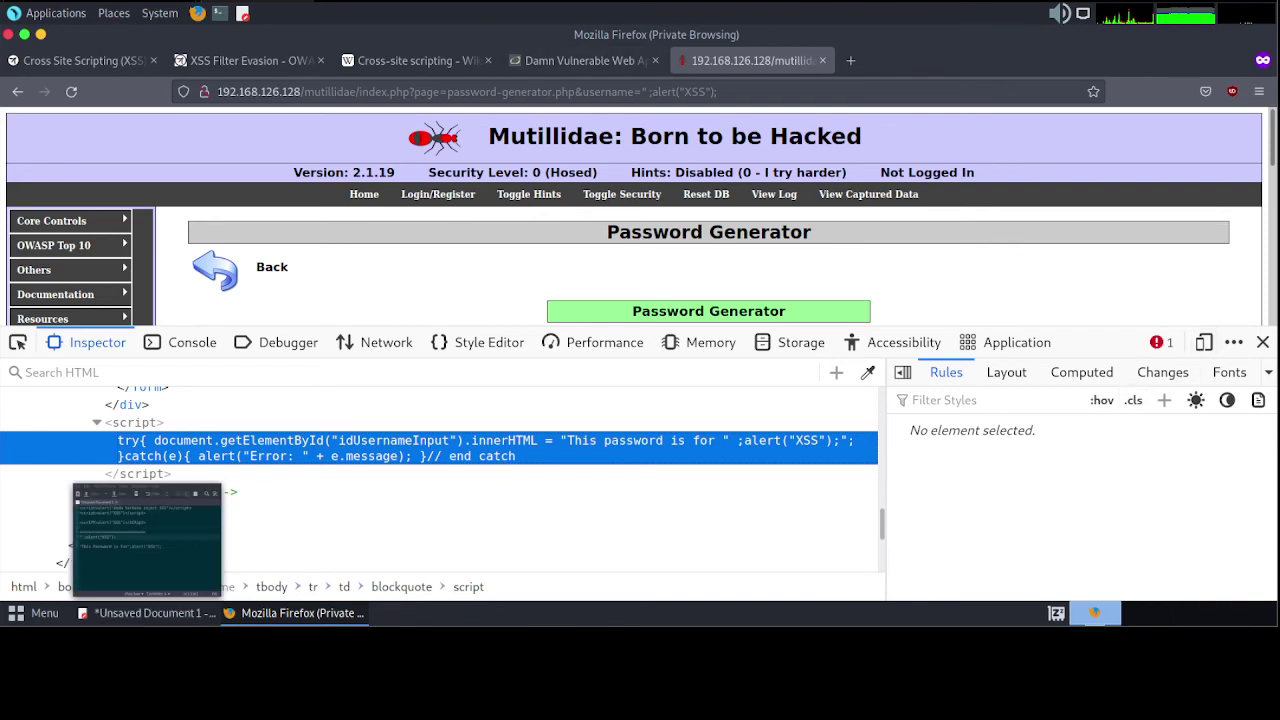
pyautogui.click(112, 617)
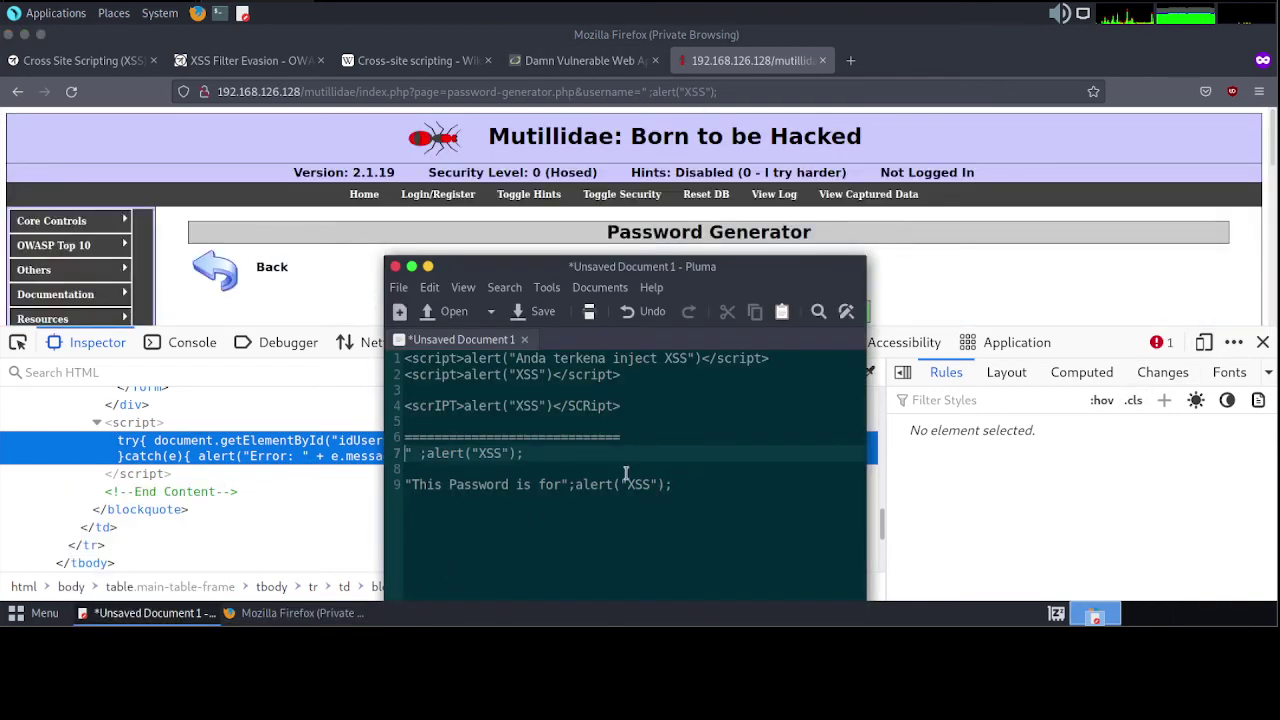
pyautogui.click(687, 486)
pyautogui.write('//')
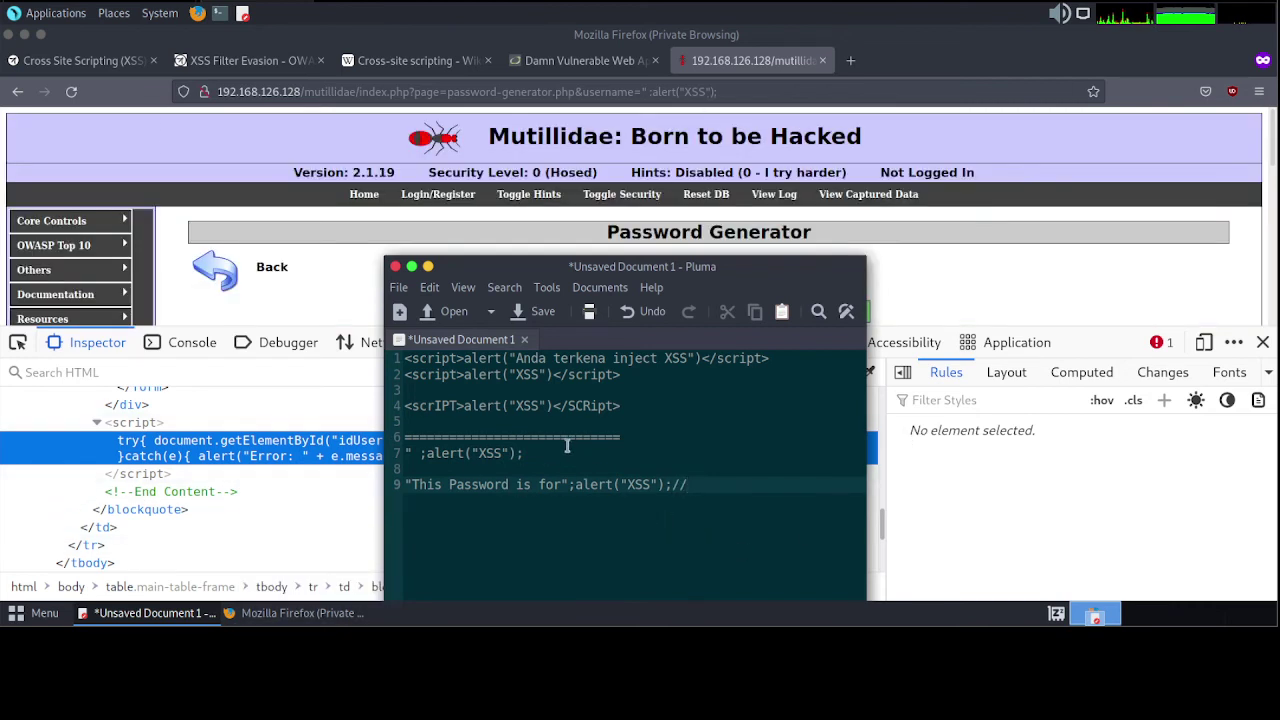
pyautogui.click(554, 452)
pyautogui.write('//')
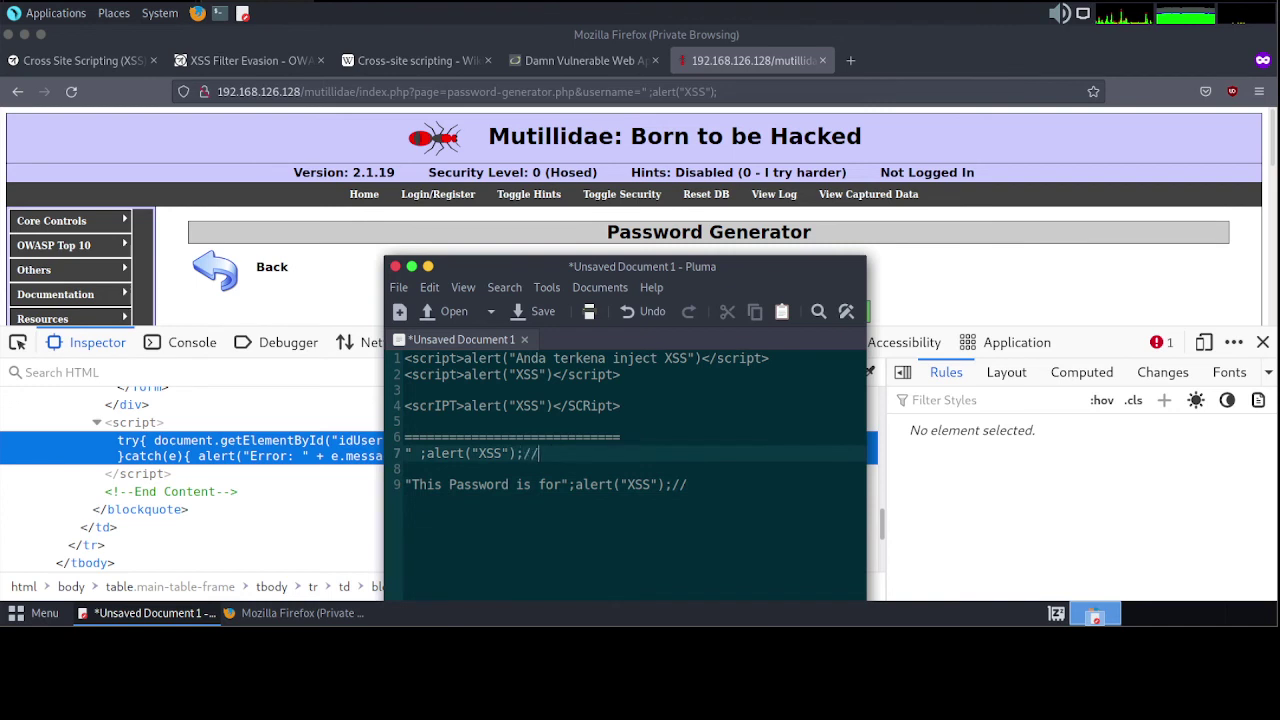
# - Append // to the URL payload, reload, dismiss the XSS alert, and close the developer tools
pyautogui.click(765, 91)
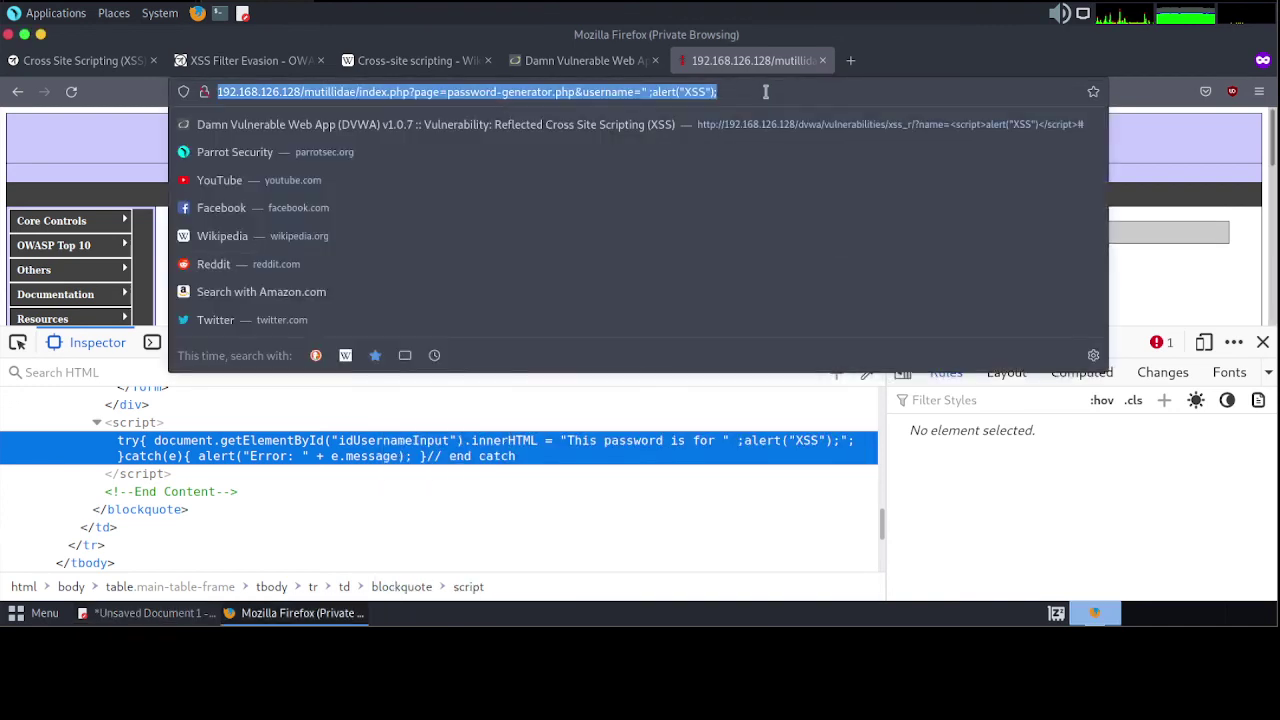
pyautogui.click(765, 91)
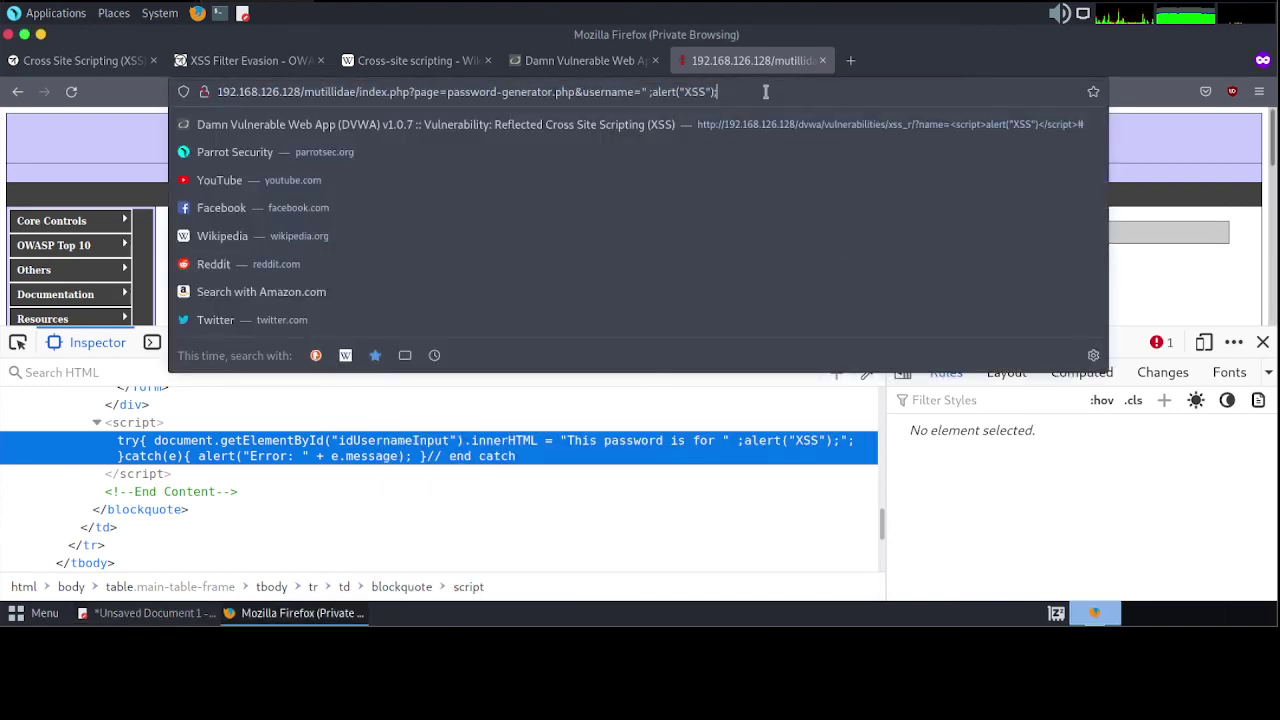
pyautogui.write('//')
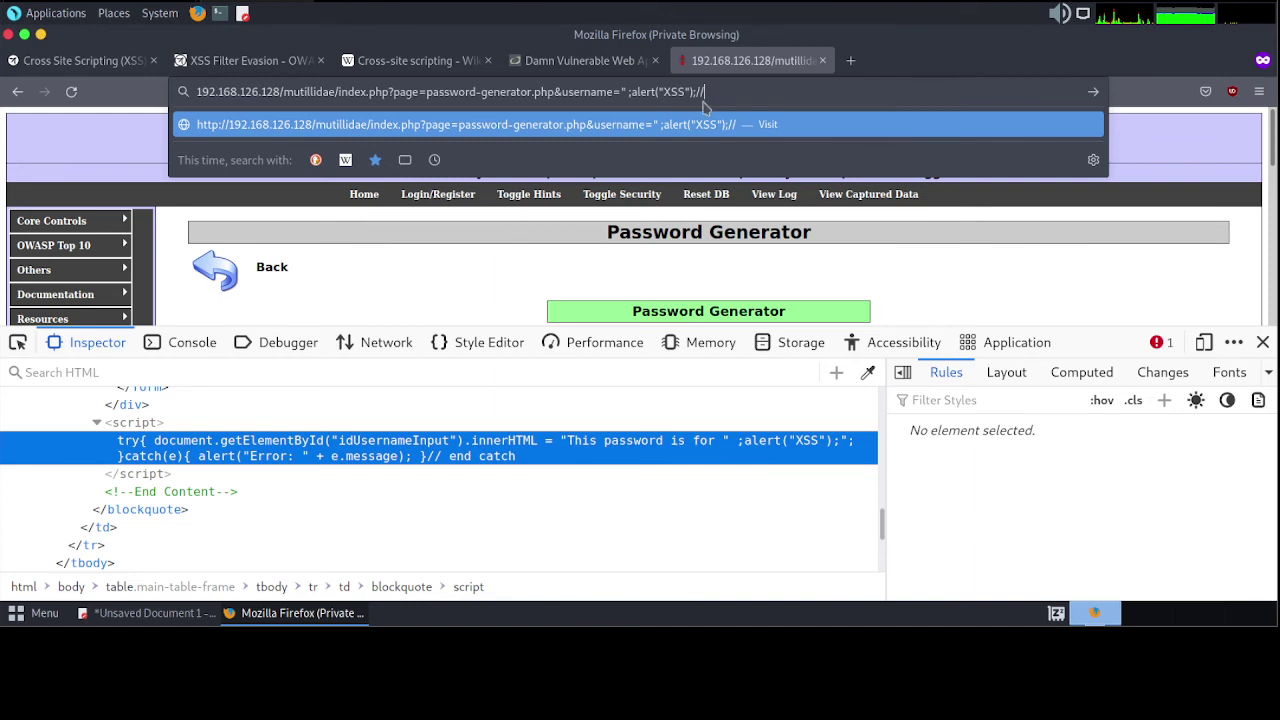
pyautogui.click(631, 93)
pyautogui.press('Return')
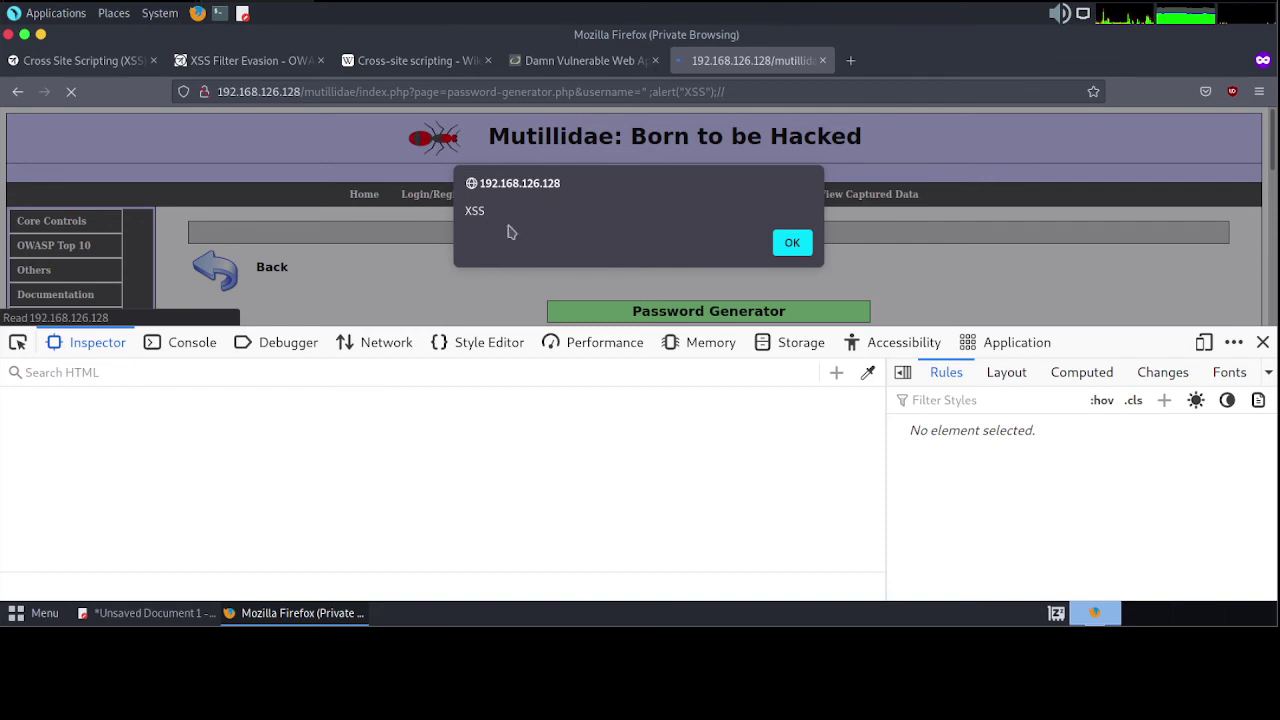
pyautogui.click(786, 253)
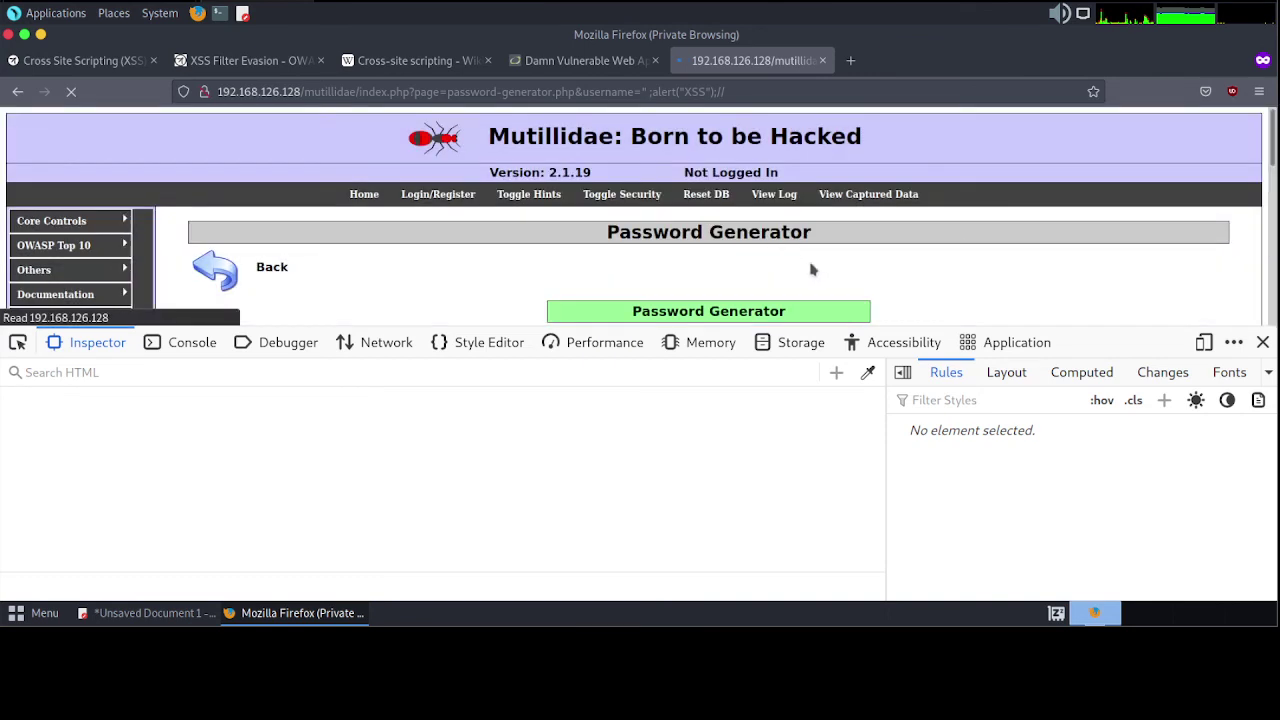
pyautogui.click(1263, 342)
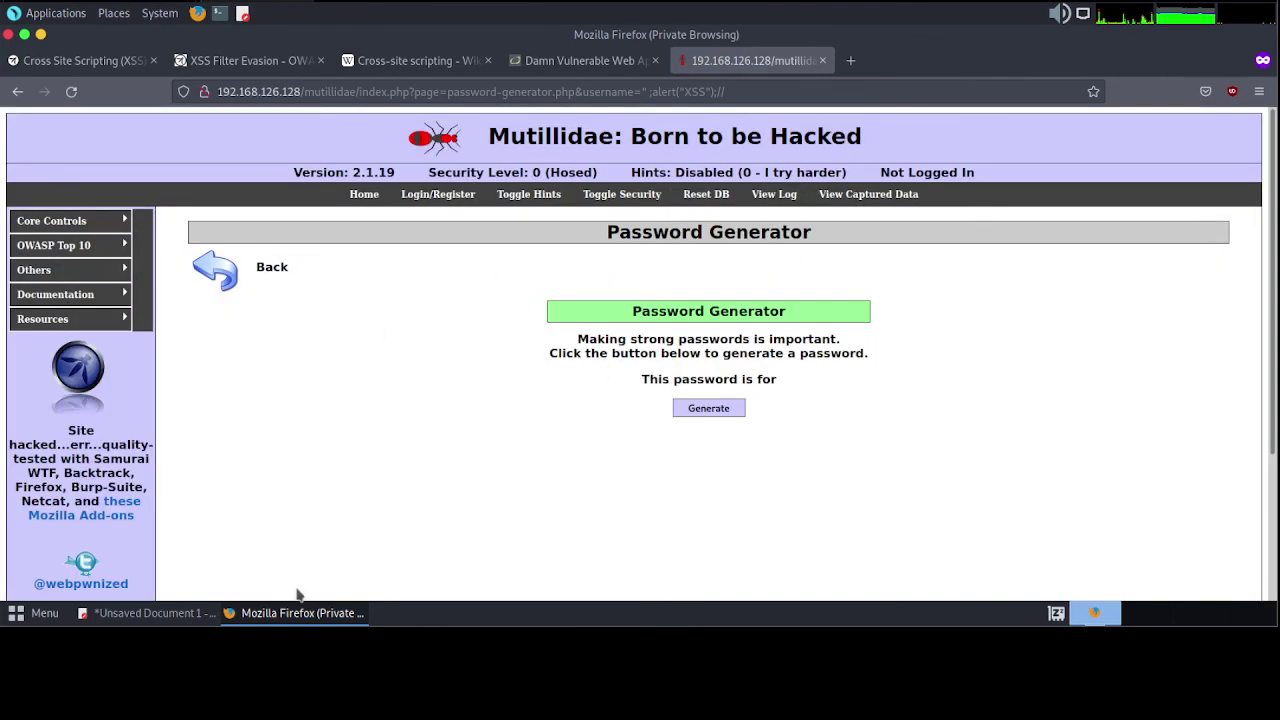
# - Change the URL payload to alert("anda+terkena+serangan+XSS");// and dismiss the resulting custom alert
pyautogui.click(157, 613)
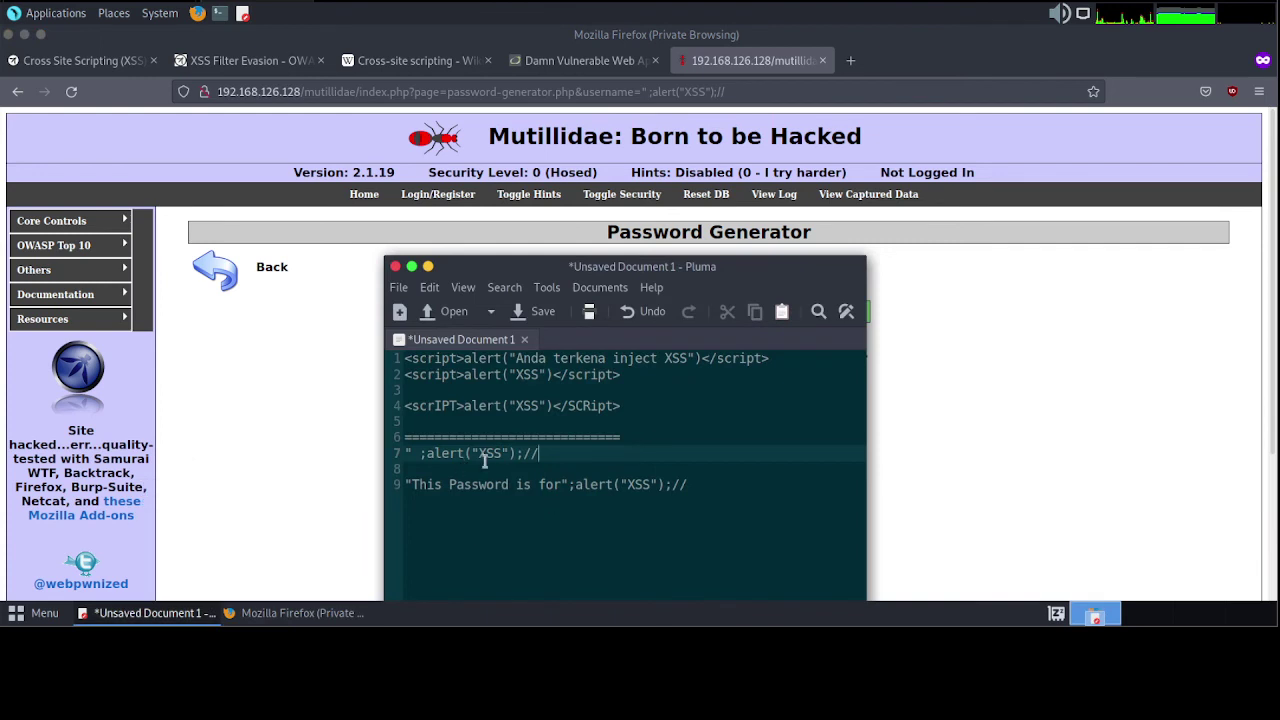
pyautogui.click(700, 92)
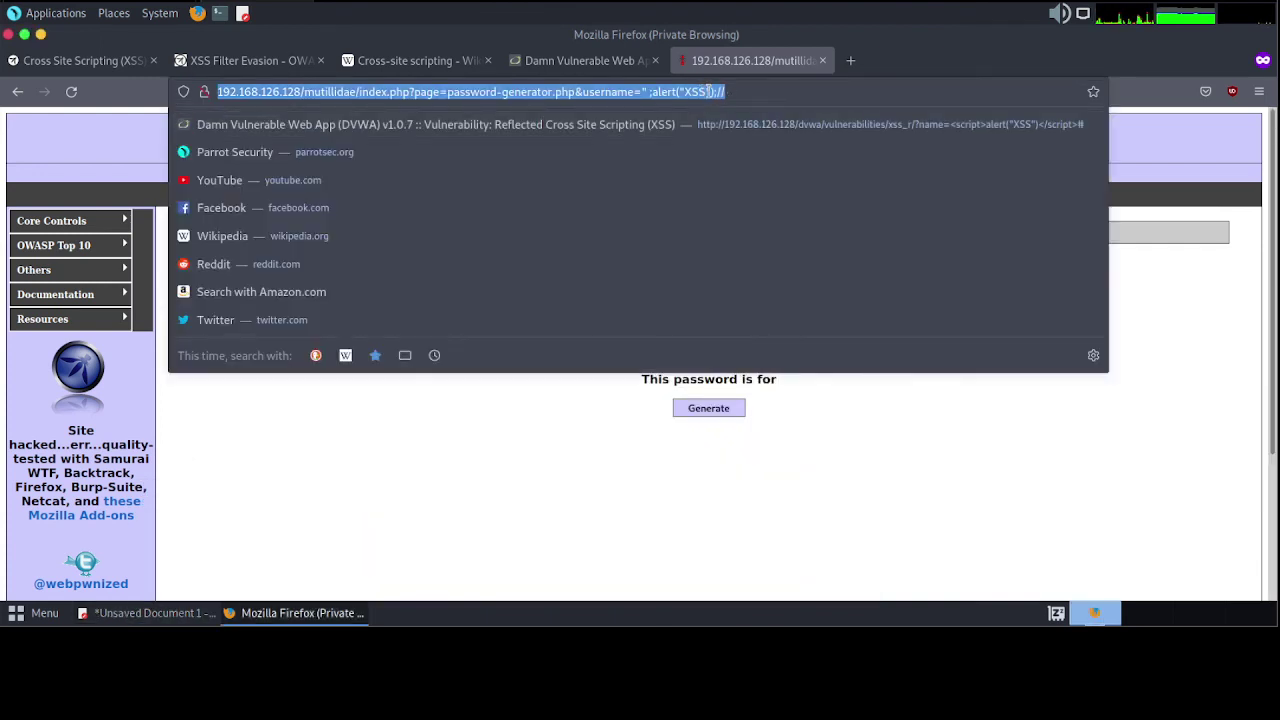
pyautogui.click(705, 91)
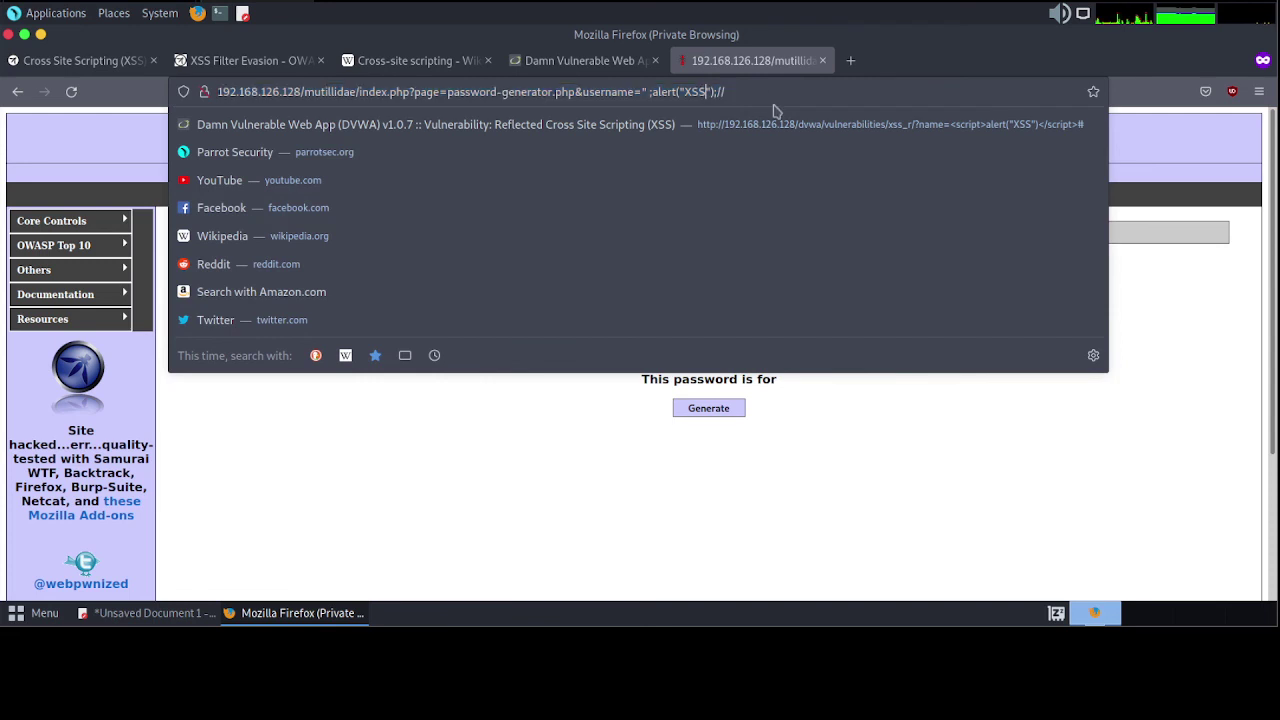
pyautogui.write('+')
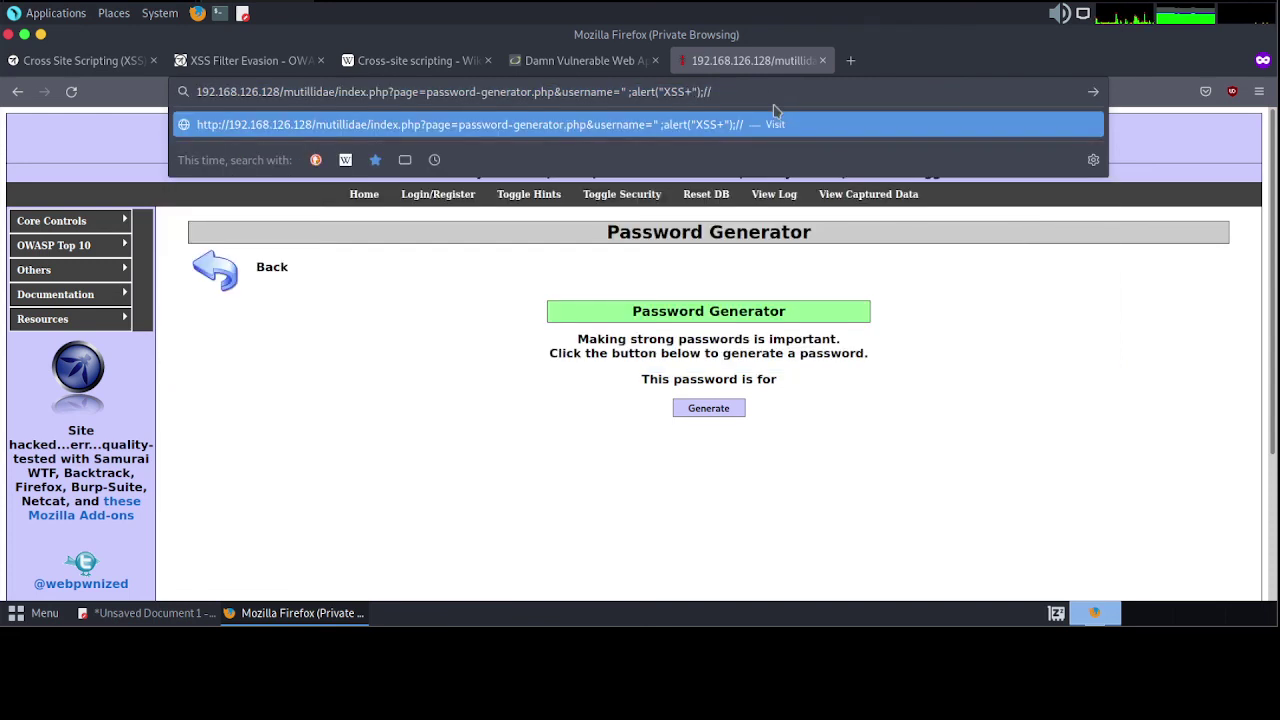
pyautogui.press('BackSpace')
pyautogui.write('a')
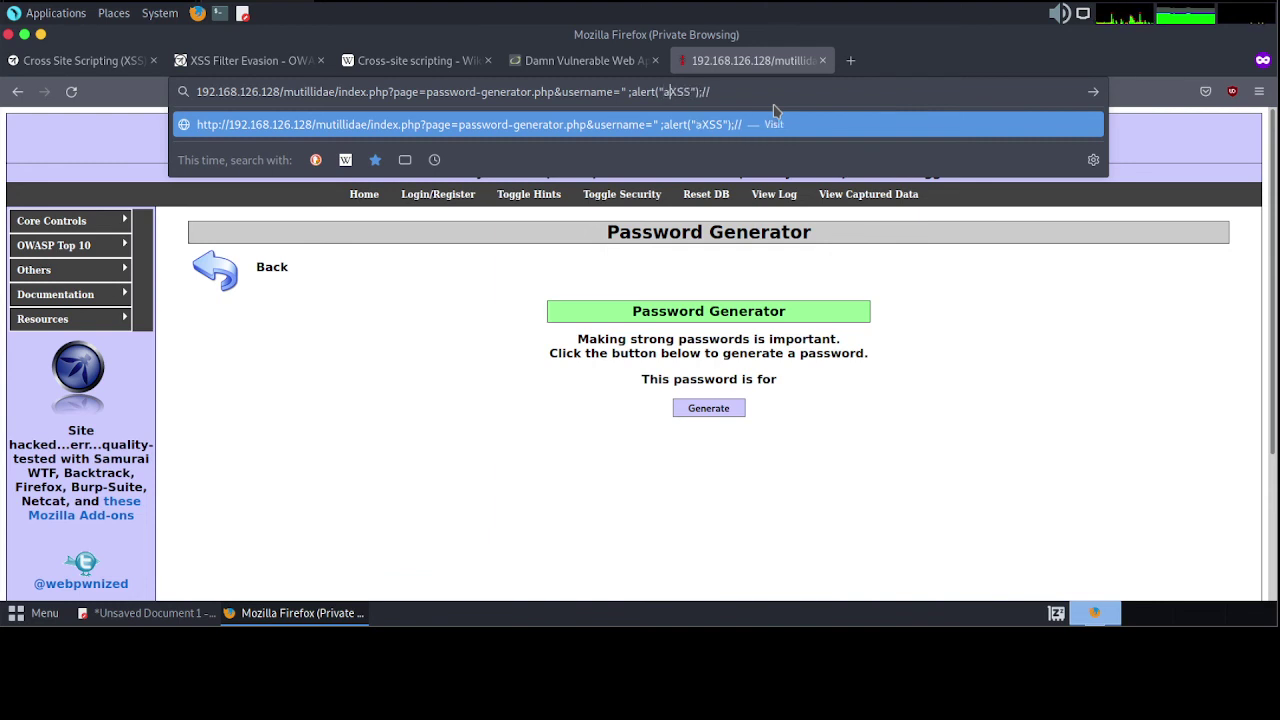
pyautogui.write('nda')
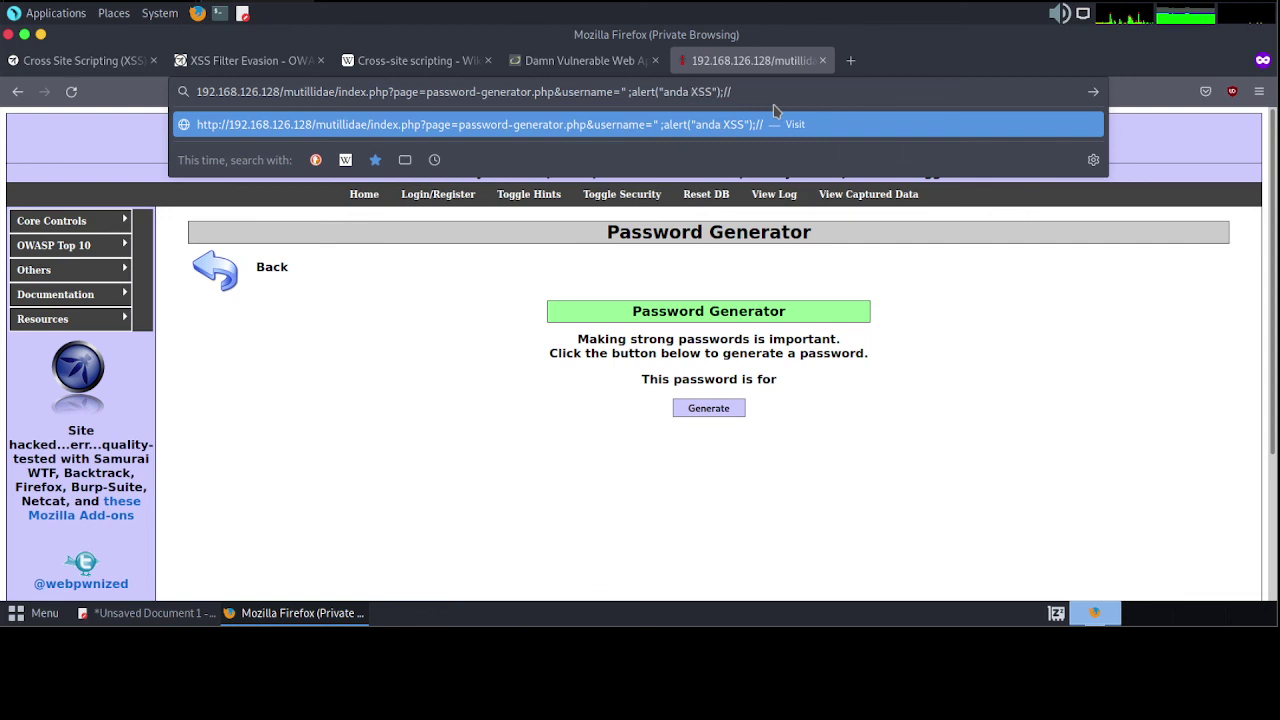
pyautogui.press('BackSpace')
pyautogui.write('+')
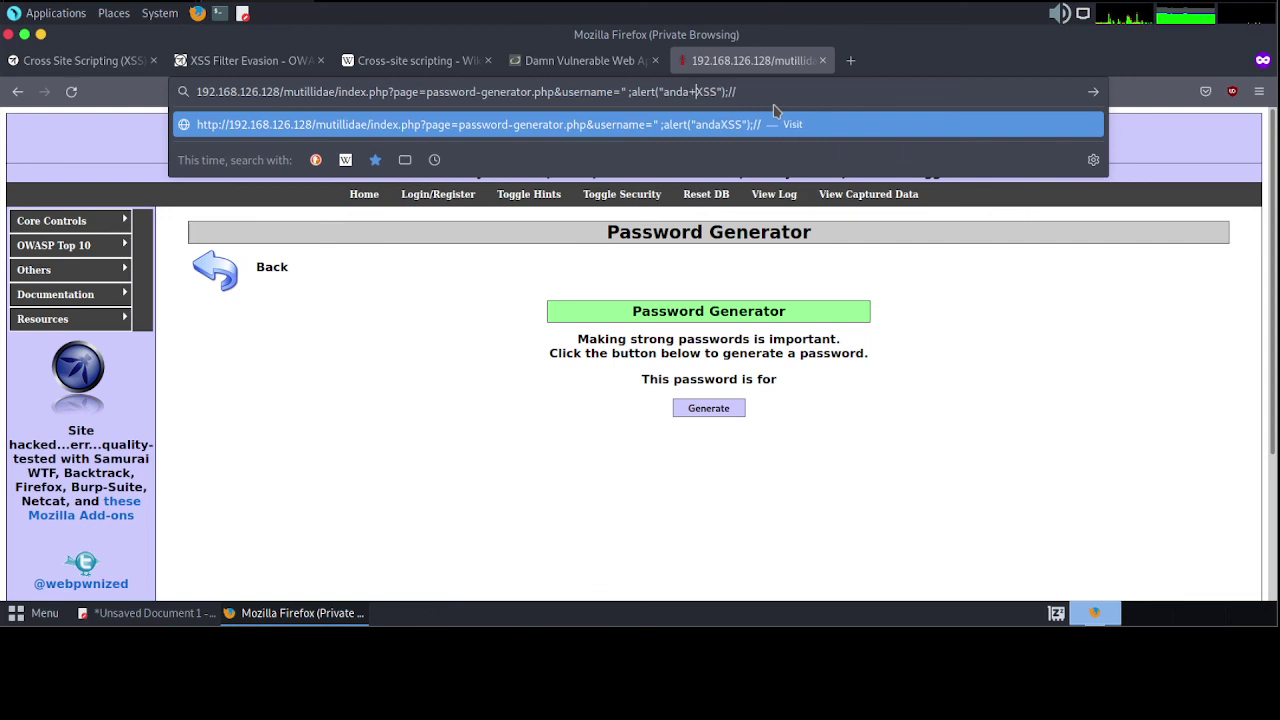
pyautogui.write('terke')
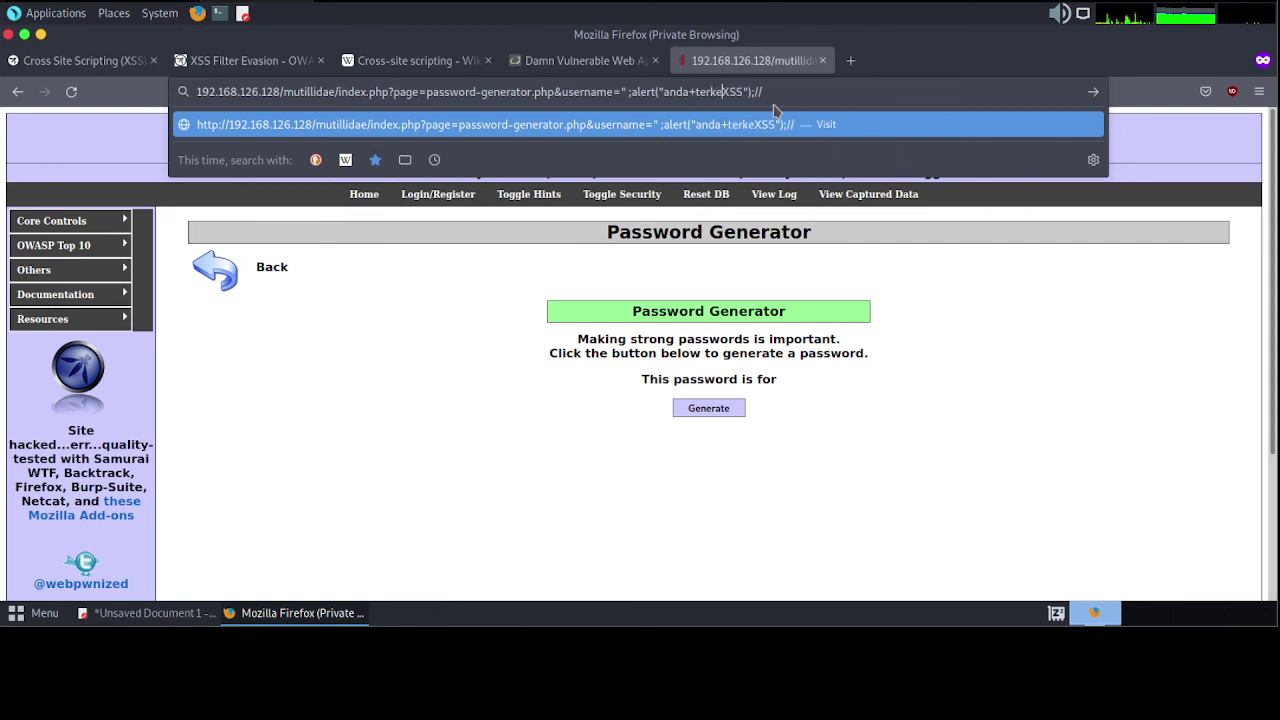
pyautogui.write('na+serang')
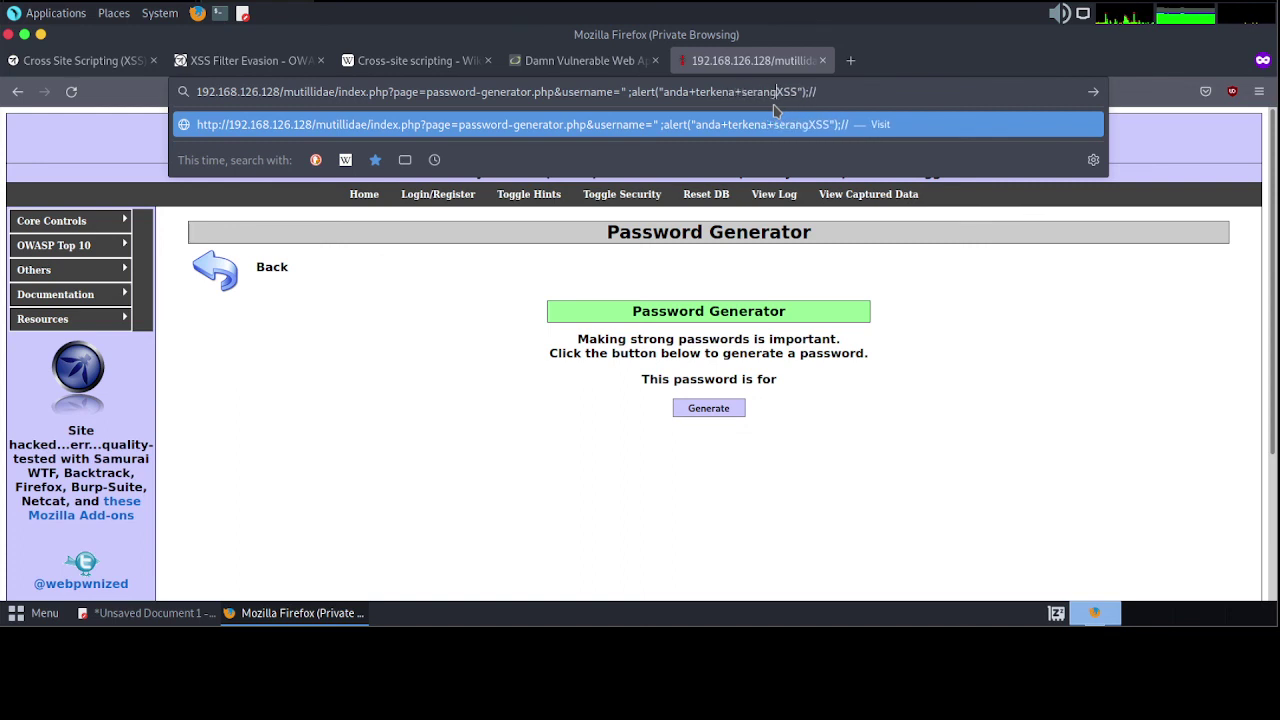
pyautogui.write('an+')
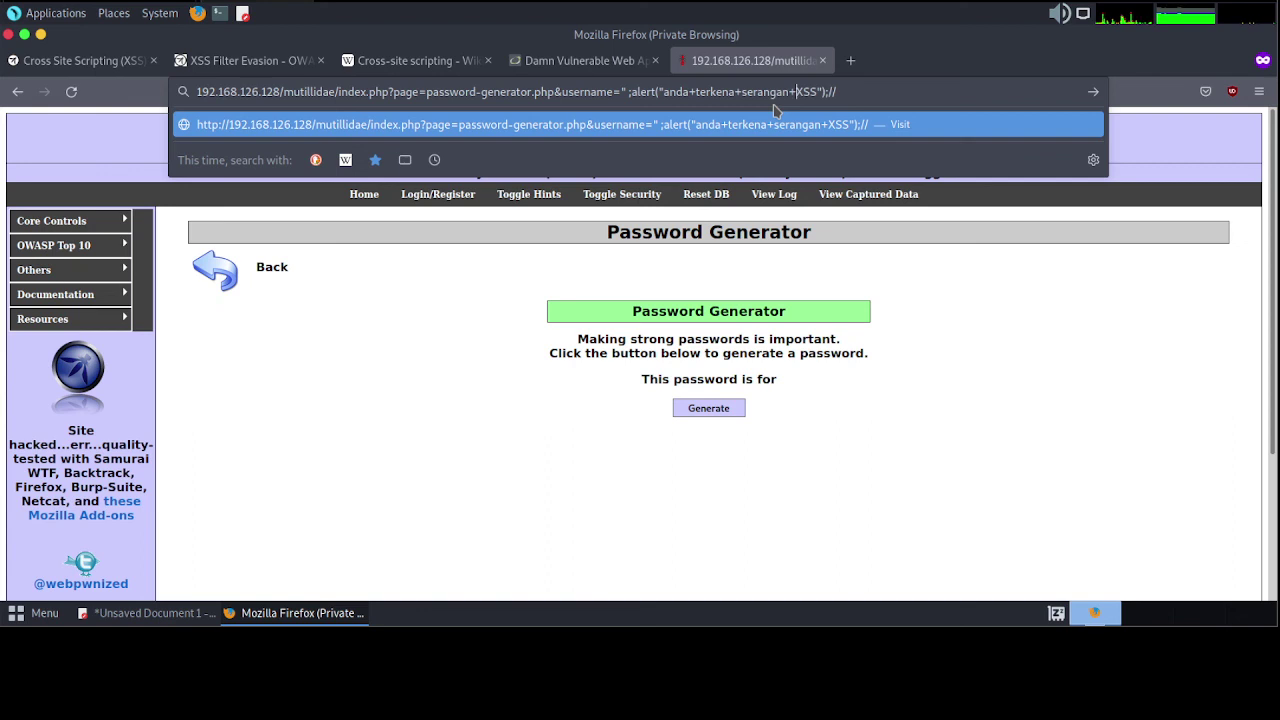
pyautogui.press('Return')
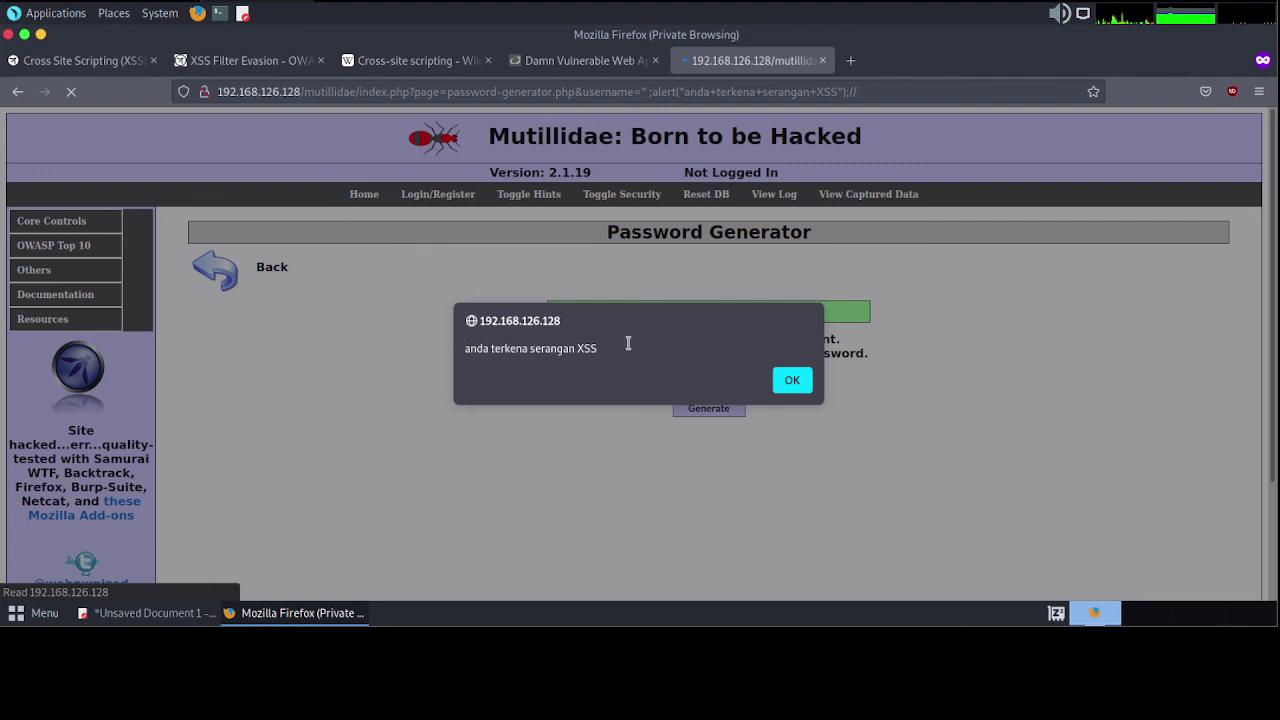
pyautogui.click(795, 380)
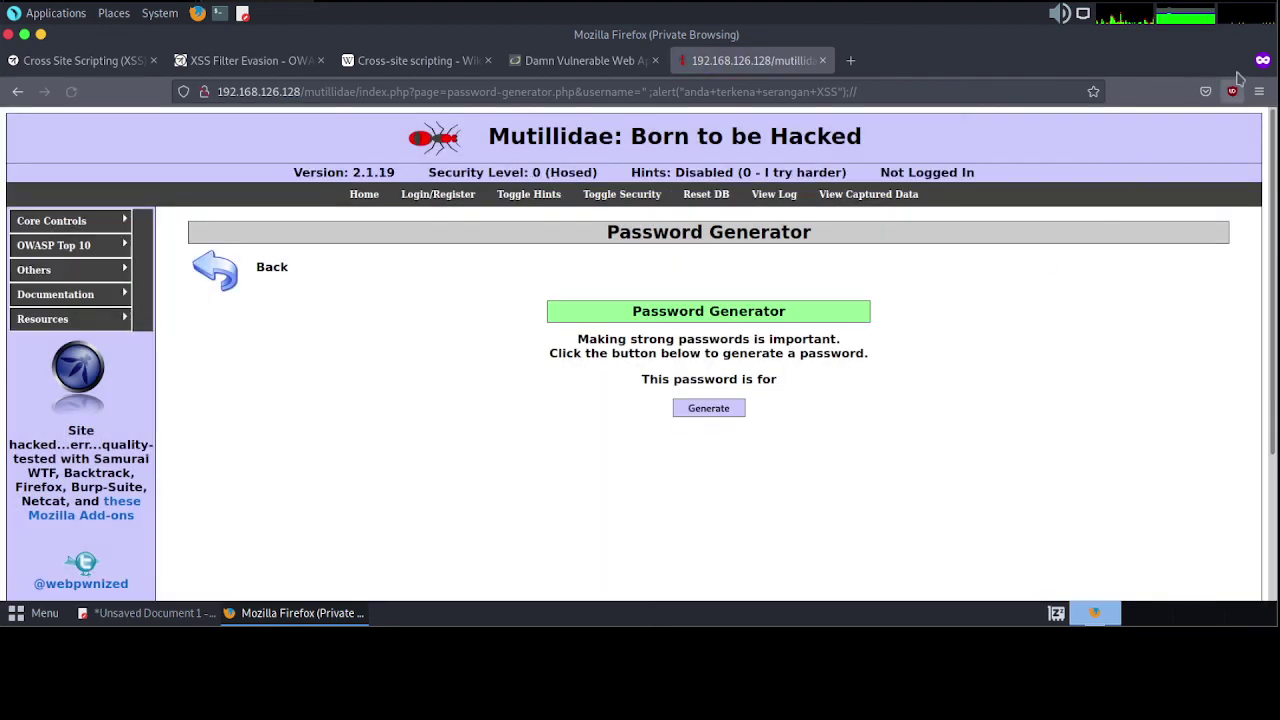
# - Minimize the Firefox and Pluma windows, leaving the bare Parrot OS desktop
pyautogui.click(40, 34)
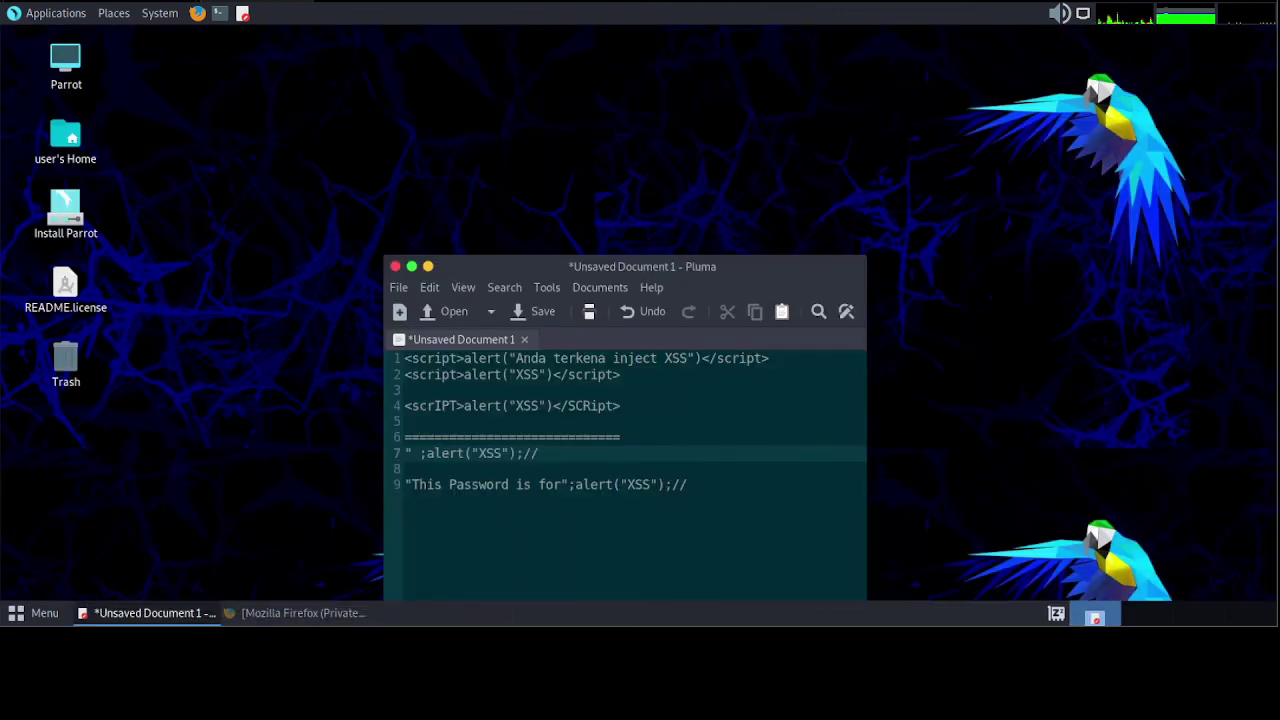
pyautogui.click(429, 267)
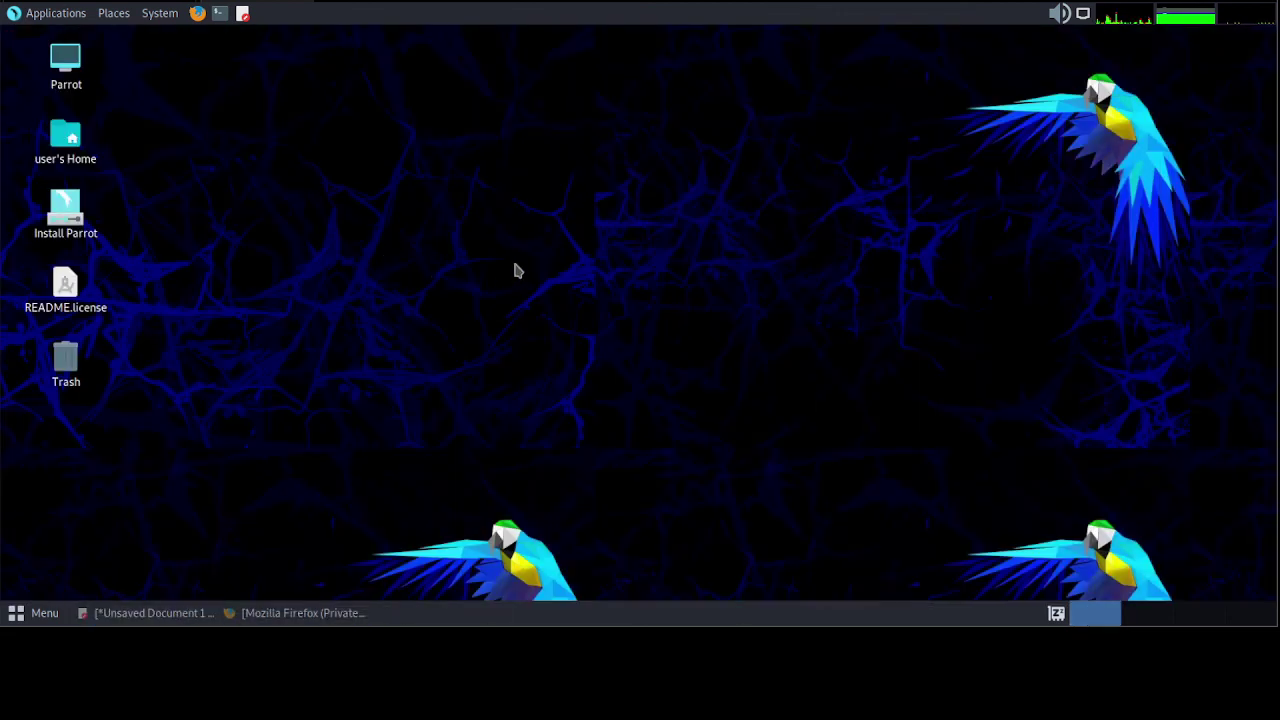